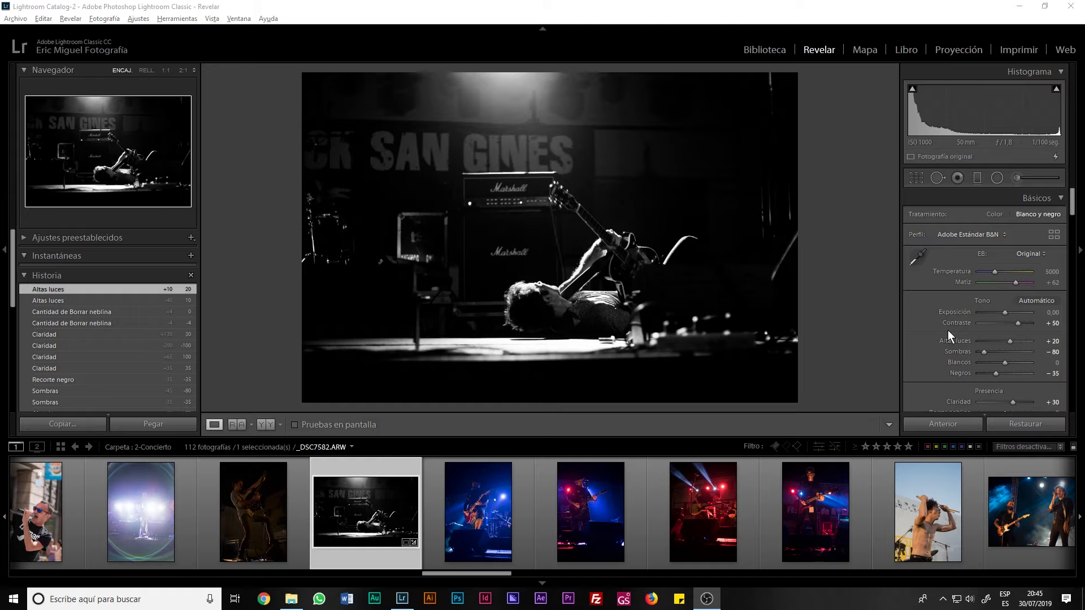
- Scroll through every right-hand Develop panel to review the photo's adjustments
scroll(947, 331, "down", 2)
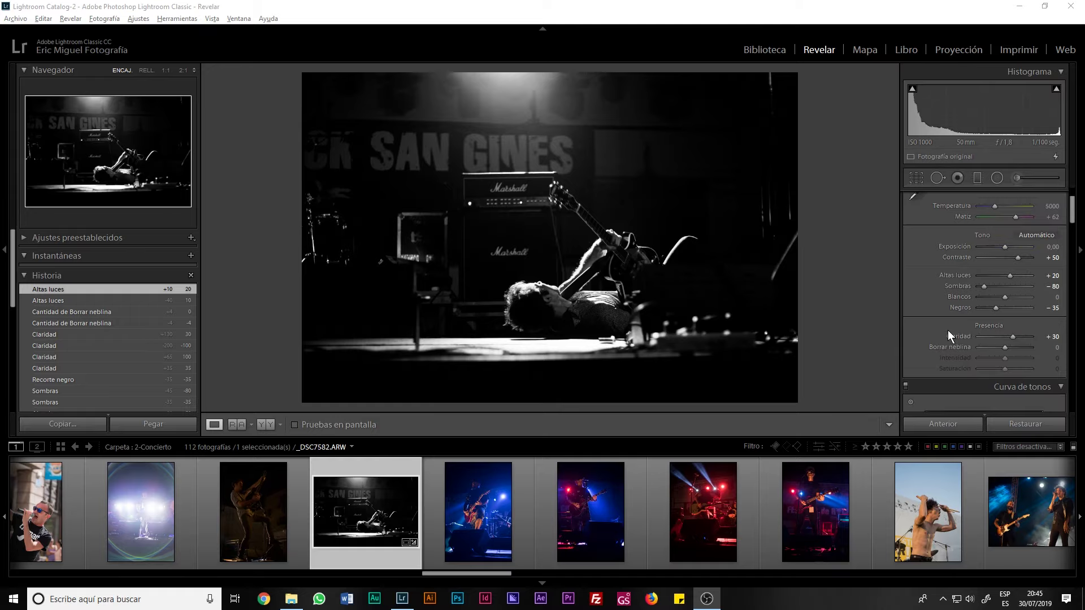
scroll(948, 331, "up", 2)
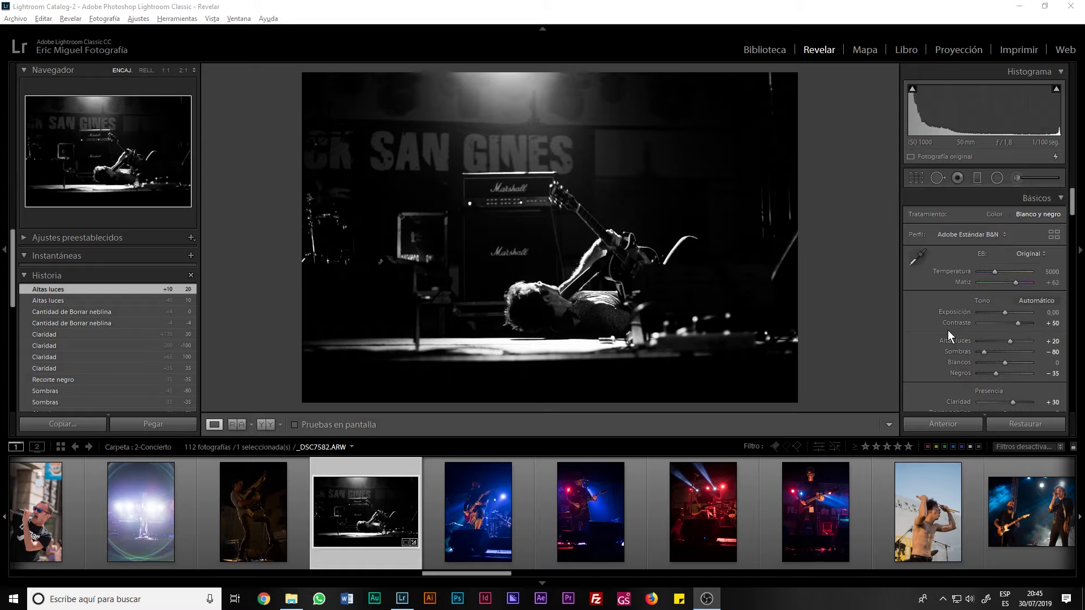
scroll(947, 330, "down", 2)
scroll(947, 330, "down", 4)
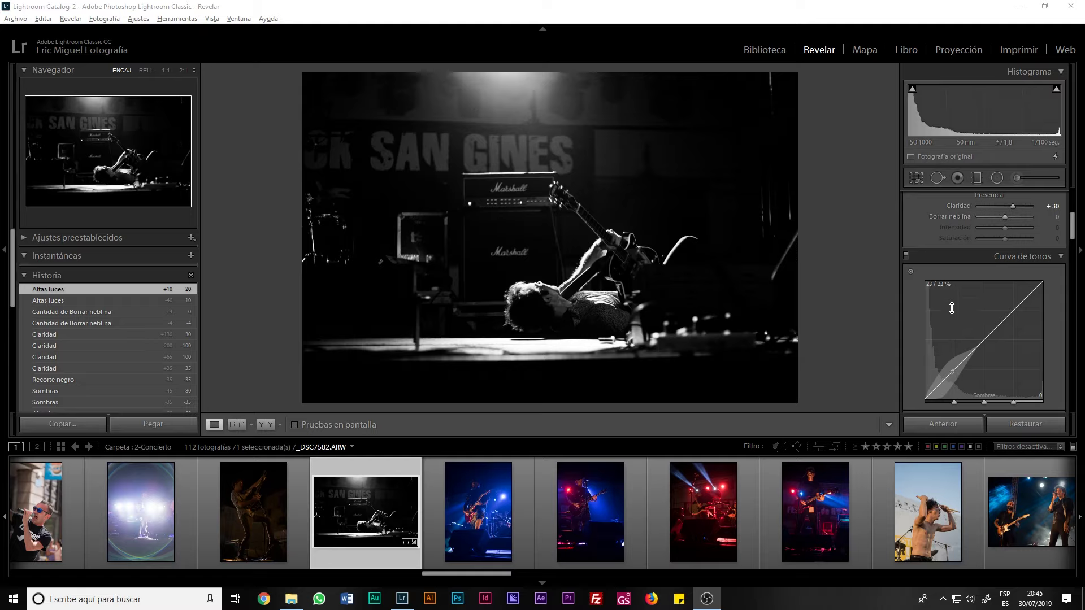
scroll(954, 288, "down", 6)
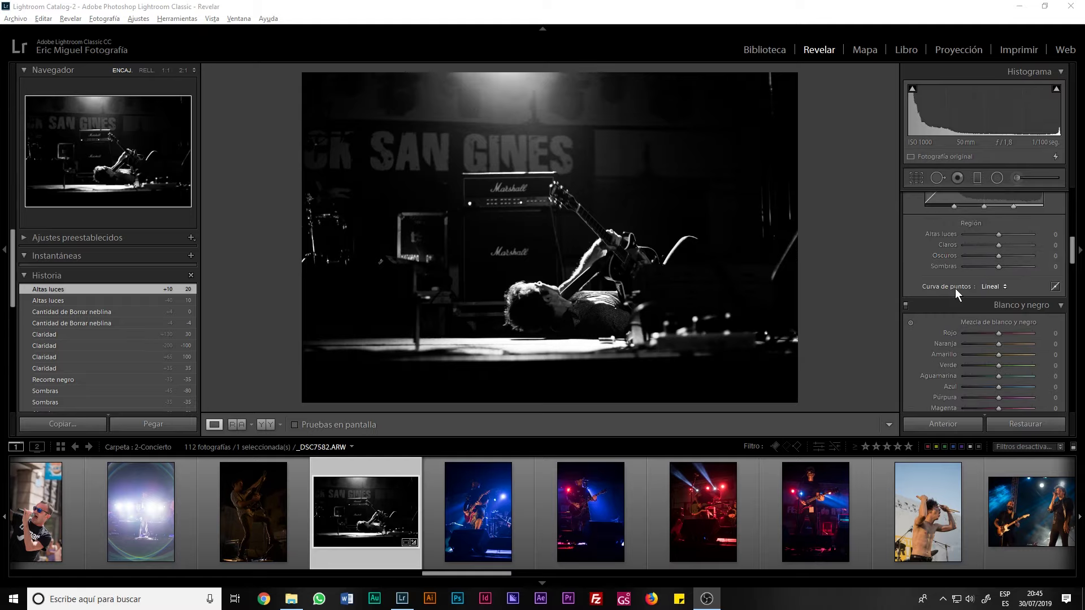
scroll(954, 288, "down", 4)
scroll(954, 289, "up", 2)
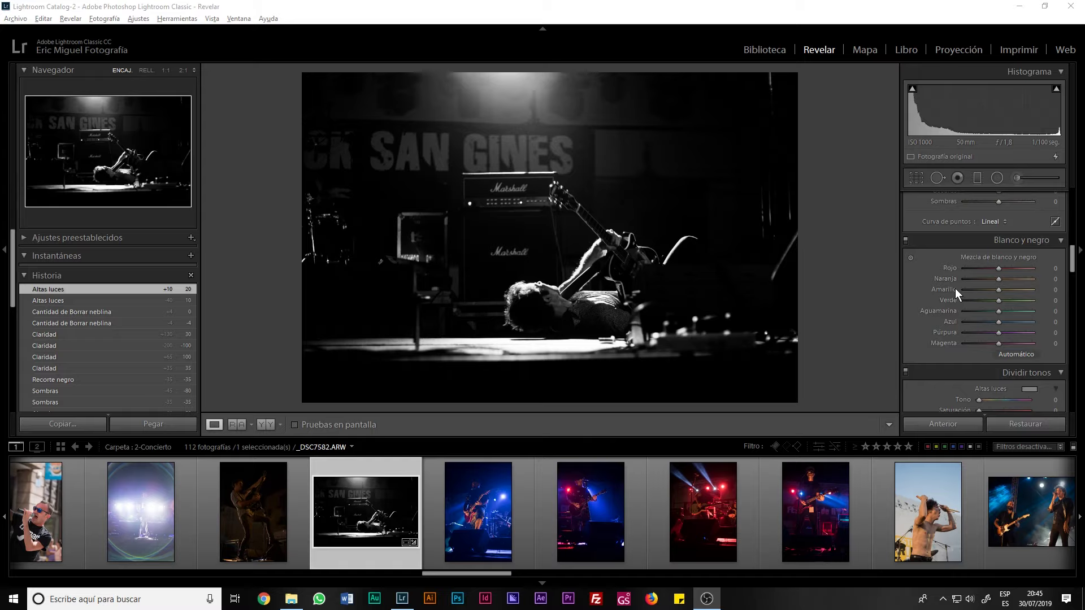
scroll(932, 334, "down", 4)
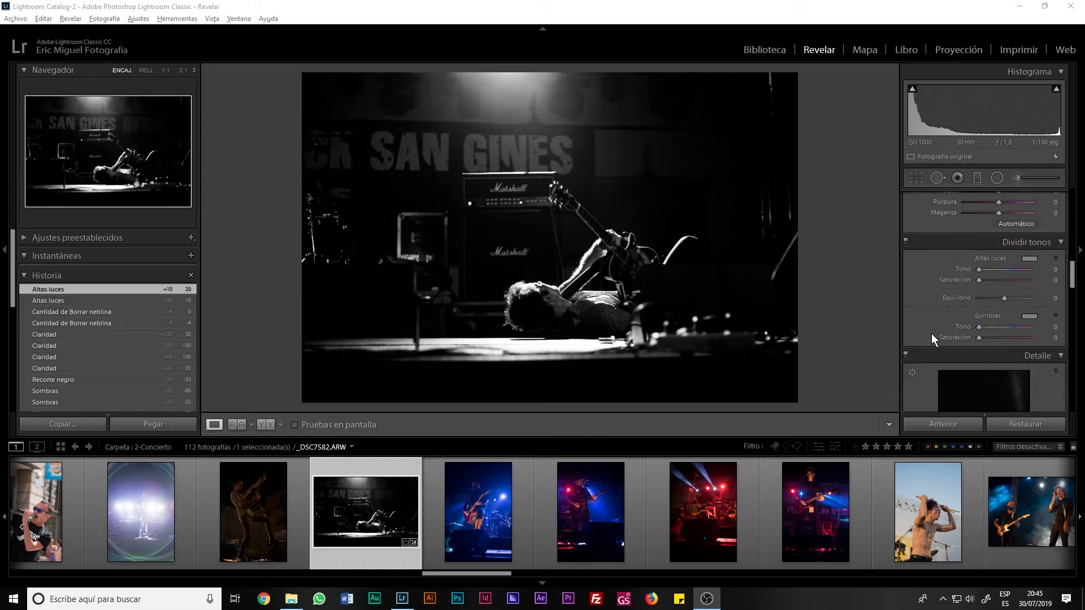
scroll(932, 333, "down", 3)
scroll(932, 333, "down", 3)
scroll(932, 333, "down", 4)
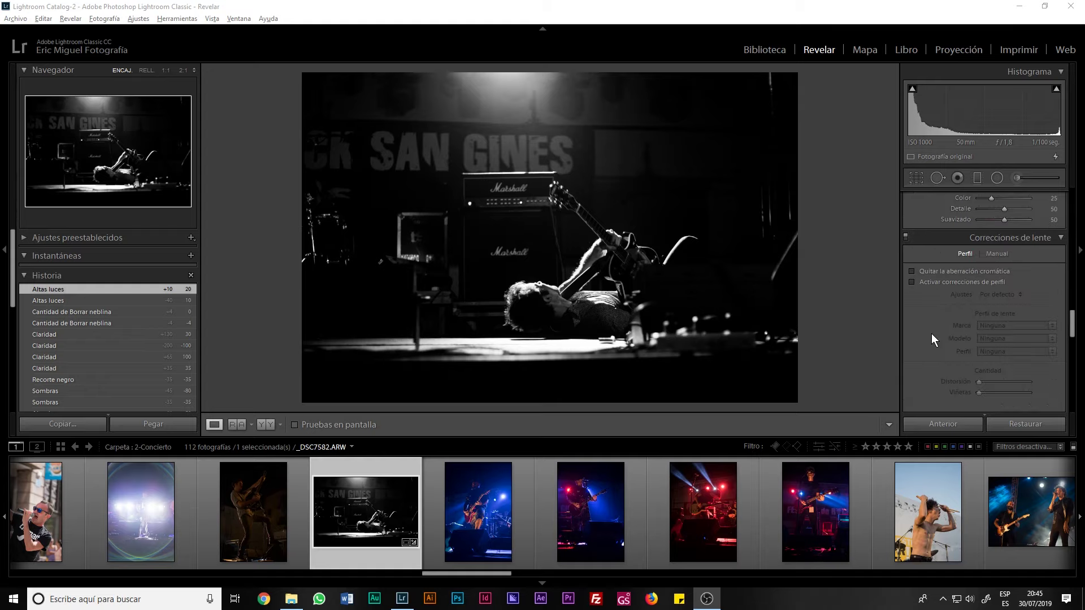
scroll(931, 334, "down", 3)
scroll(931, 334, "down", 2)
scroll(932, 329, "down", 4)
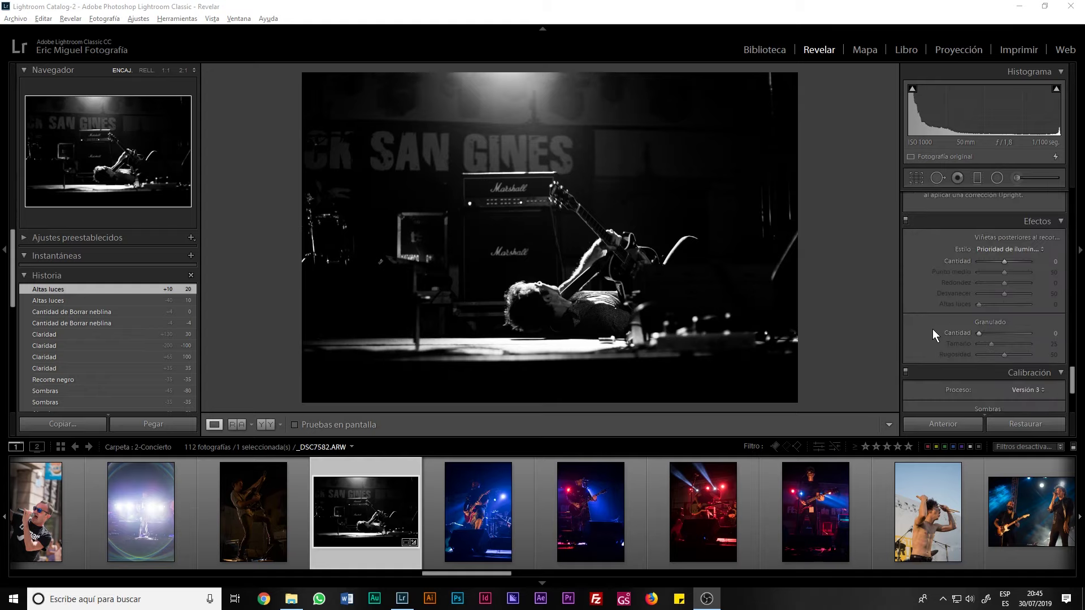
scroll(933, 328, "up", 2)
scroll(932, 328, "up", 2)
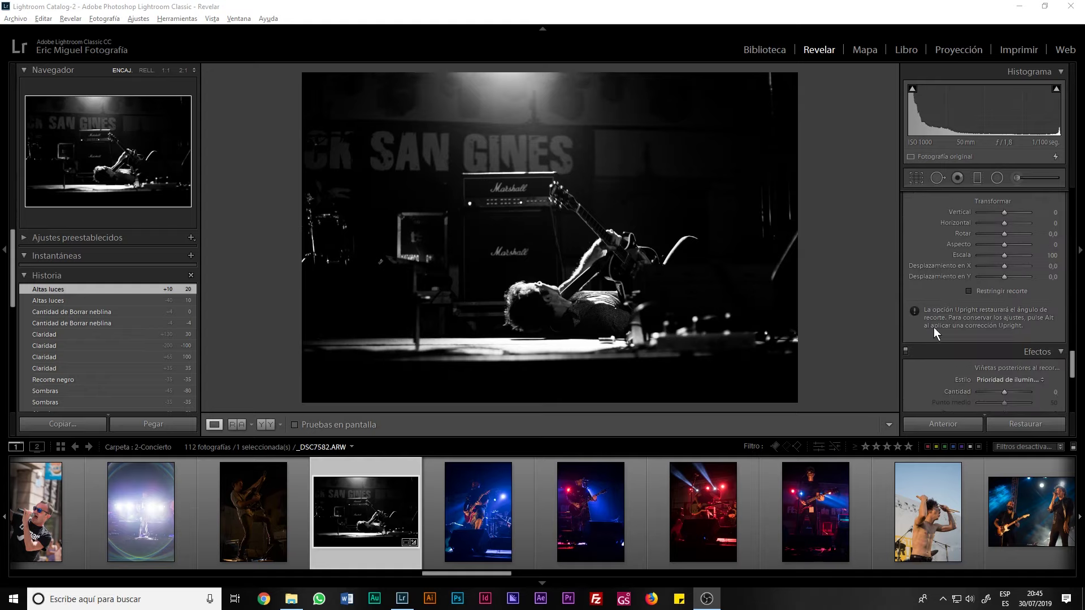
- Collapse the Efectos and Calibración panels and return to the Básicos panel
left_click(1046, 354)
scroll(962, 362, "down", 3)
left_click(1021, 231)
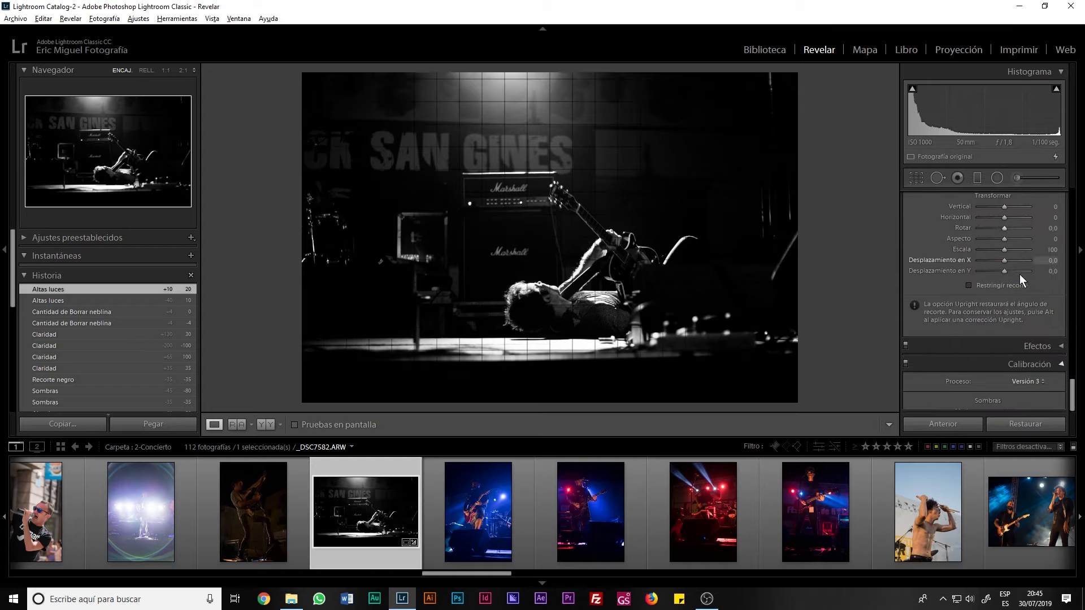
scroll(938, 374, "up", 2)
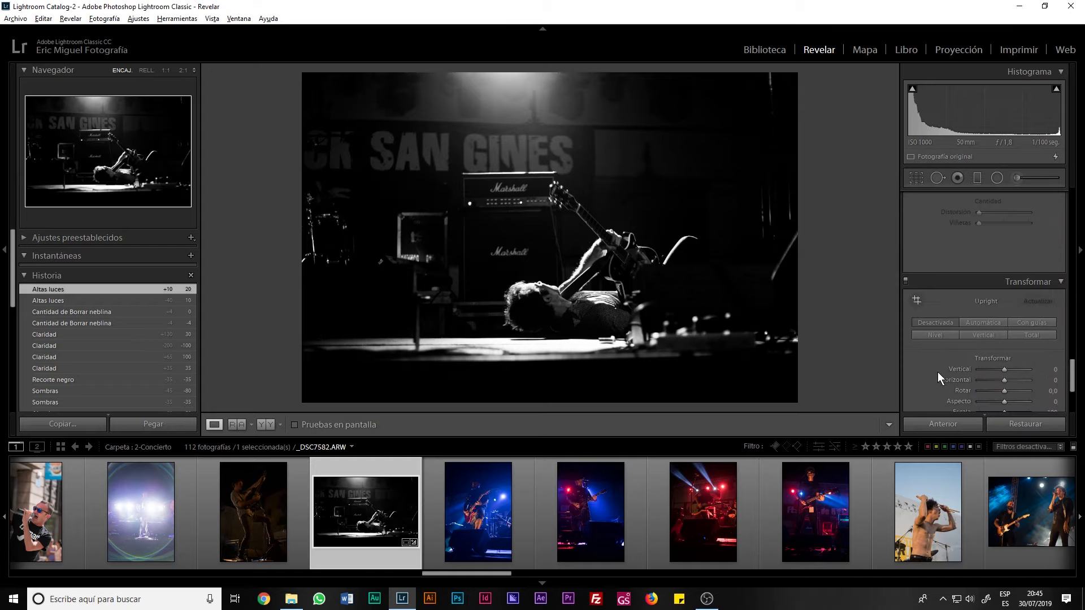
scroll(932, 339, "up", 1)
scroll(927, 306, "up", 2)
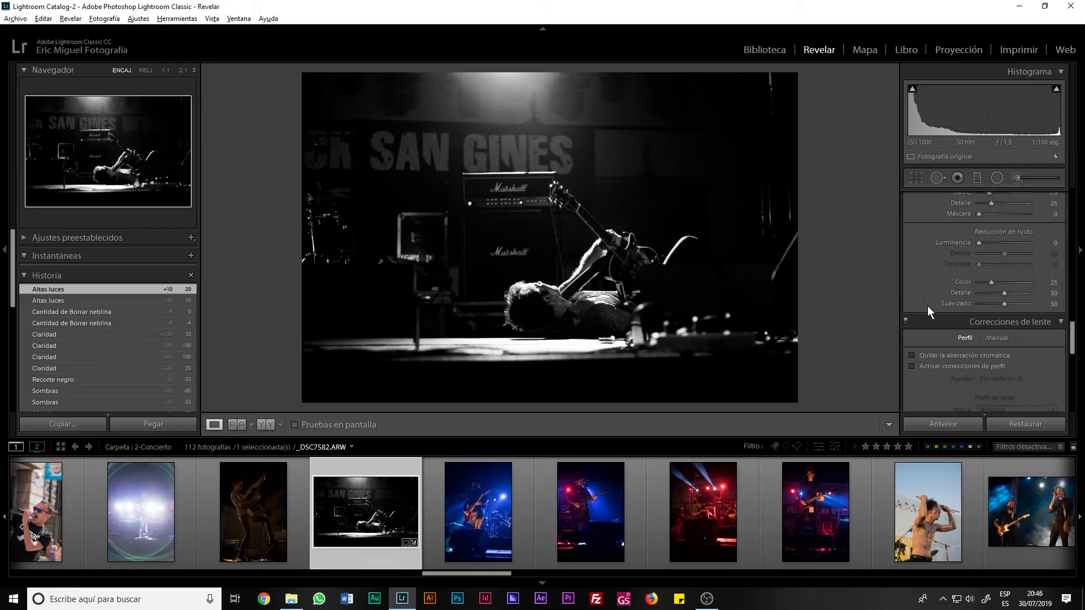
scroll(927, 306, "up", 3)
scroll(927, 306, "up", 1)
scroll(927, 306, "up", 1)
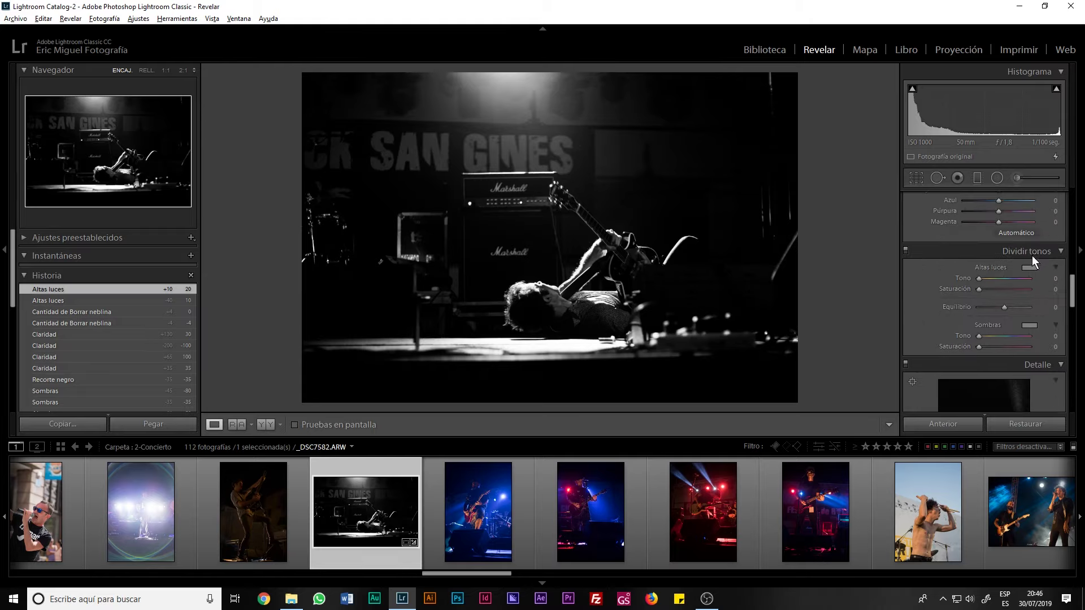
scroll(972, 294, "up", 5)
scroll(912, 331, "up", 5)
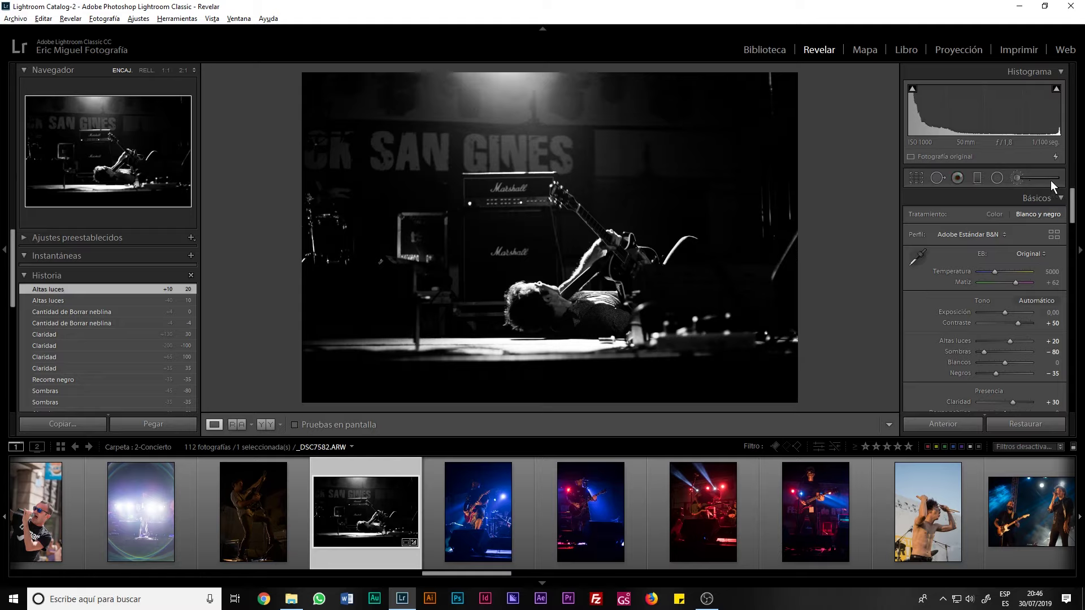
- Switch to Spot Removal and view the Marshall amp logo at 1:1
left_click(939, 179)
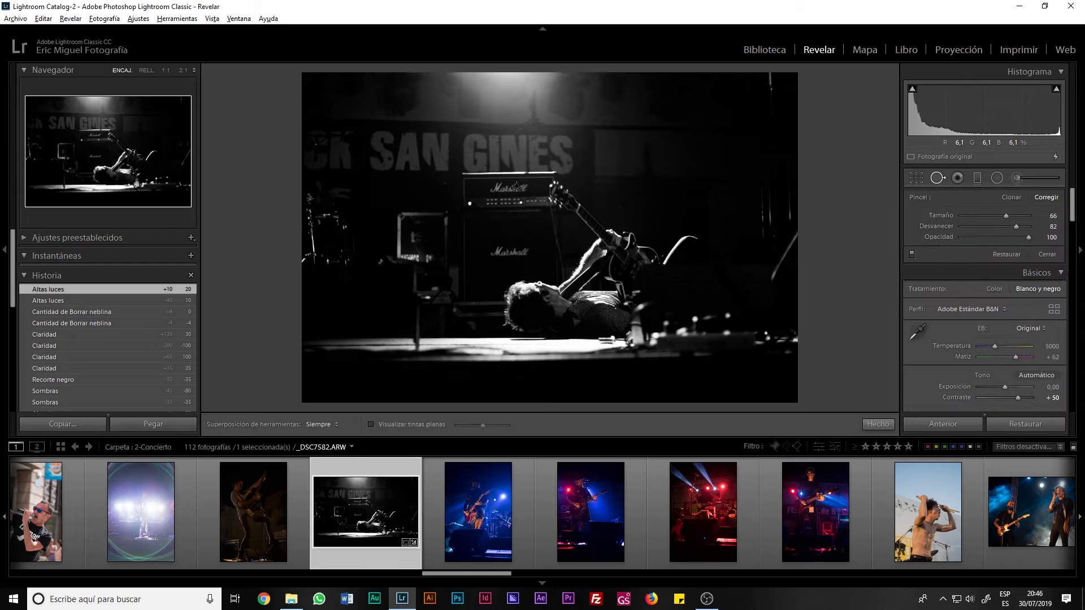
key("z")
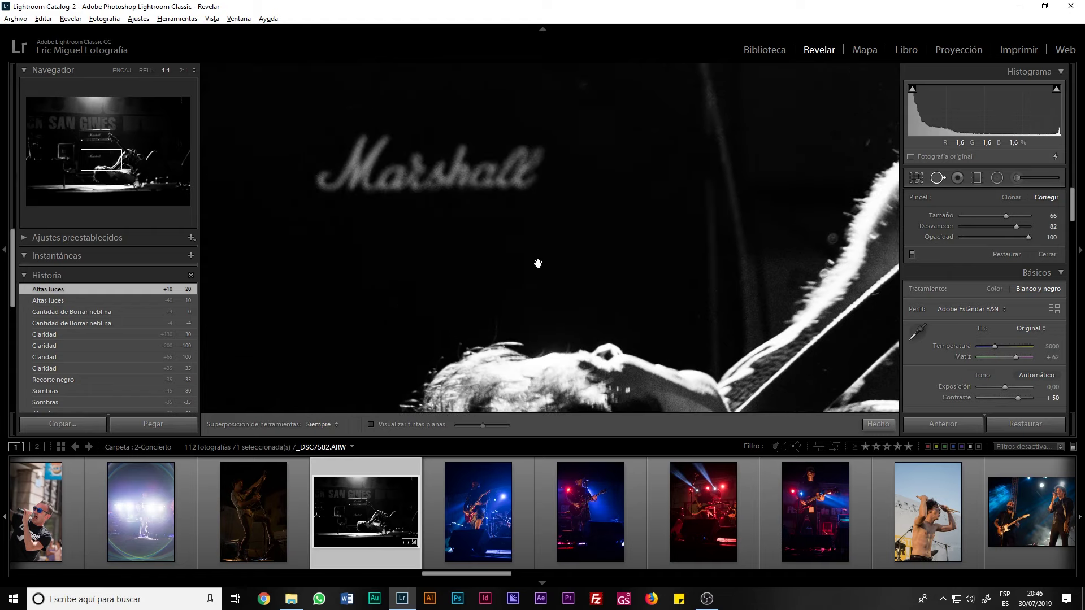
mouse_move(474, 141)
left_mouse_down()
mouse_move(510, 175)
mouse_move(526, 280)
left_mouse_up()
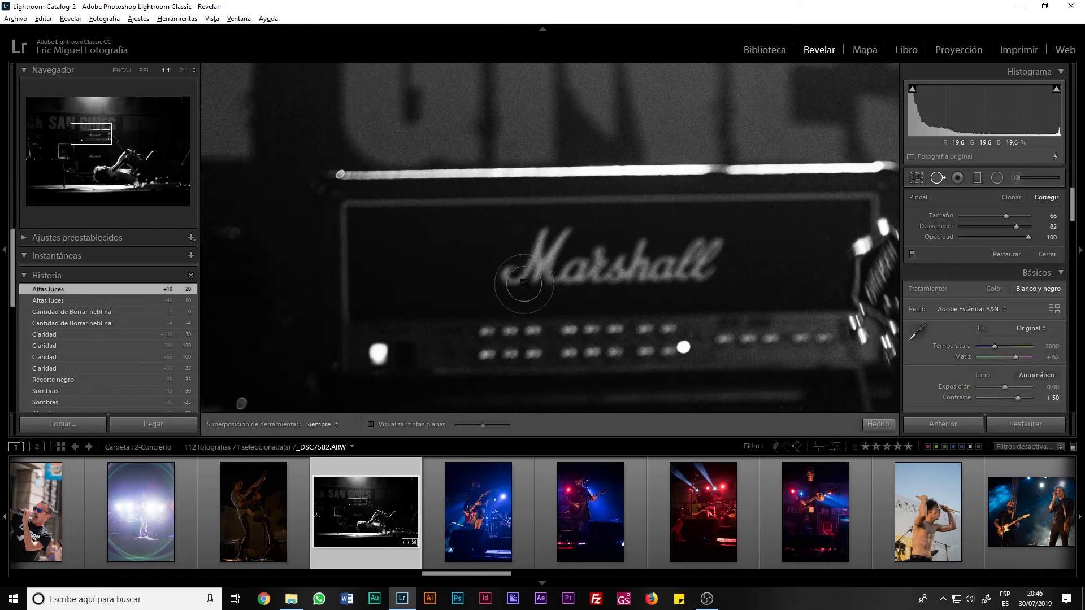
scroll(526, 280, "up", 3)
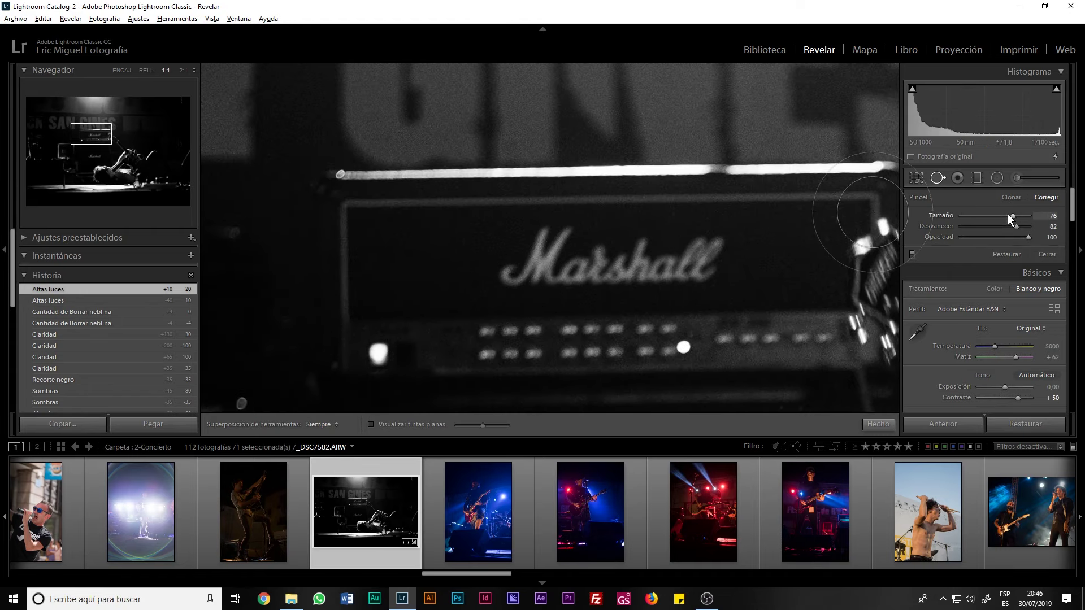
- Set the healing brush to size 79 and feather 41
left_click_drag(1011, 215, 980, 226)
left_click_drag(1015, 216, 1012, 215)
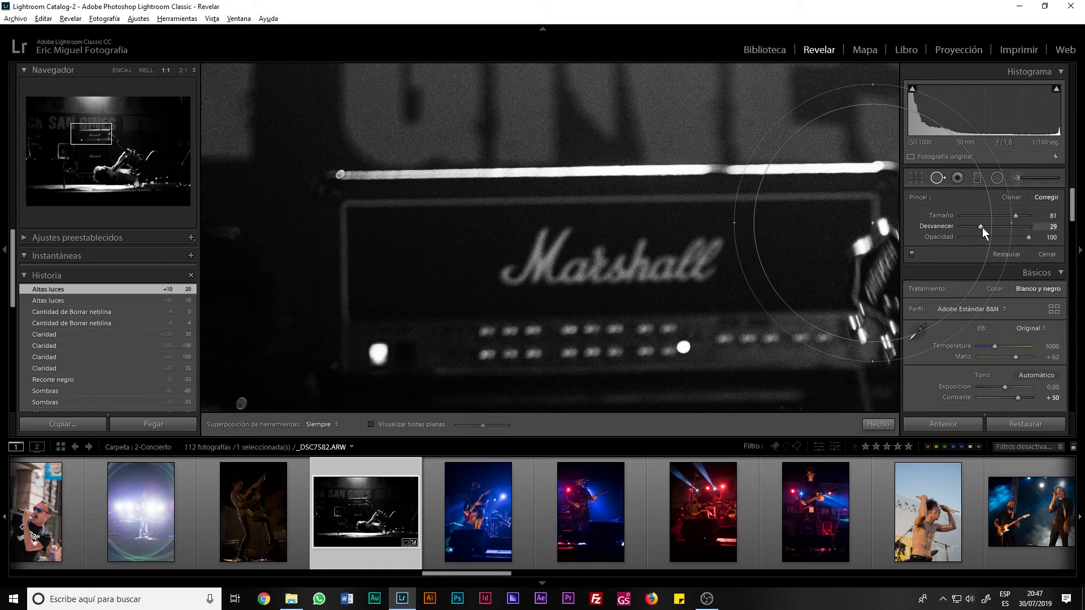
left_click_drag(982, 227, 989, 226)
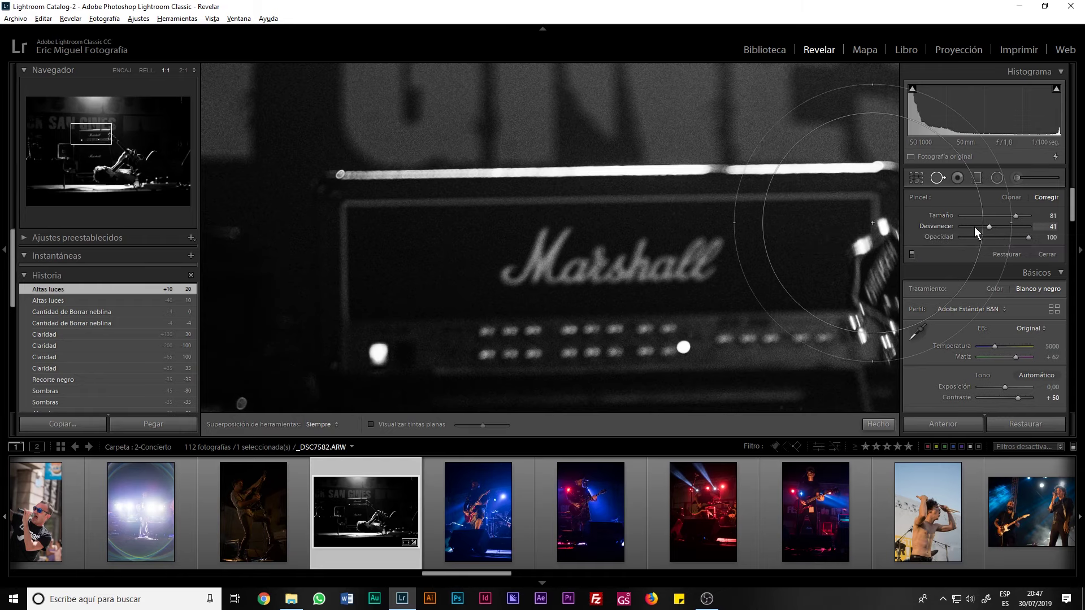
scroll(621, 268, "down", 2)
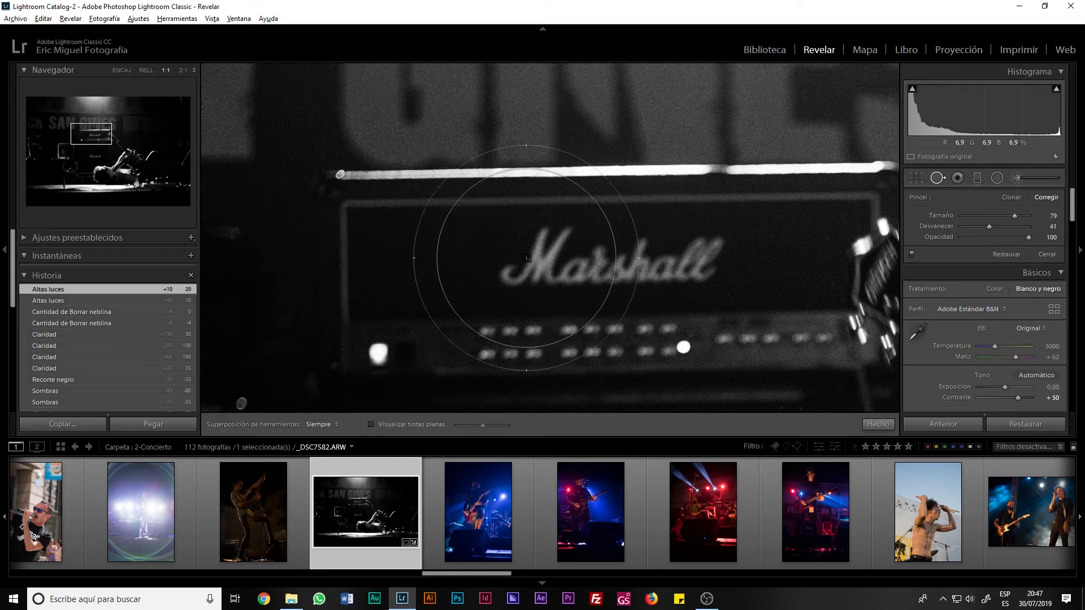
left_click(526, 257)
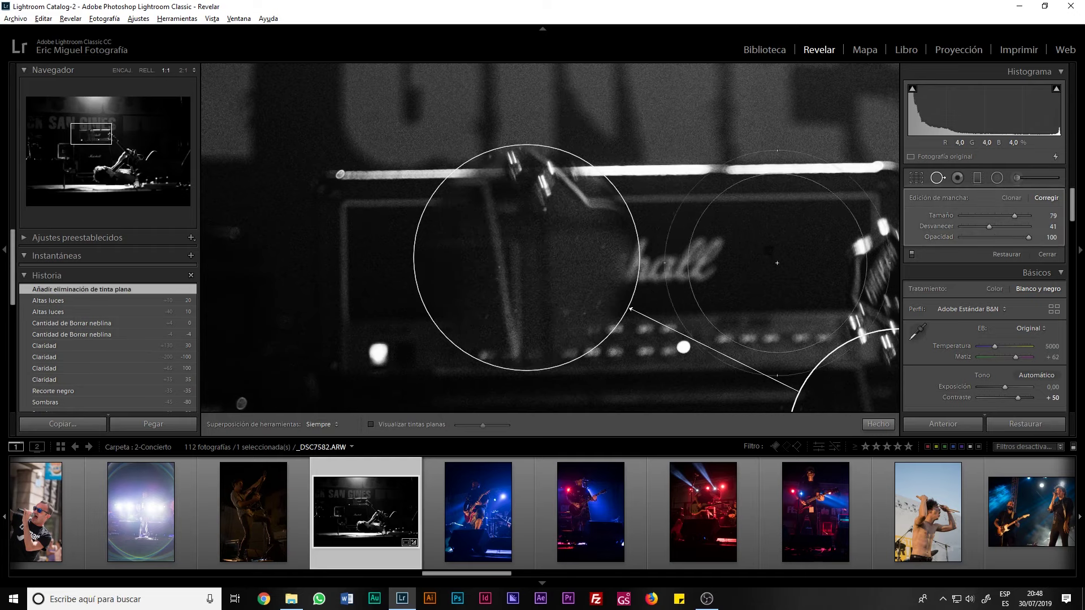
key("z")
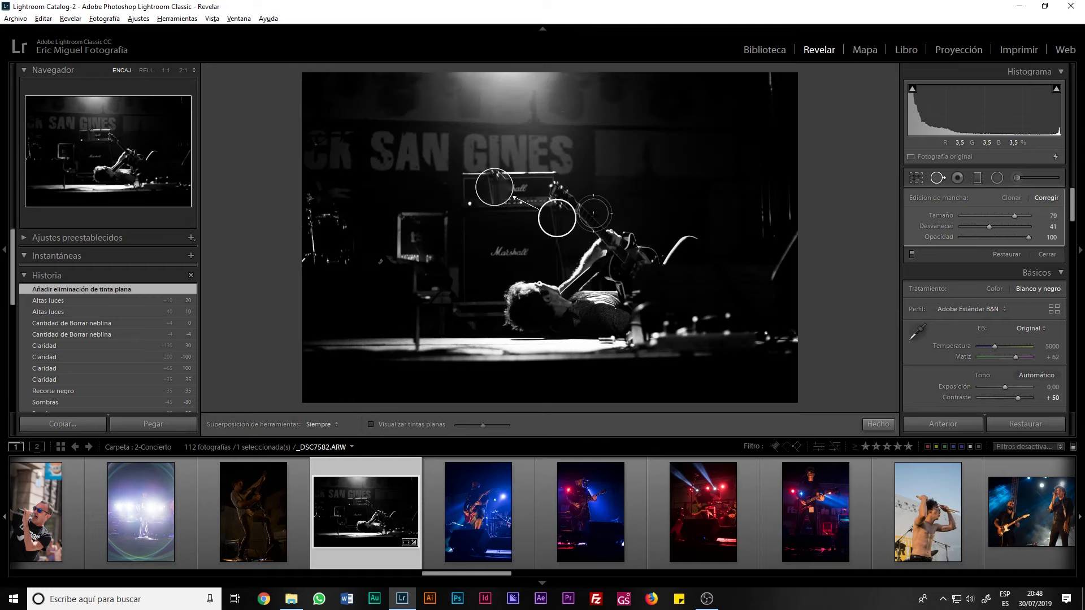
key("z")
key("z")
key("z")
key("z")
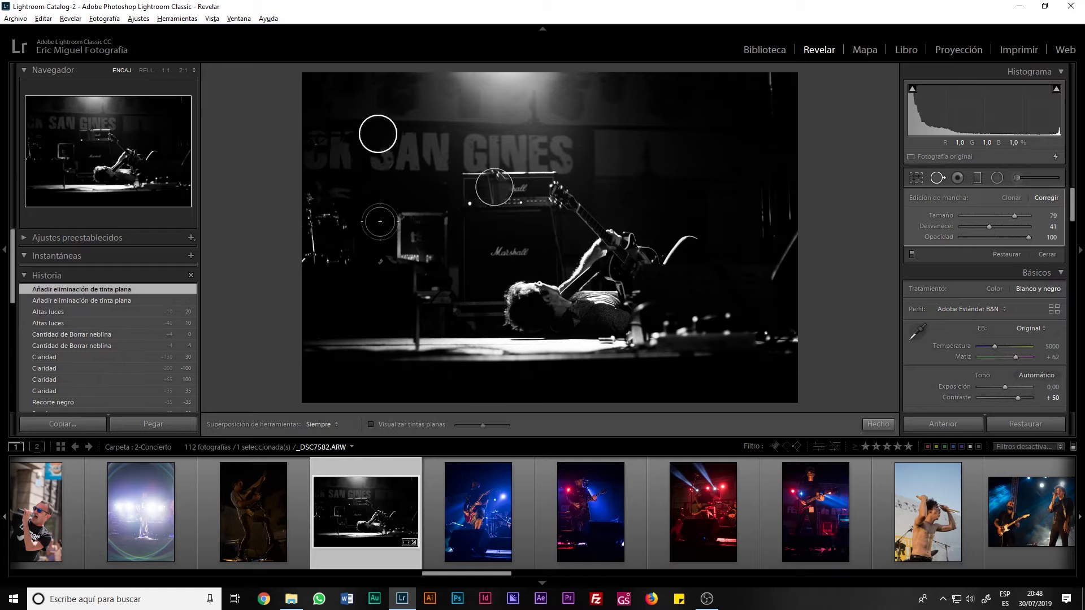
left_click(378, 133)
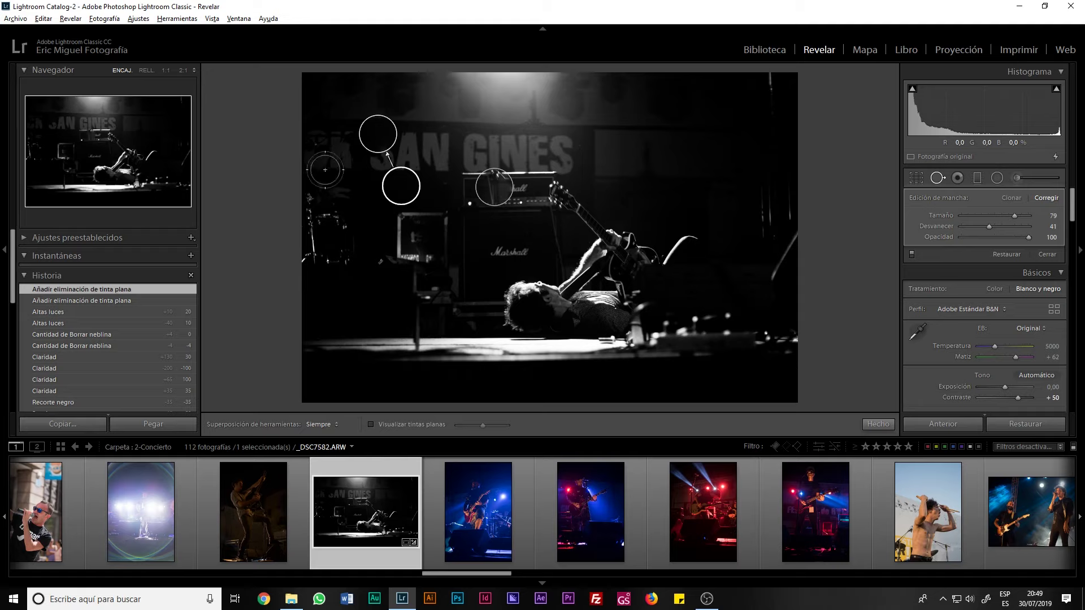
right_click(368, 138)
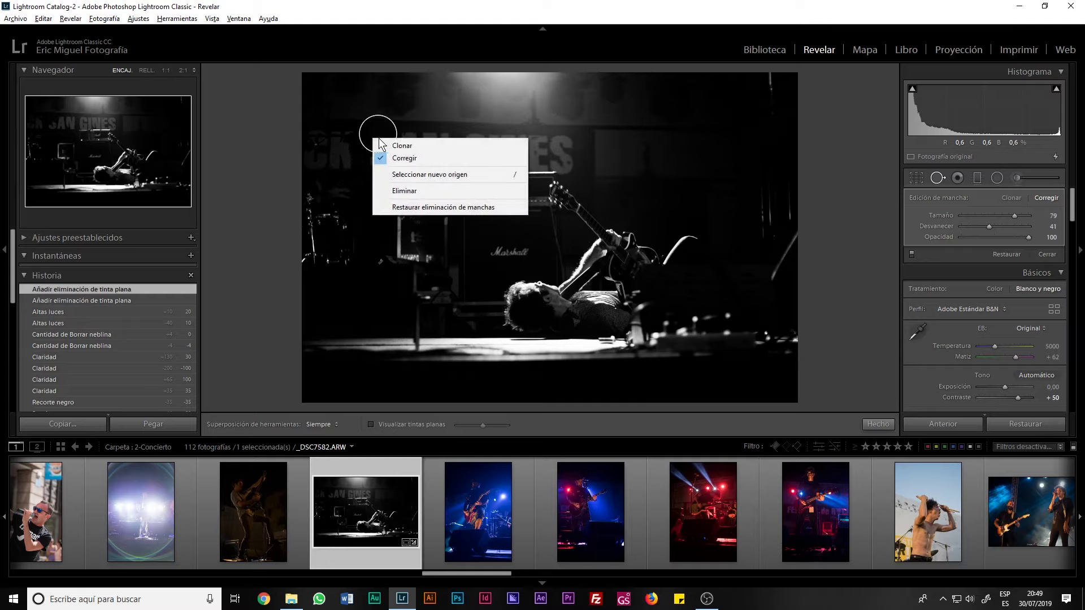
left_click(404, 191)
right_click(493, 191)
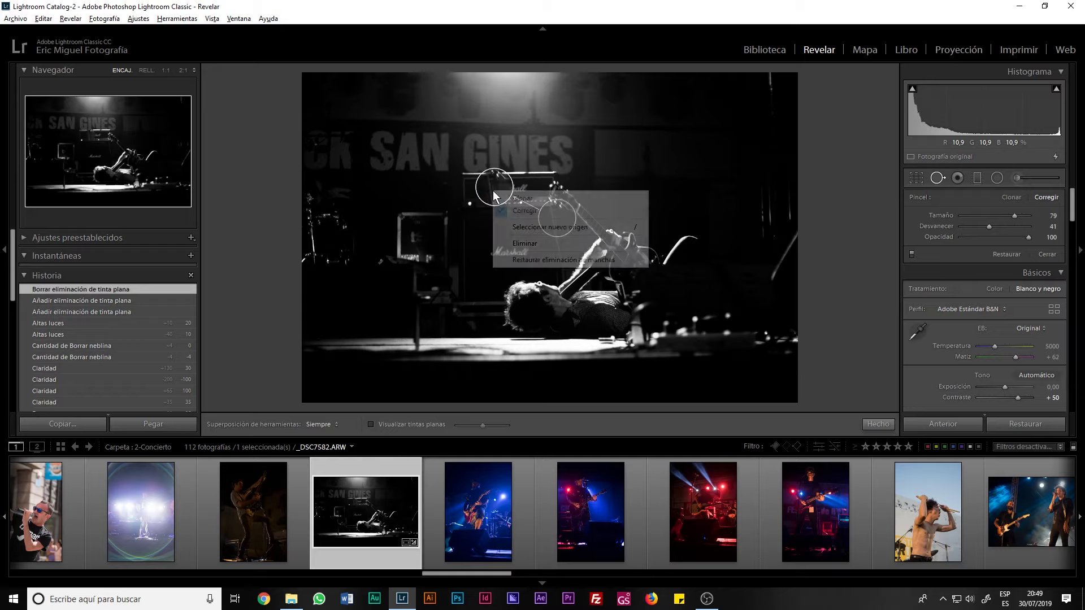
left_click(525, 244)
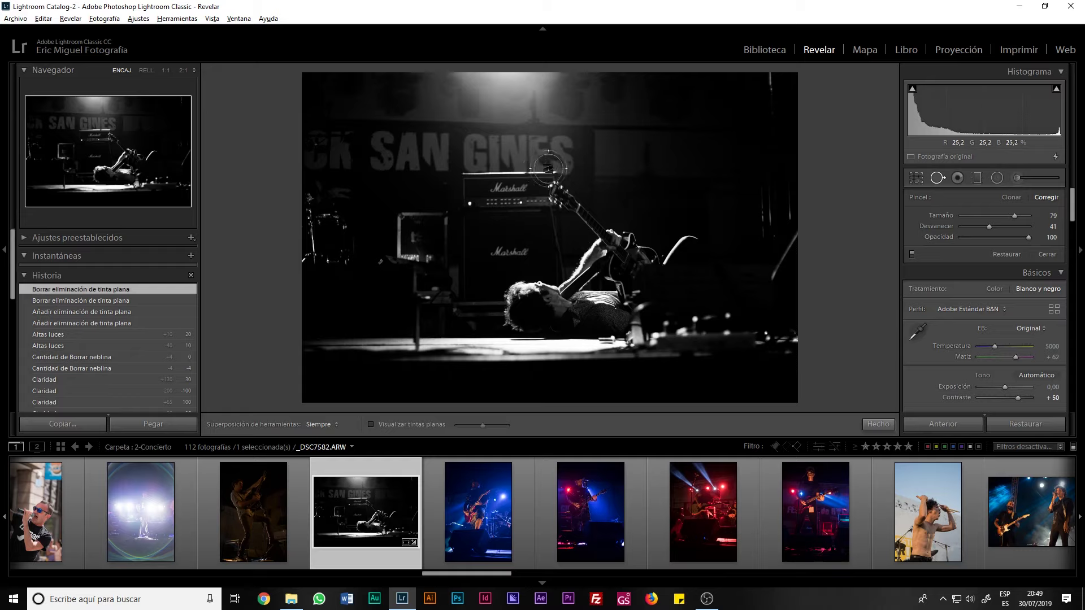
left_click(958, 177)
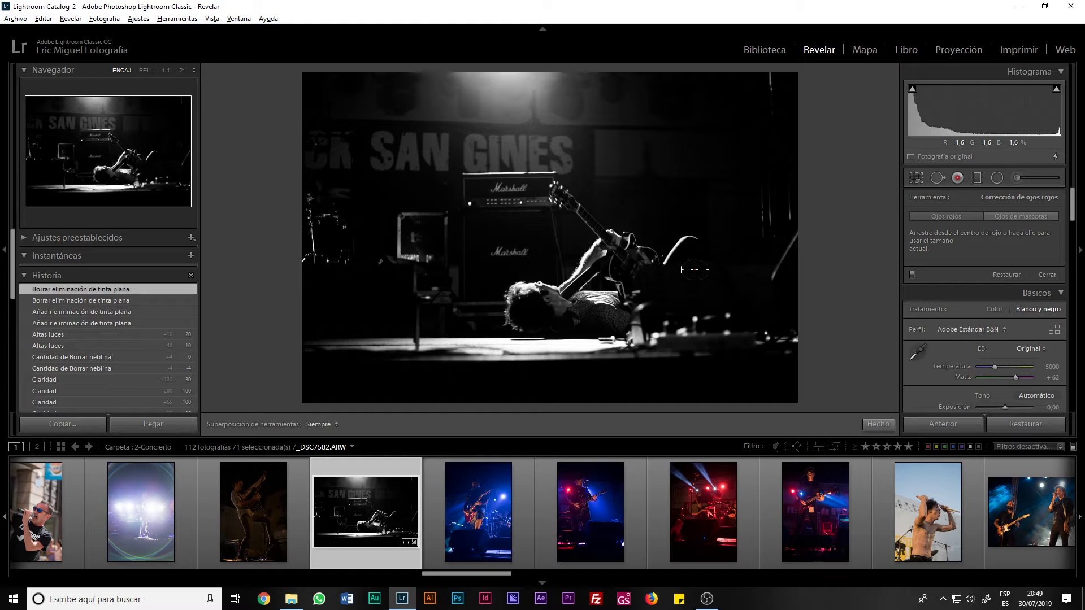
left_click(694, 270)
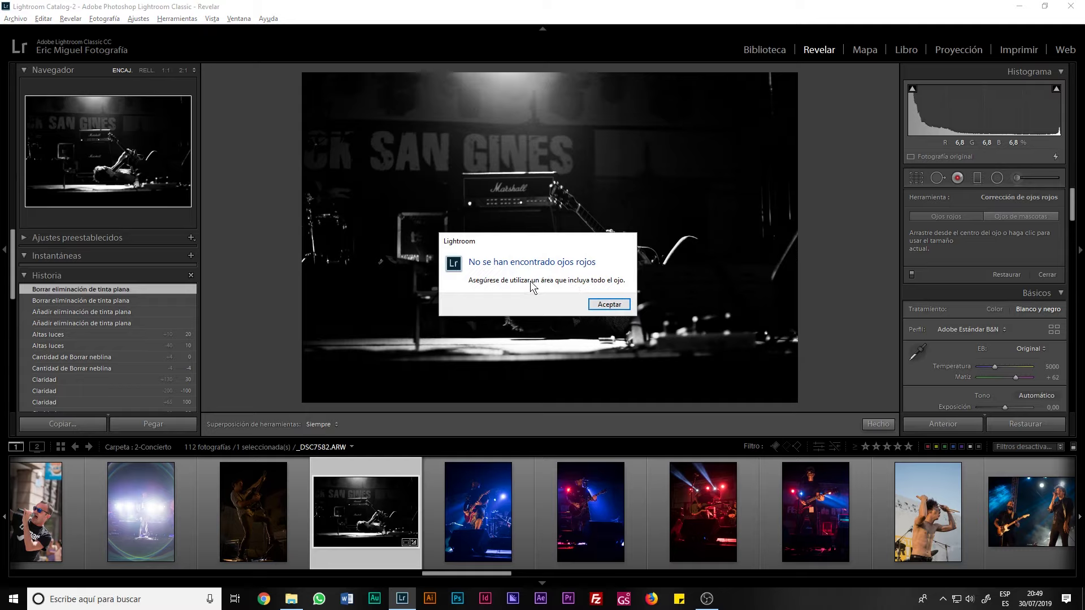
left_click(599, 307)
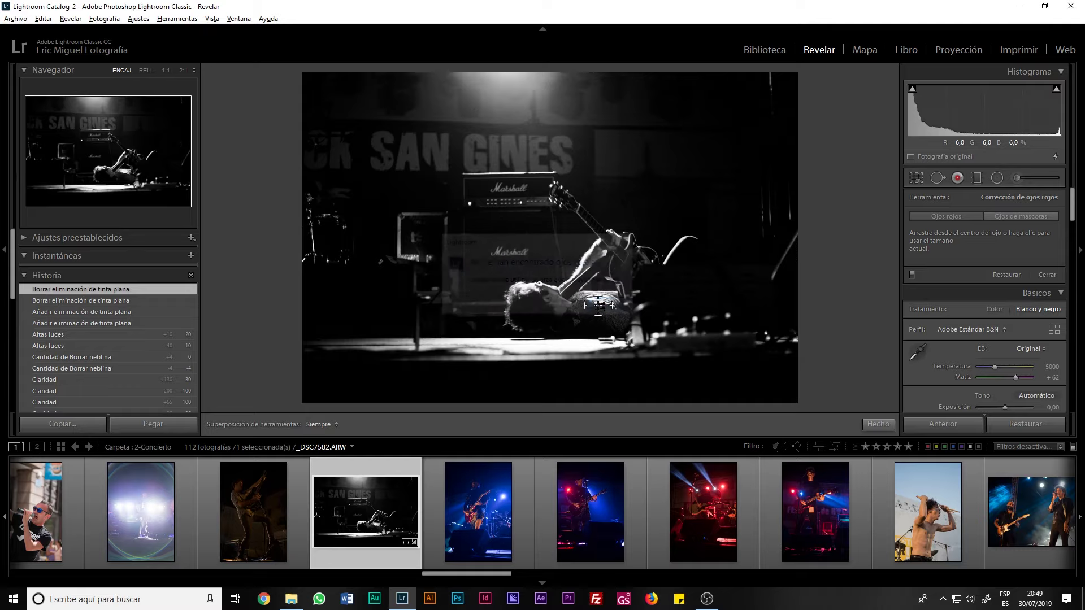
- Draw a horizontal graduated filter from the top, reset its shadows, and set exposure -2,02
left_click(977, 178)
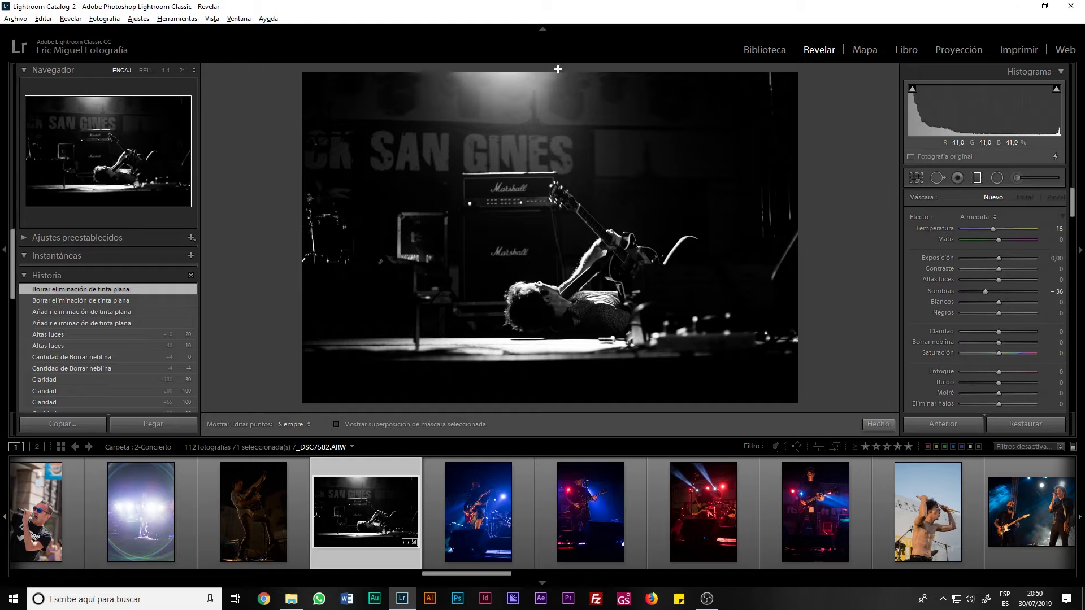
left_click_drag(558, 69, 558, 143)
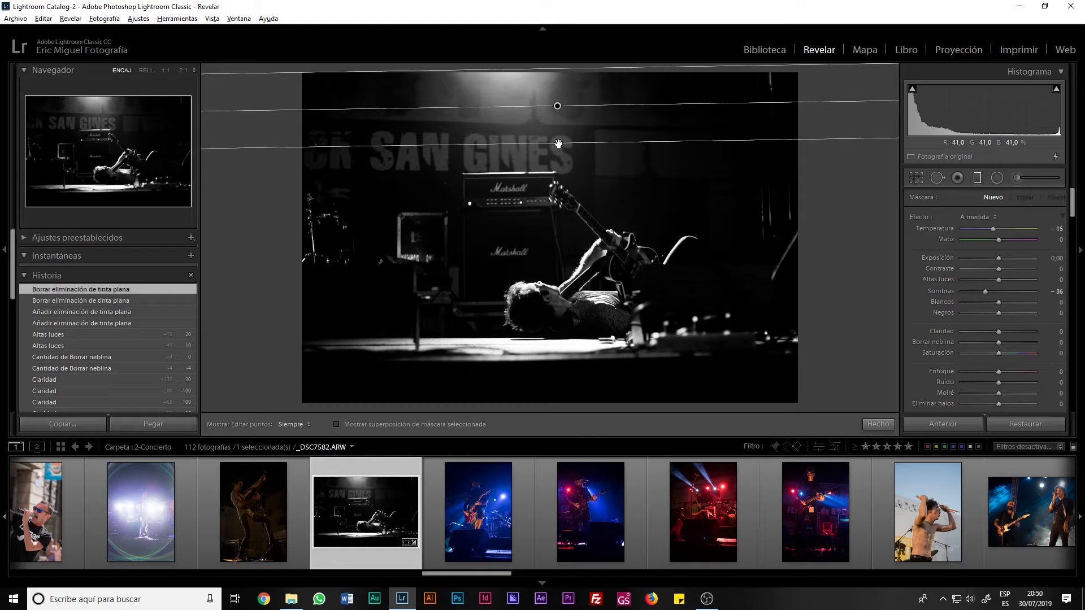
key("shift")
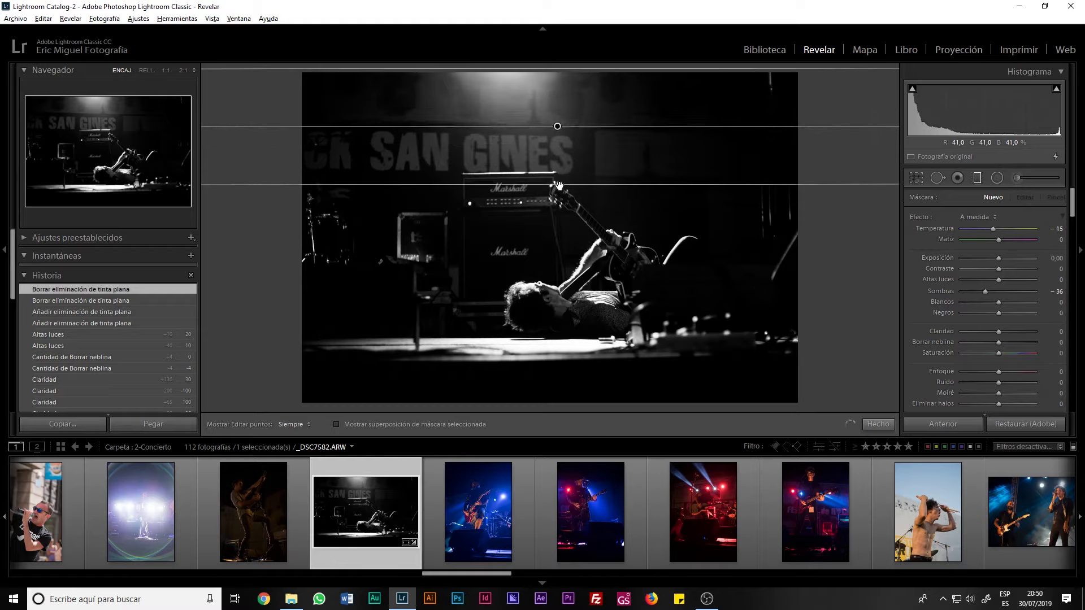
left_click_drag(558, 143, 789, 283)
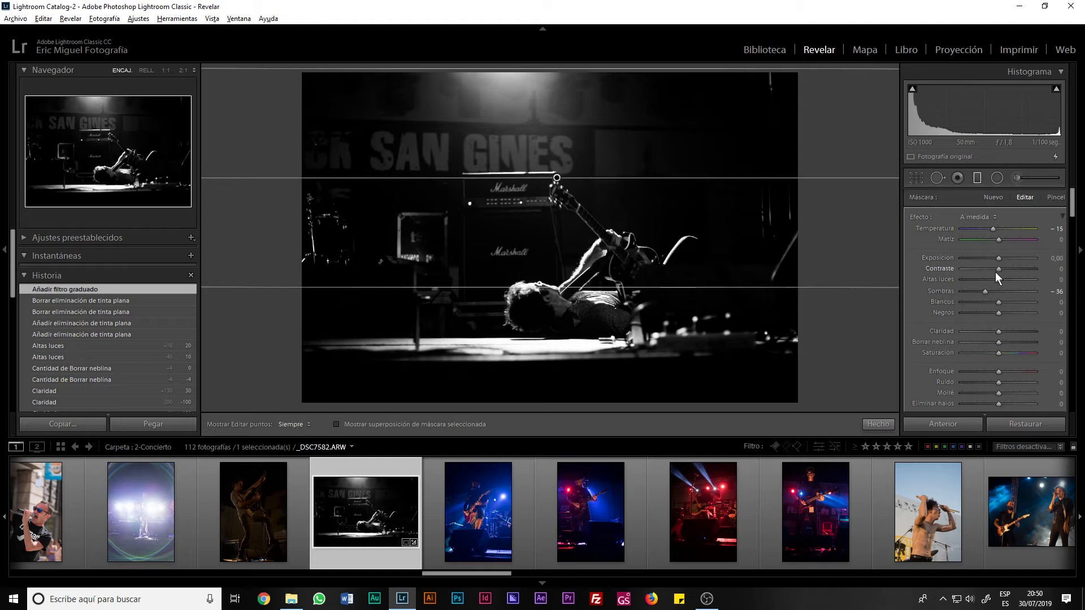
double_click(988, 290)
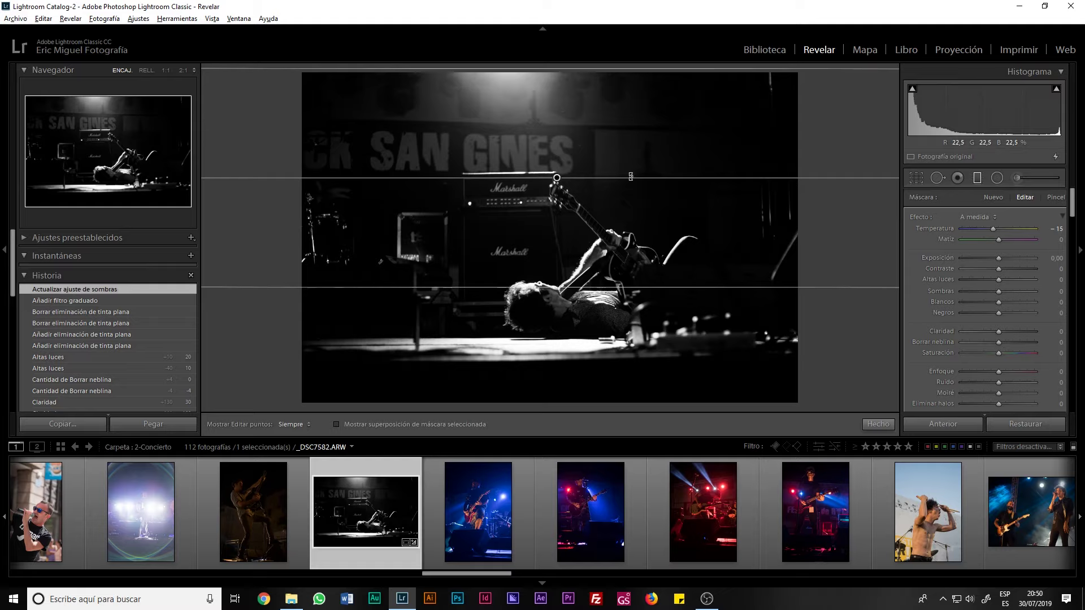
left_click_drag(998, 259, 917, 260)
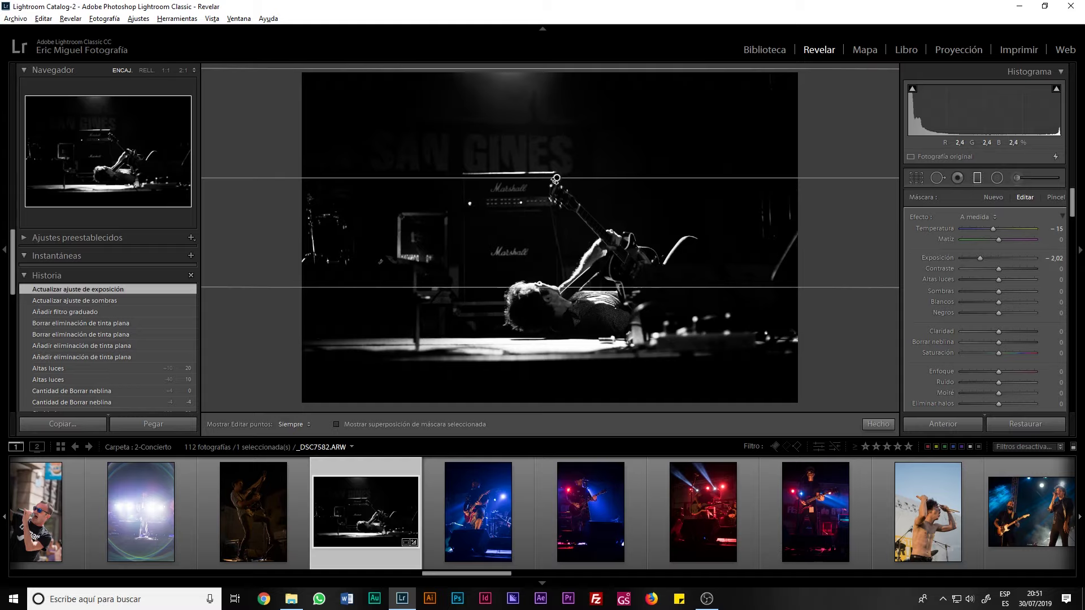
- Delete the graduated filter and switch to the Radial Filter tool
right_click(556, 179)
left_click(575, 196)
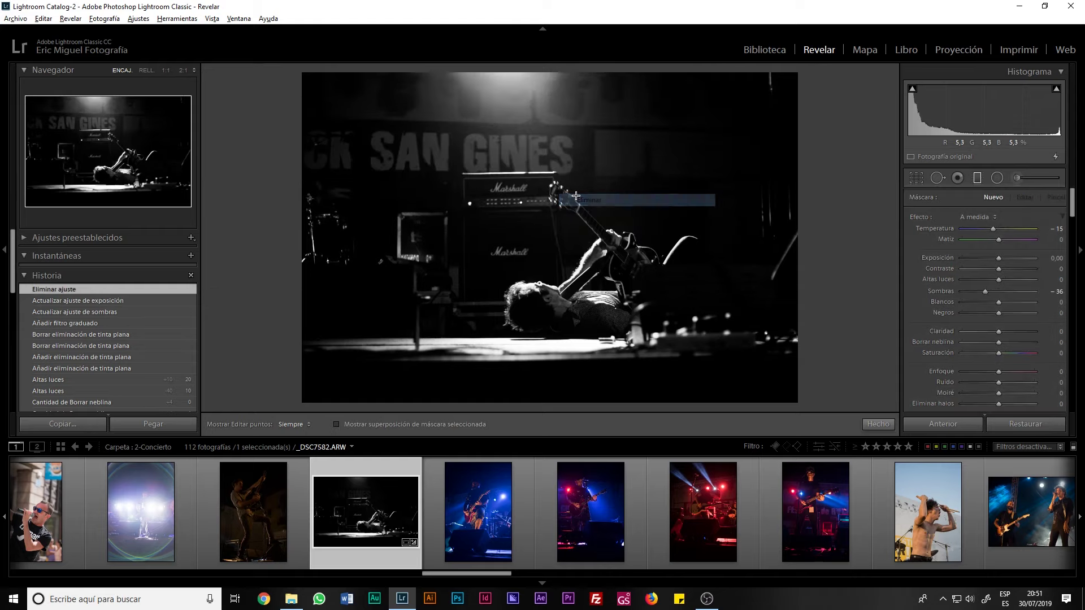
left_click(996, 179)
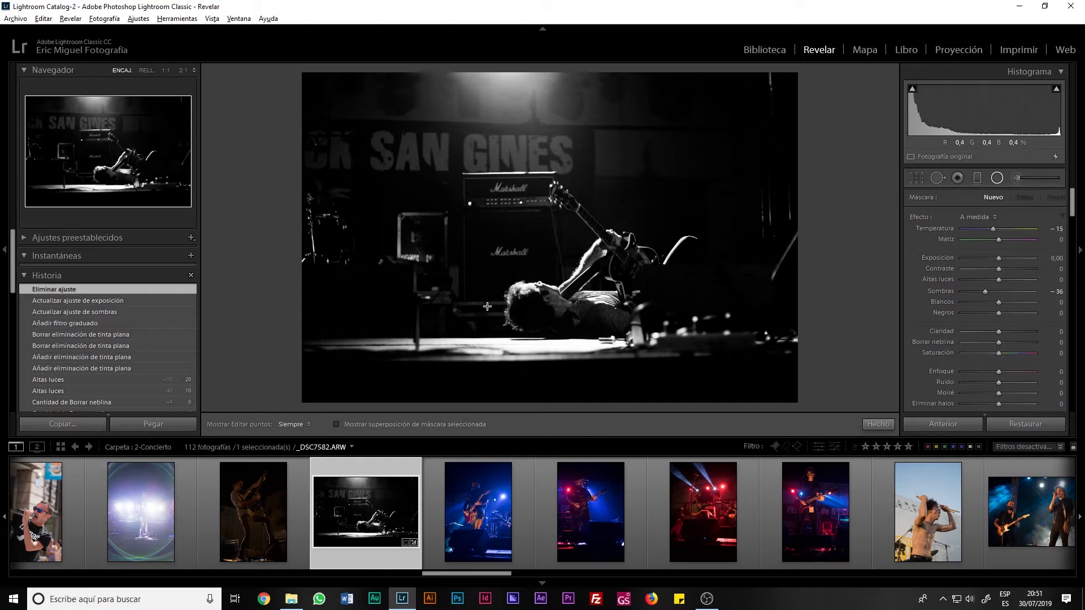
- Draw a tall radial ellipse over the amp and guitarist, tilted clockwise along the guitar
left_click_drag(467, 328, 522, 264)
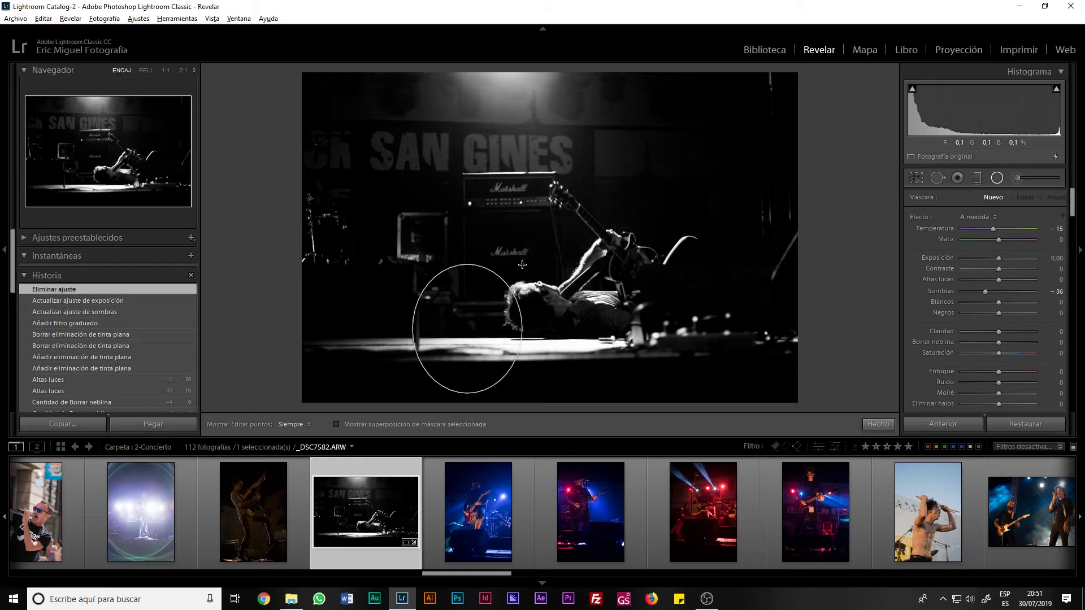
key("shift")
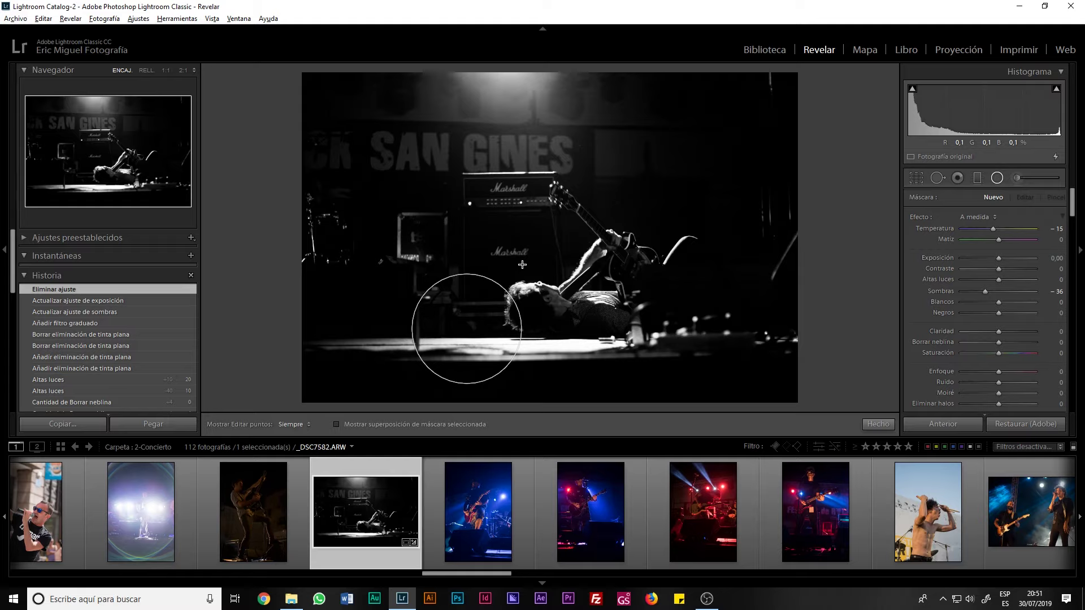
left_click_drag(522, 265, 567, 154)
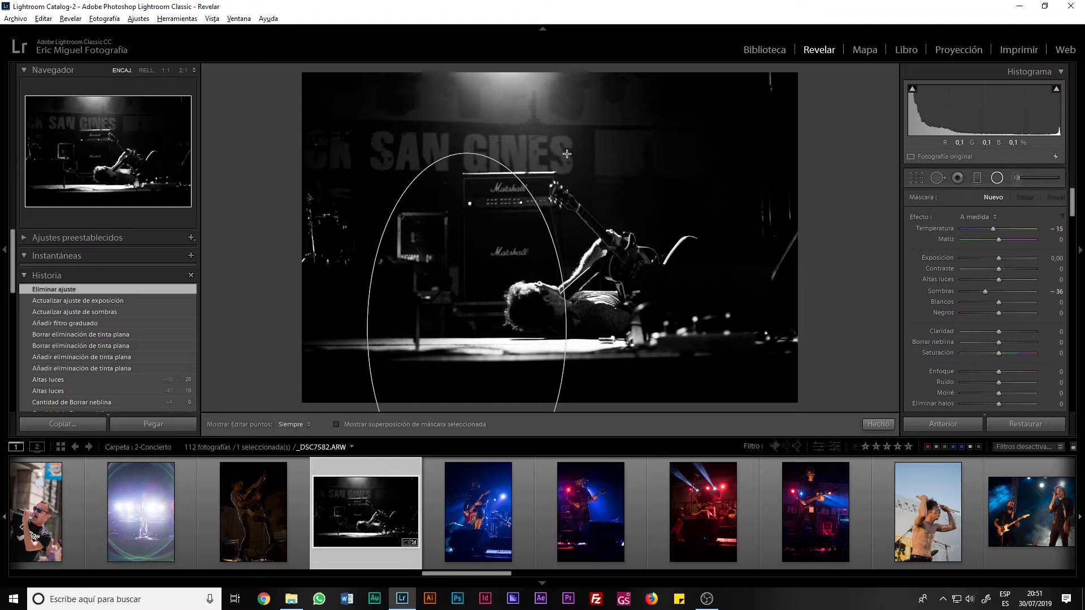
left_click_drag(567, 154, 567, 154)
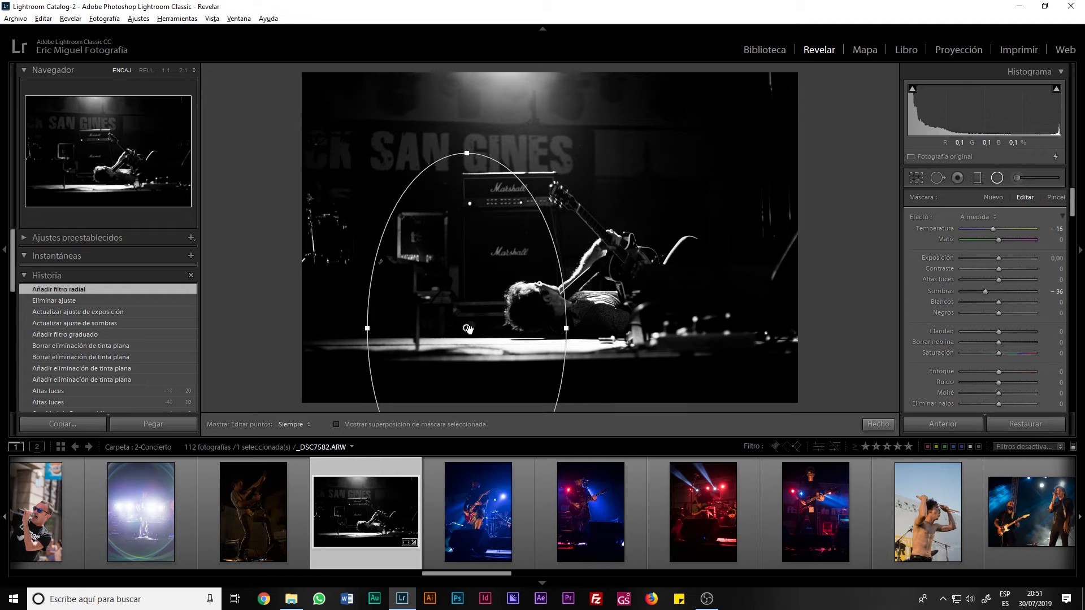
left_click_drag(476, 333, 520, 210)
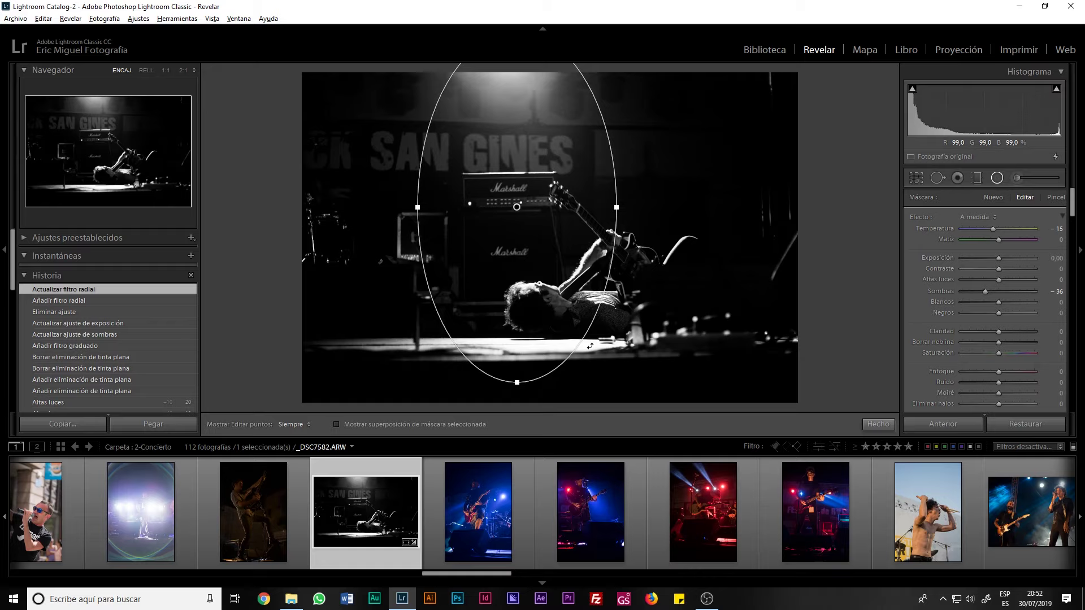
mouse_move(589, 345)
left_mouse_down()
mouse_move(624, 323)
mouse_move(622, 353)
mouse_move(607, 362)
mouse_move(602, 353)
left_mouse_up()
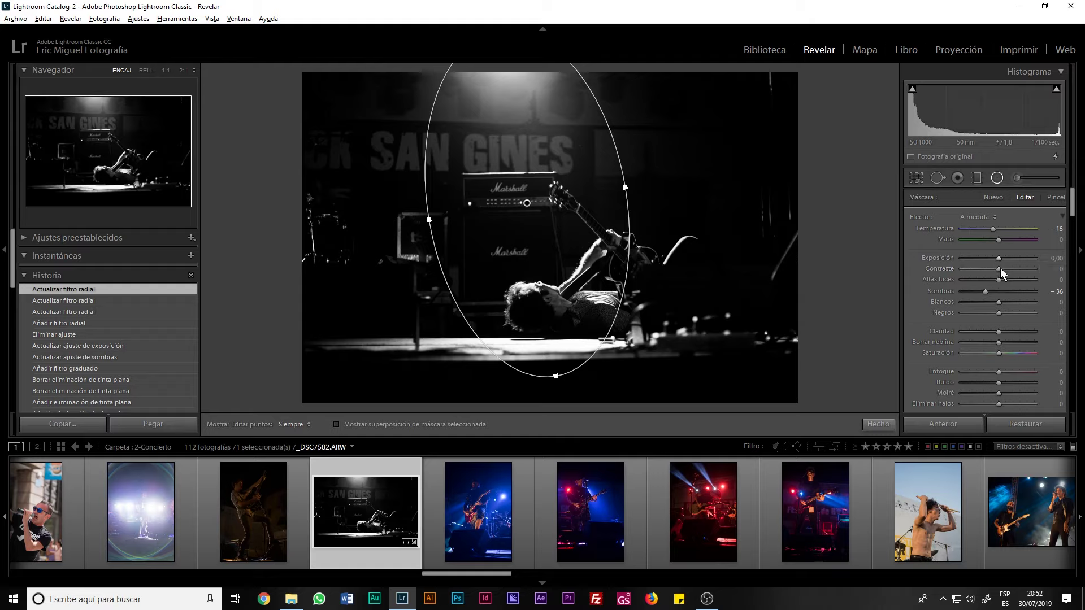
- Reset the radial filter's shadows and test darkening exposure with and without Invertir
double_click(986, 291)
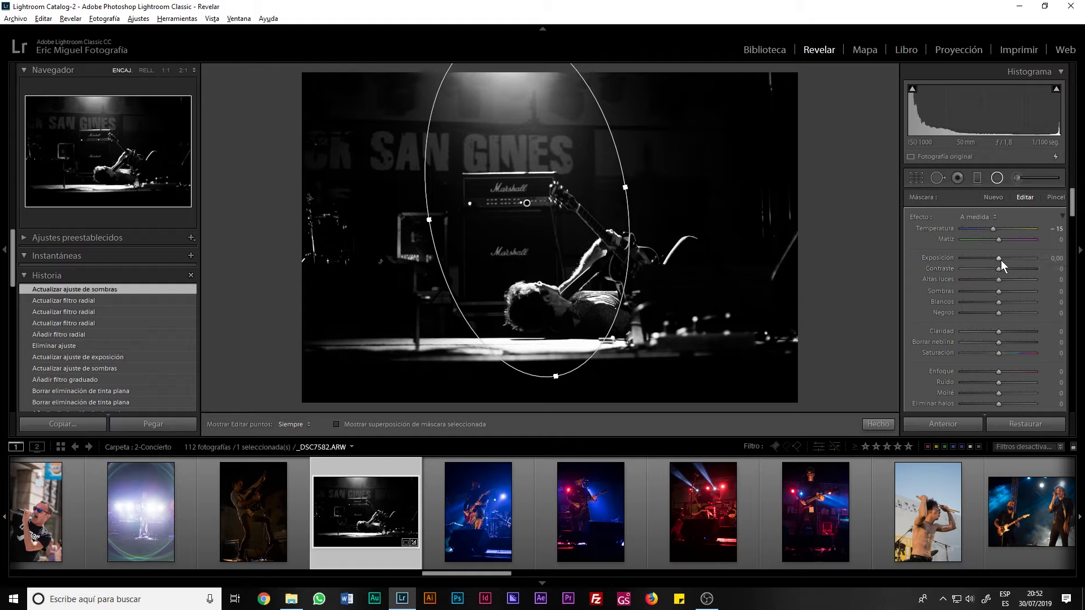
left_click_drag(999, 258, 977, 259)
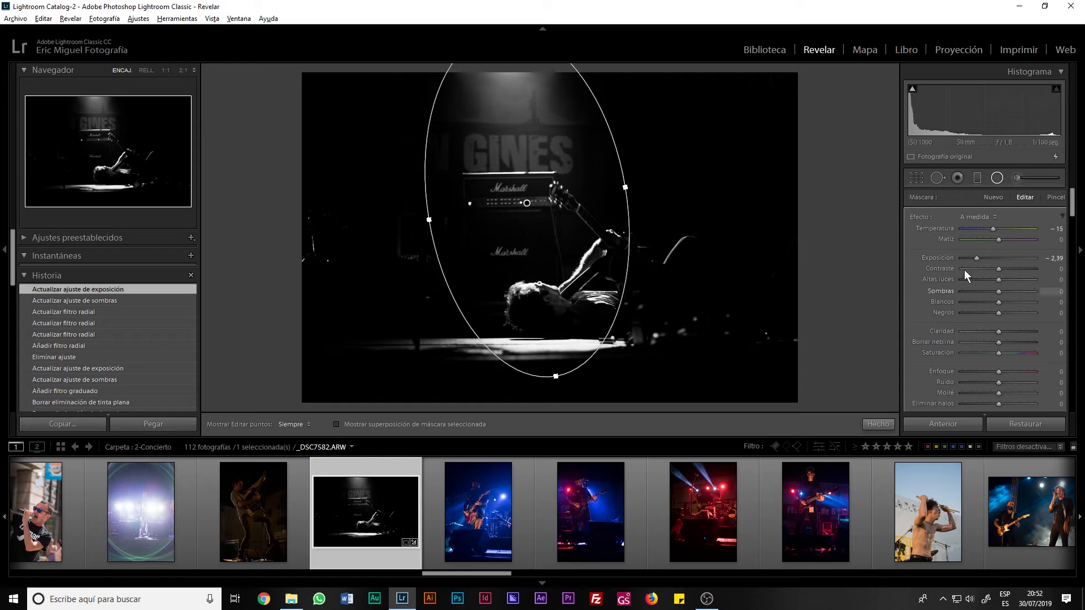
double_click(976, 258)
scroll(910, 314, "down", 3)
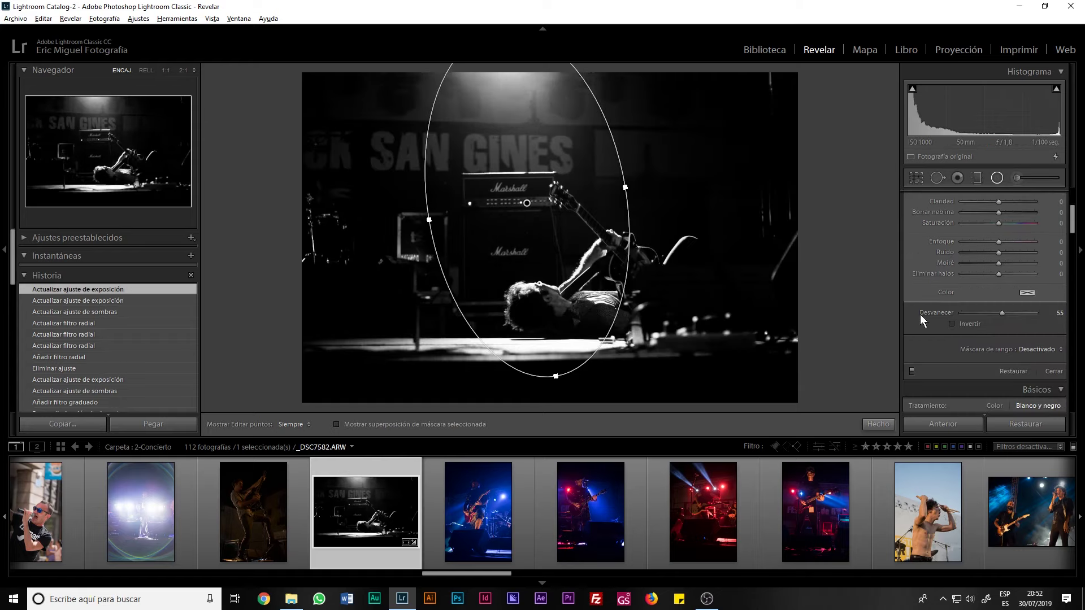
left_click(951, 323)
scroll(940, 324, "up", 3)
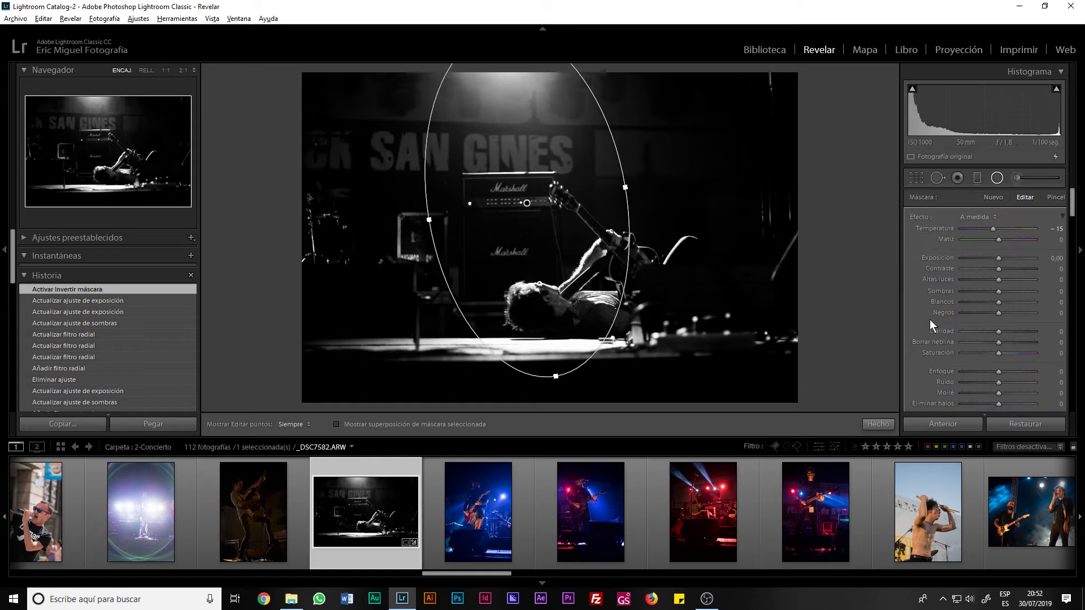
left_click_drag(999, 259, 968, 259)
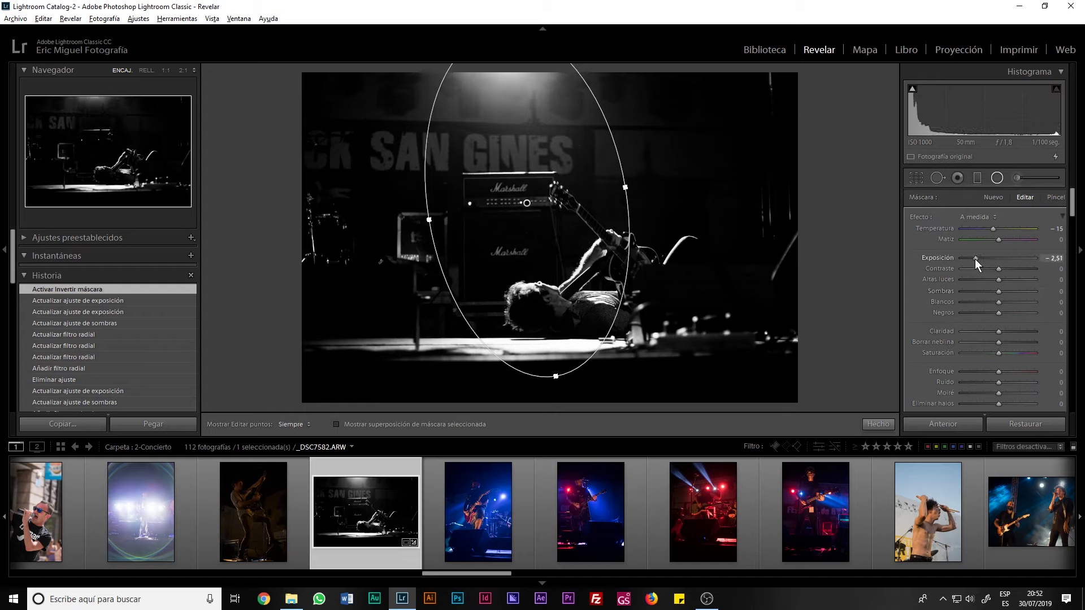
double_click(968, 259)
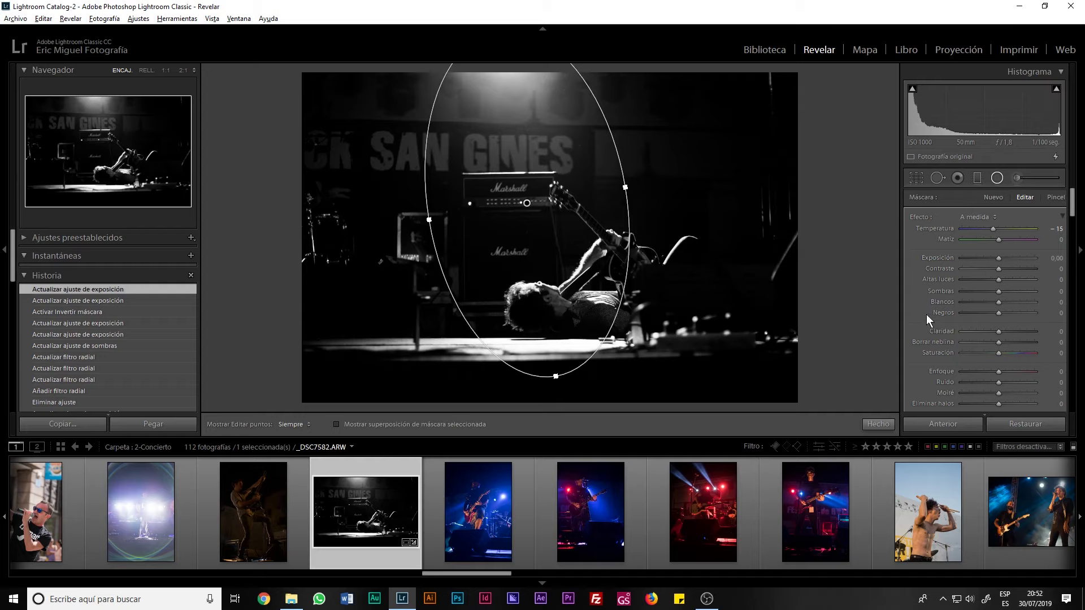
- Untick Invertir and set the radial filter to exposure -0,90 and shadows -44
scroll(926, 314, "down", 3)
left_click(953, 324)
scroll(937, 324, "up", 5)
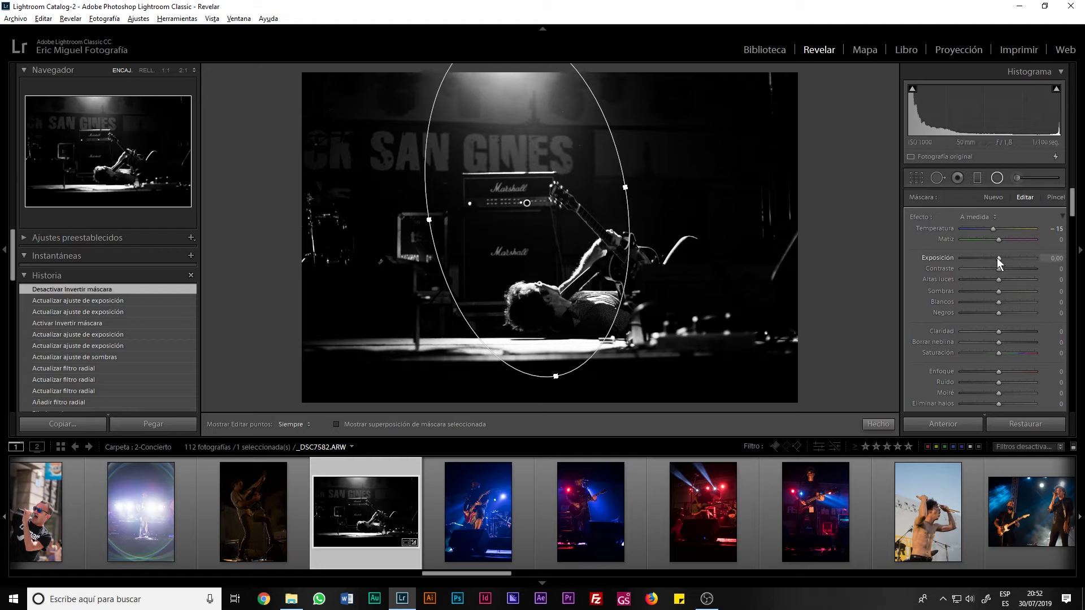
left_click(997, 257)
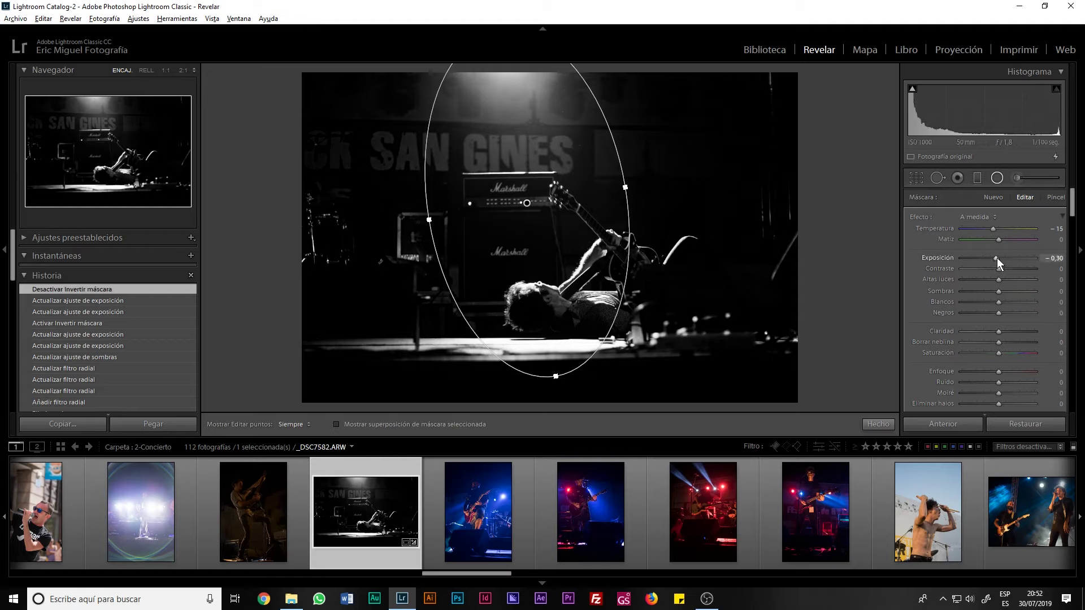
scroll(997, 257, "down", 2)
scroll(997, 257, "down", 2)
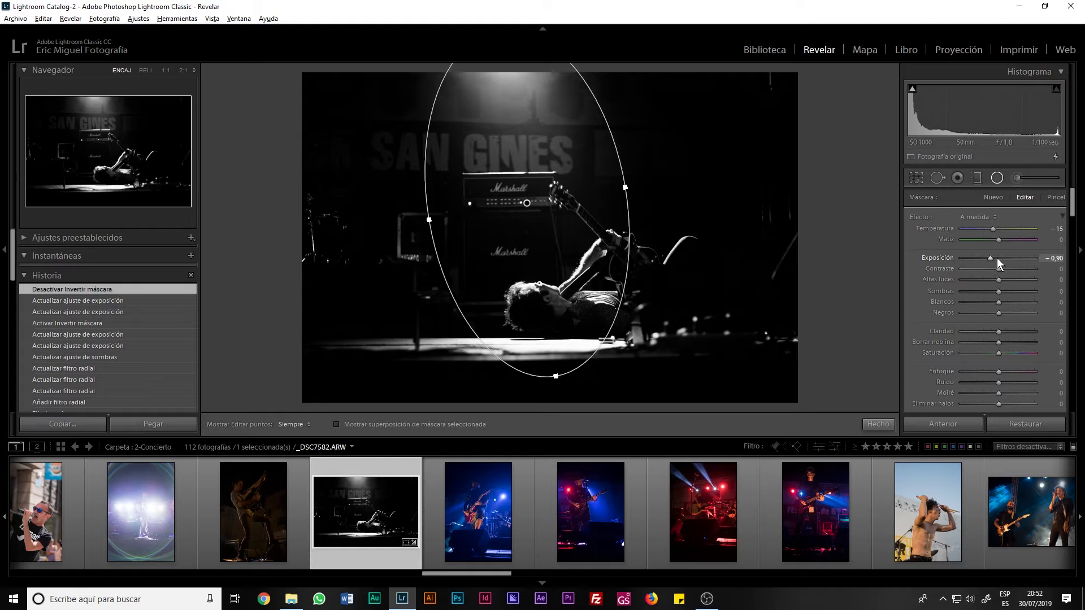
scroll(997, 258, "down", 2)
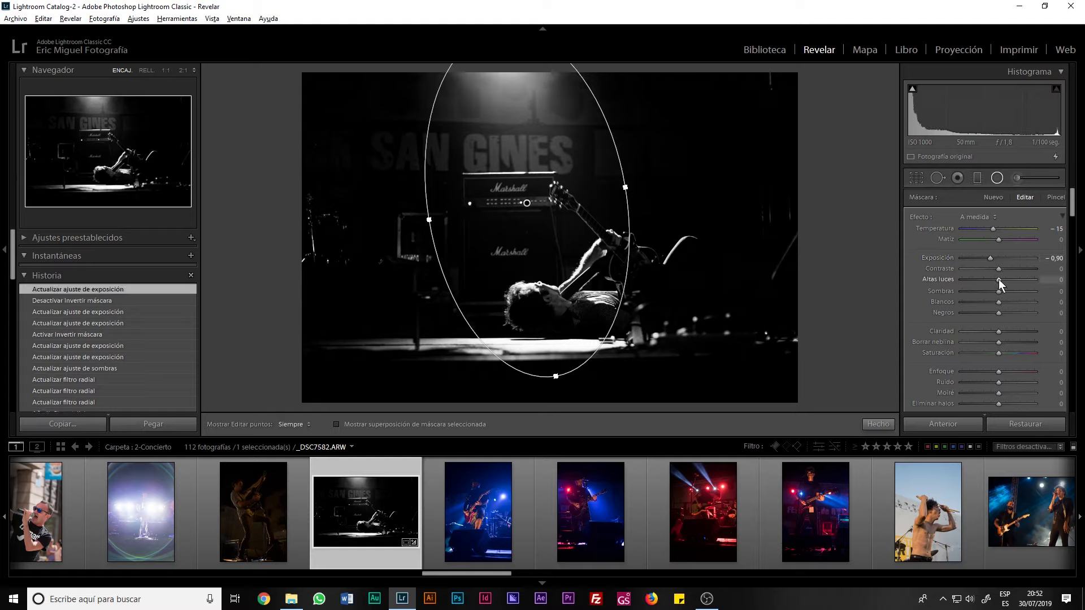
left_click_drag(999, 293, 992, 292)
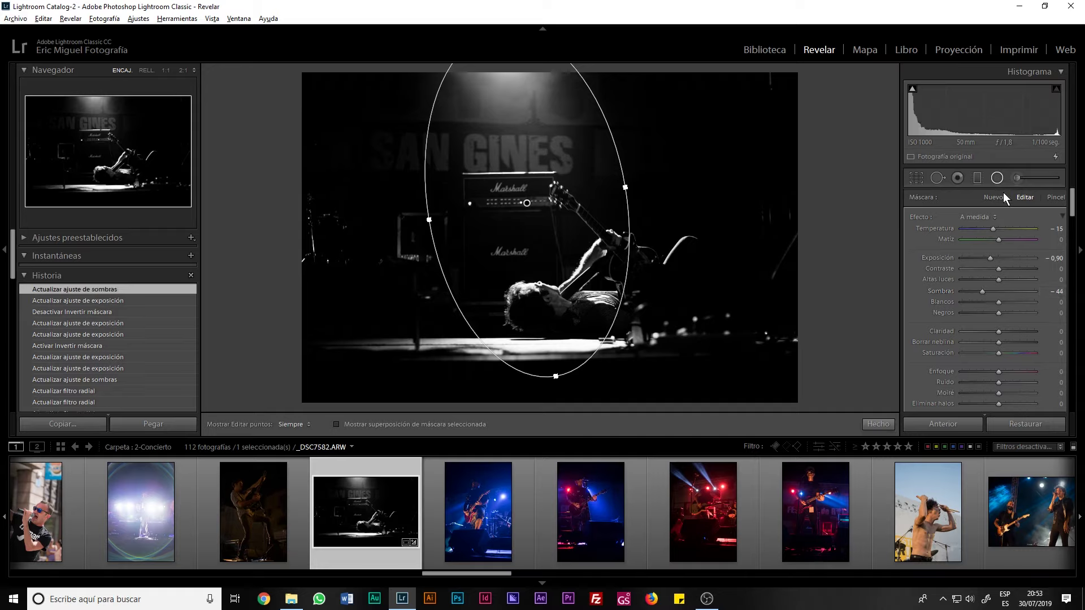
- Close the radial filter, compare Before/After side by side, then return to single Loupe view
left_click(997, 178)
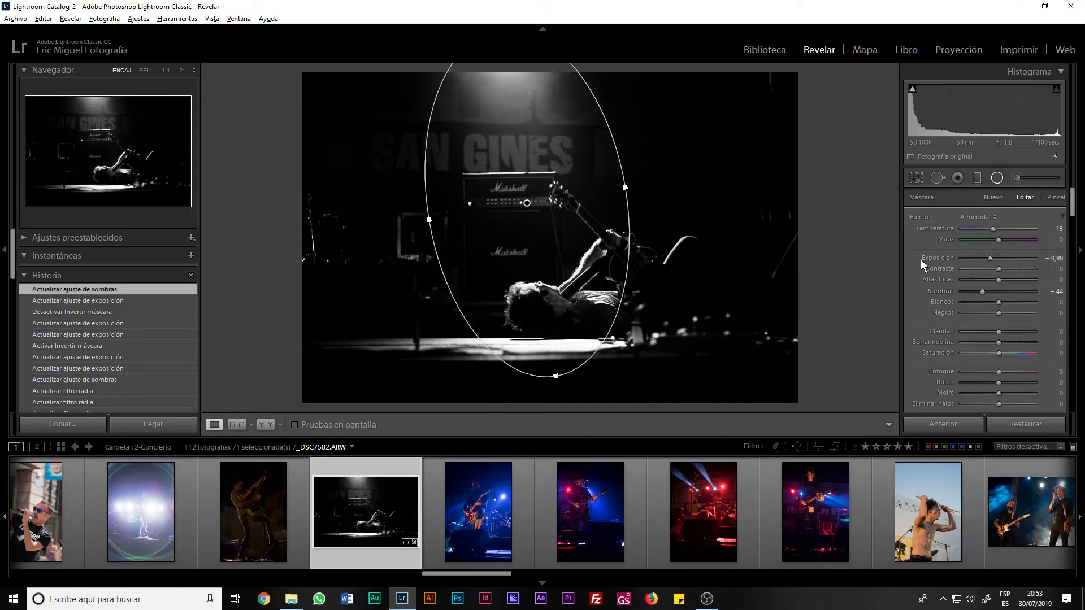
left_click(269, 425)
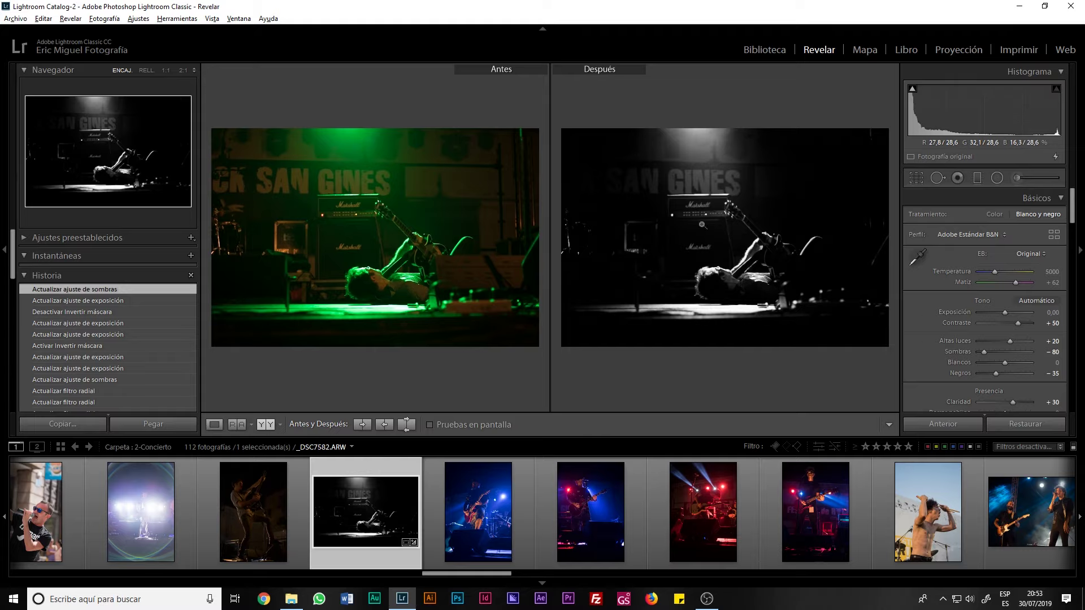
key("y")
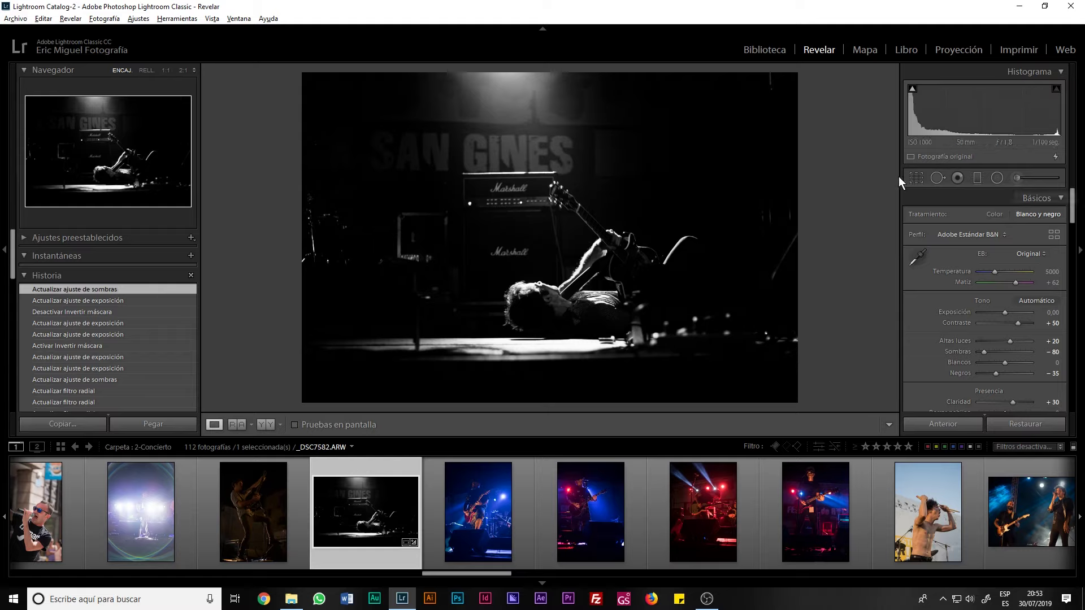
- Start a new mask and reset its Sombras to zero
left_click(1018, 178)
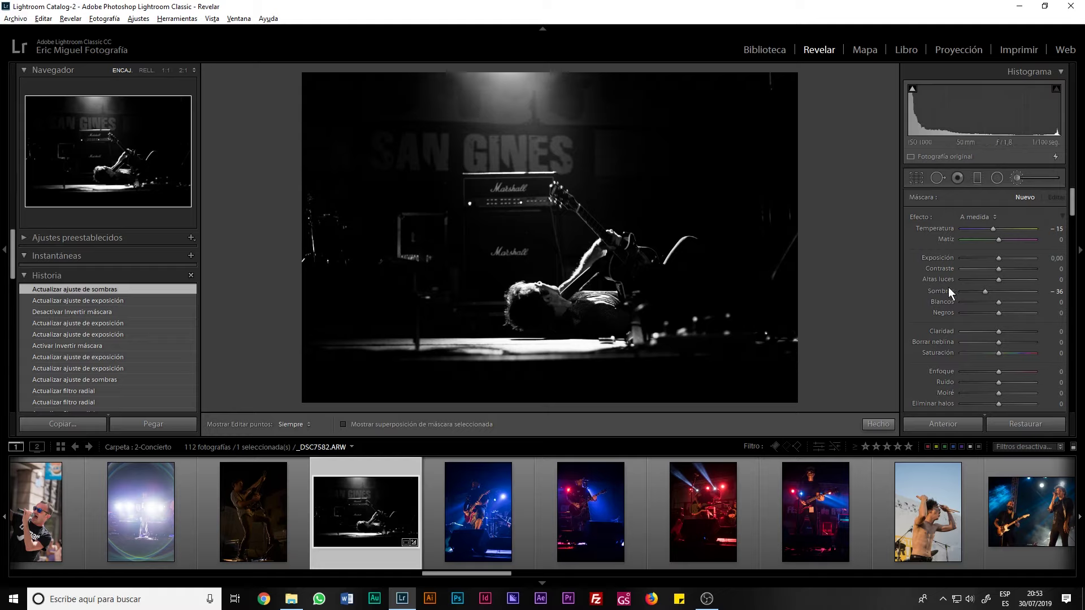
double_click(985, 291)
scroll(940, 317, "down", 1)
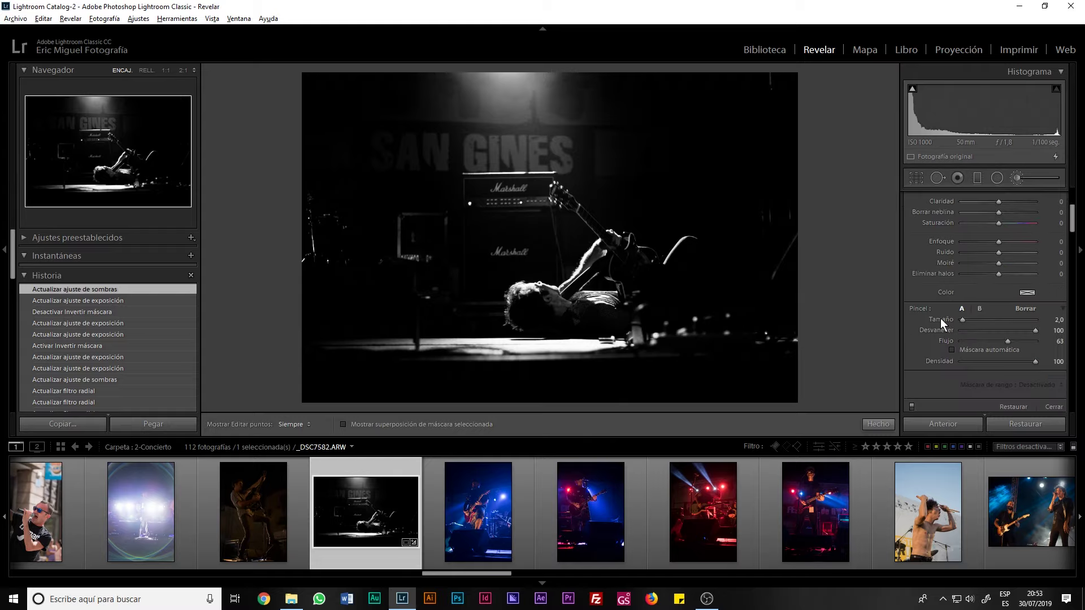
scroll(940, 318, "up", 1)
scroll(938, 330, "down", 1)
scroll(937, 330, "up", 1)
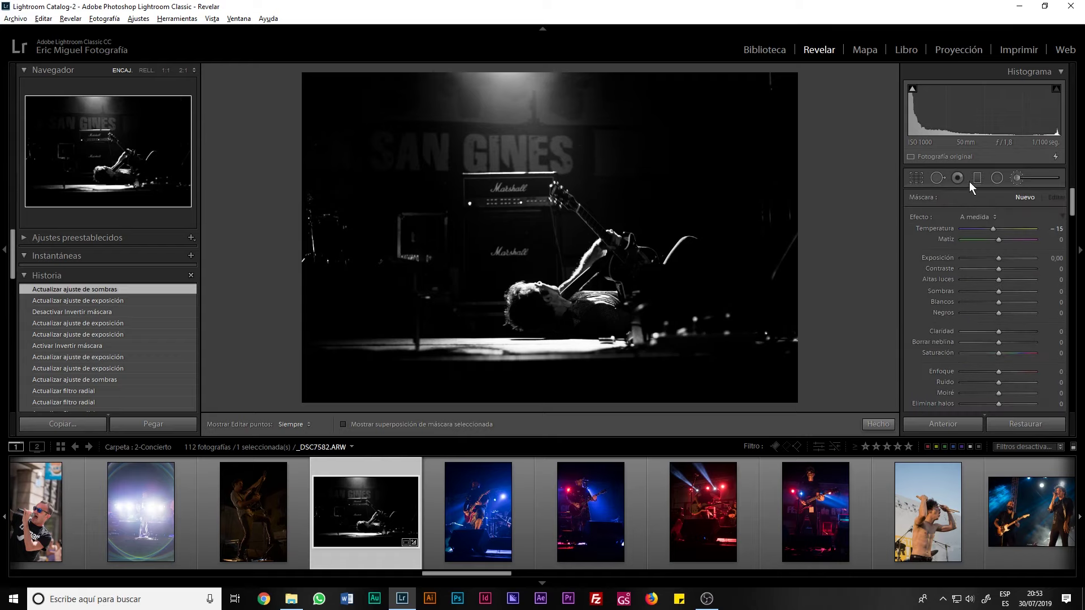
- Select the existing radial filter around the guitarist to review exposure -0,90 and shadows -44
left_click(997, 177)
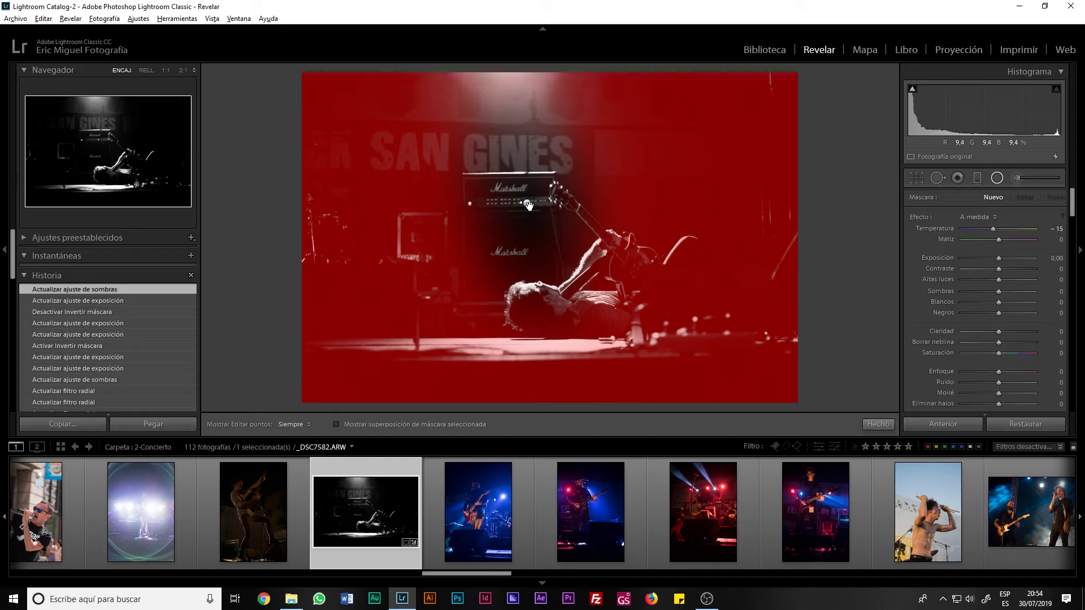
left_click(527, 203)
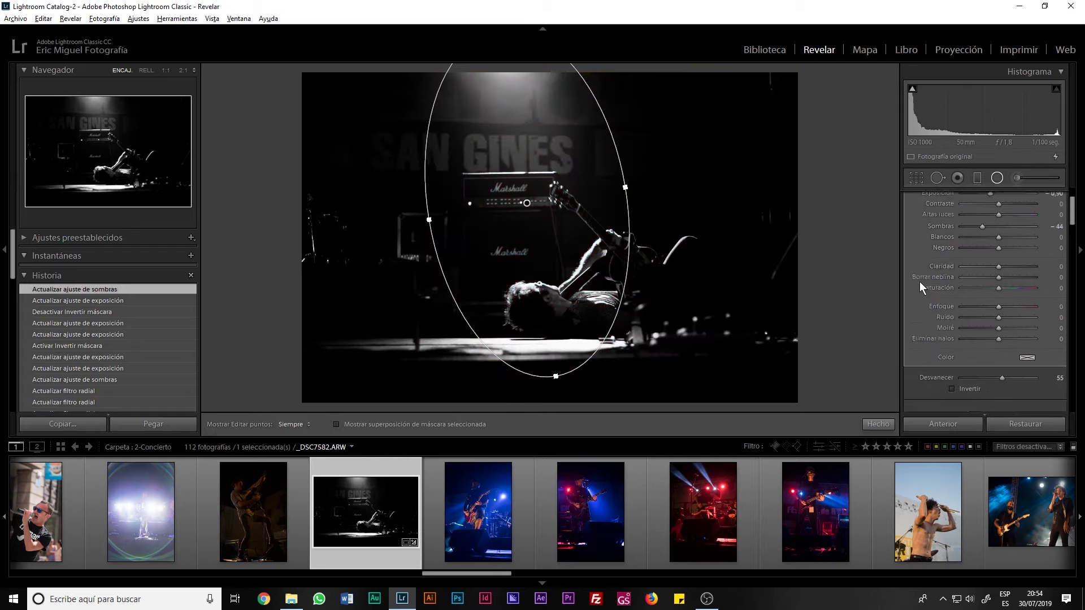
scroll(920, 281, "down", 3)
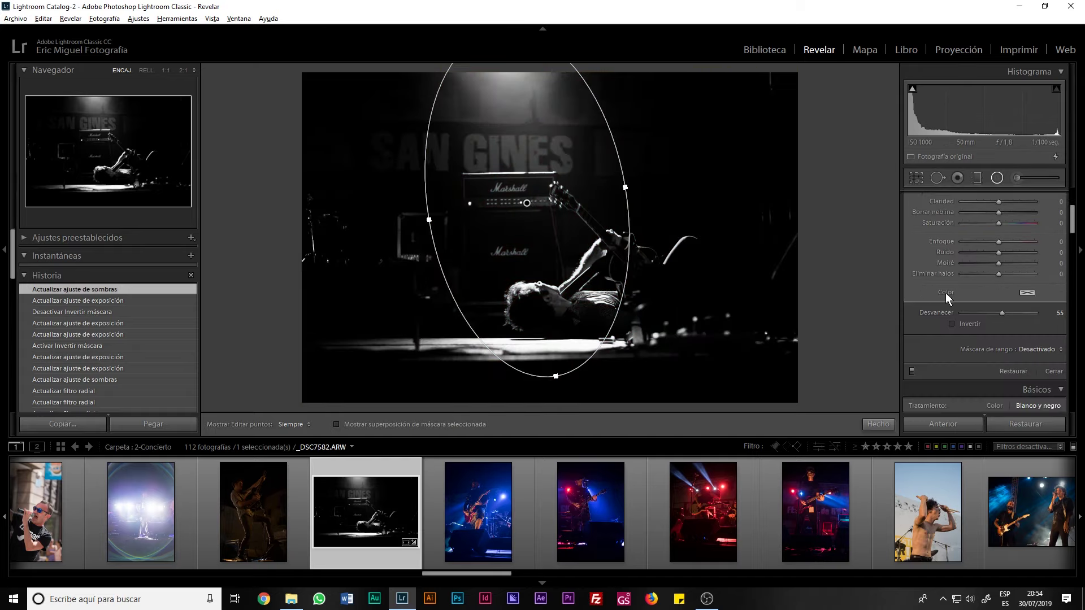
scroll(945, 292, "up", 3)
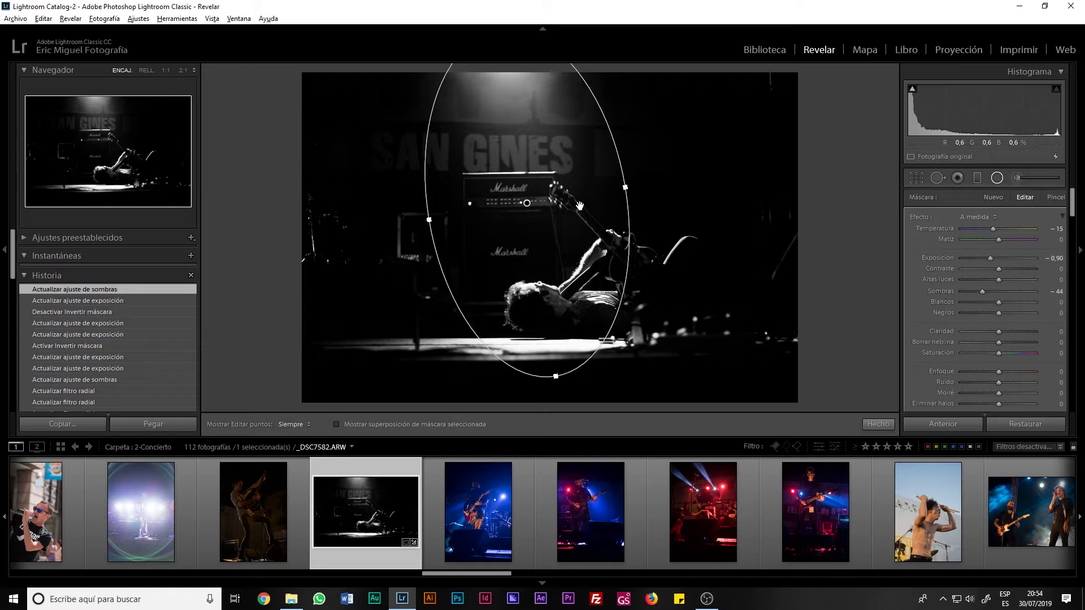
- Close the radial filter, choose the Adjustment Brush, and view the photo at Fill then 1:1
left_click(997, 180)
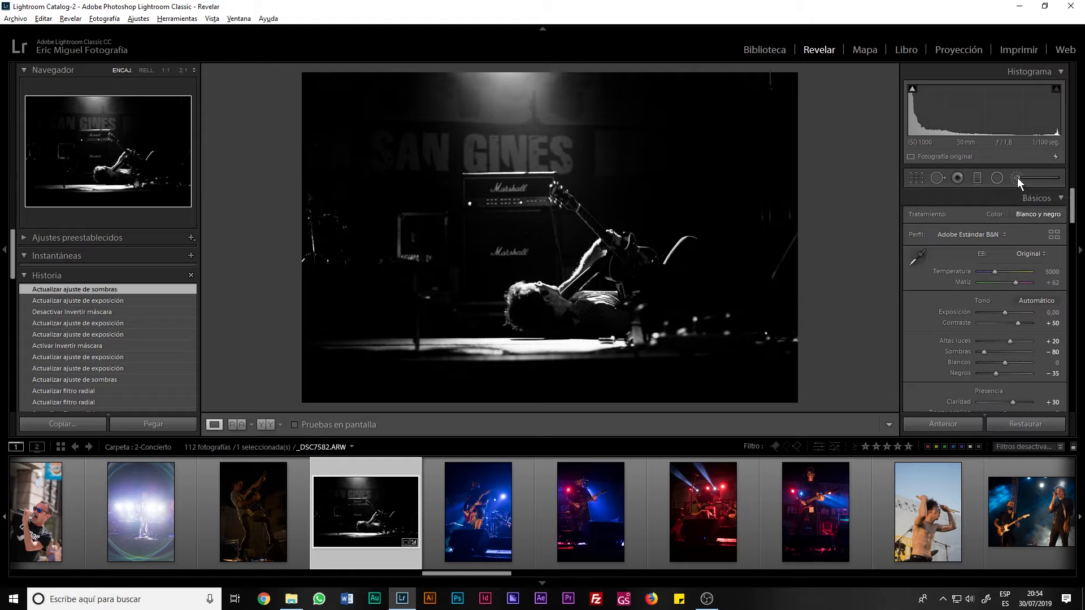
left_click(1016, 181)
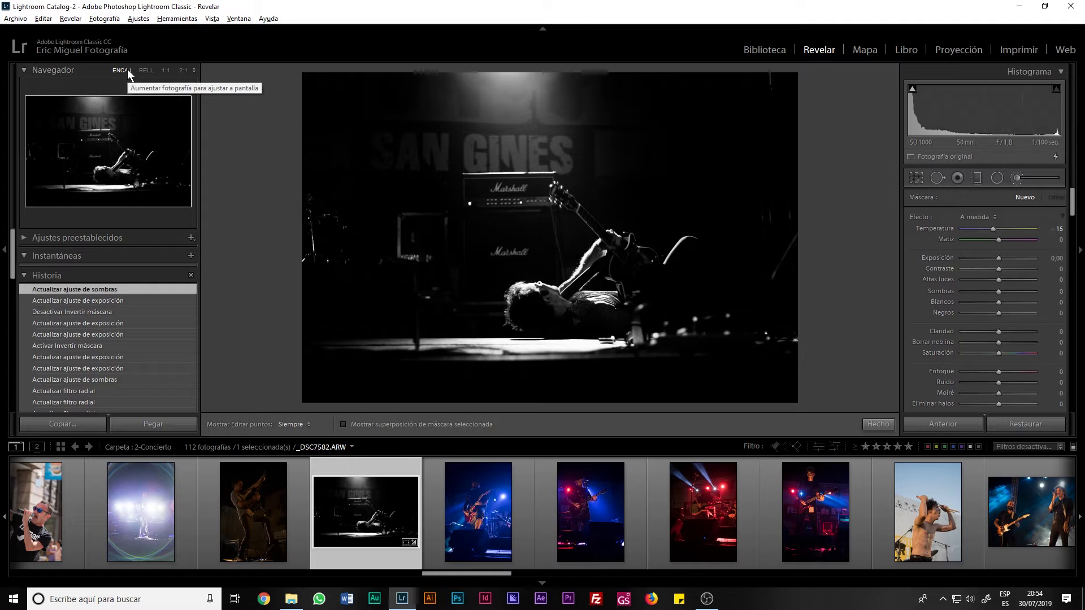
left_click(142, 71)
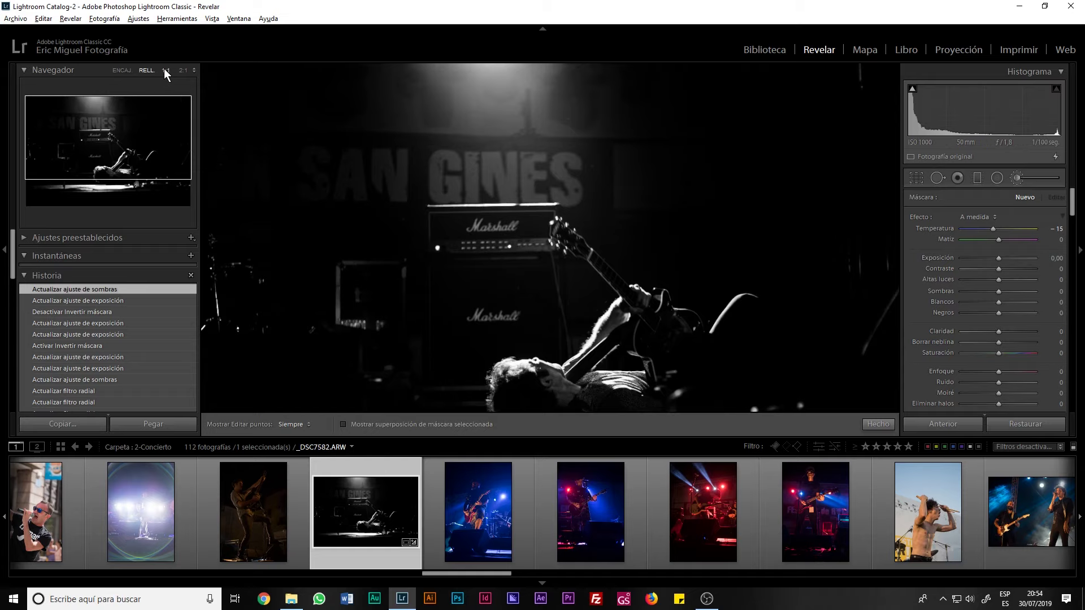
left_click(165, 70)
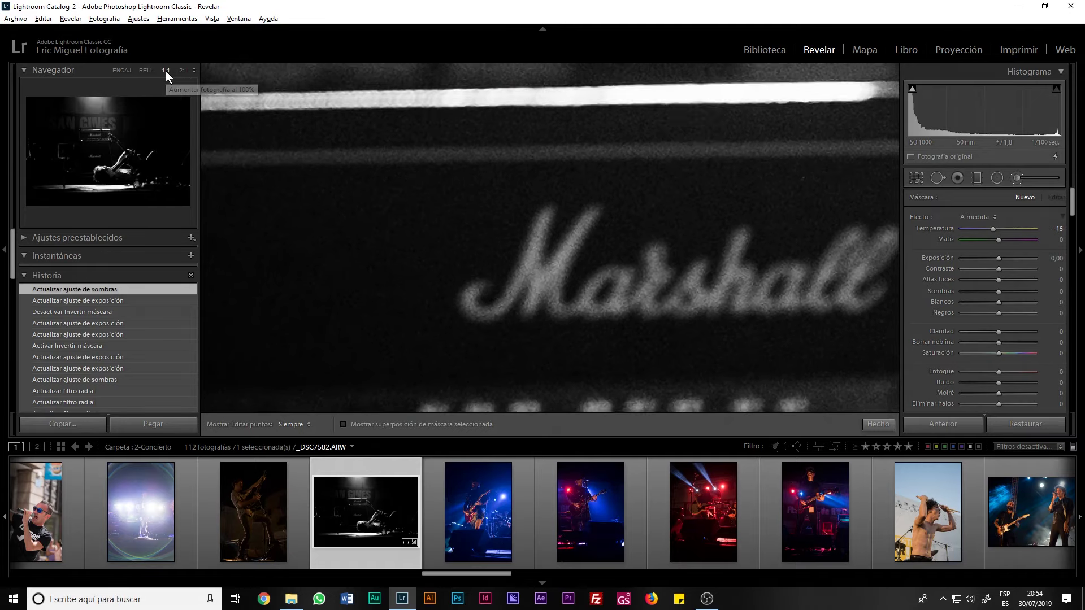
- Zoom the Navigator to 1:3 and frame the guitarist lying on stage
left_click(194, 70)
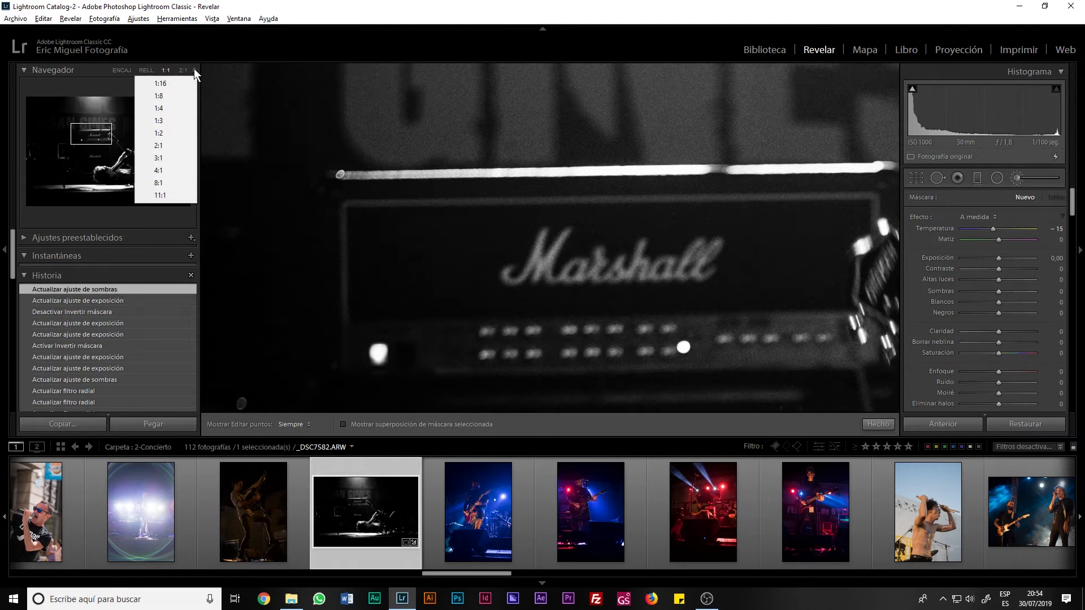
left_click(178, 121)
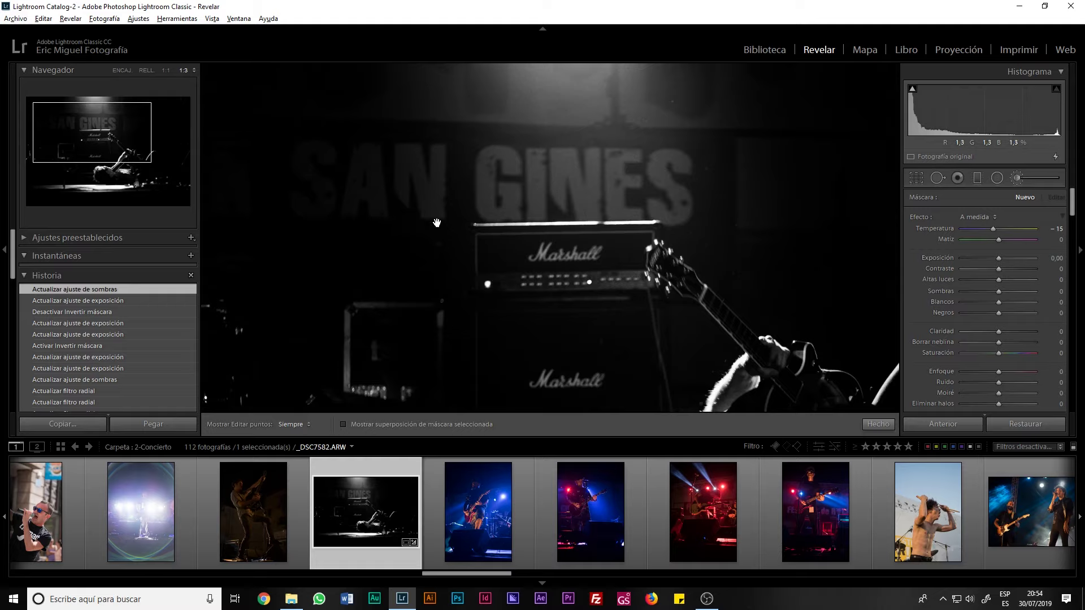
left_click_drag(623, 334, 363, 178)
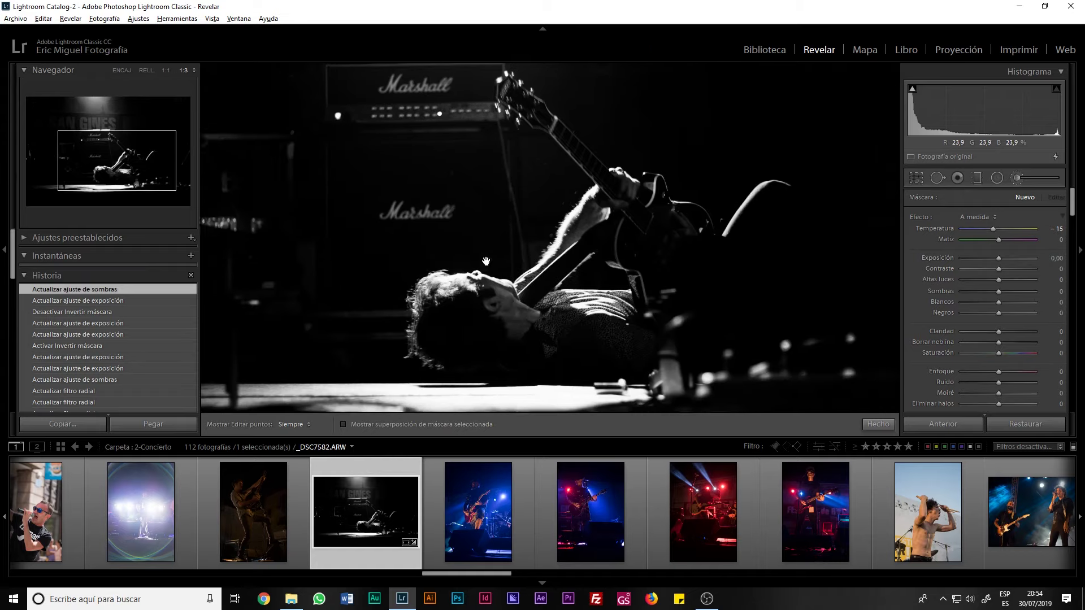
left_click_drag(526, 263, 545, 281)
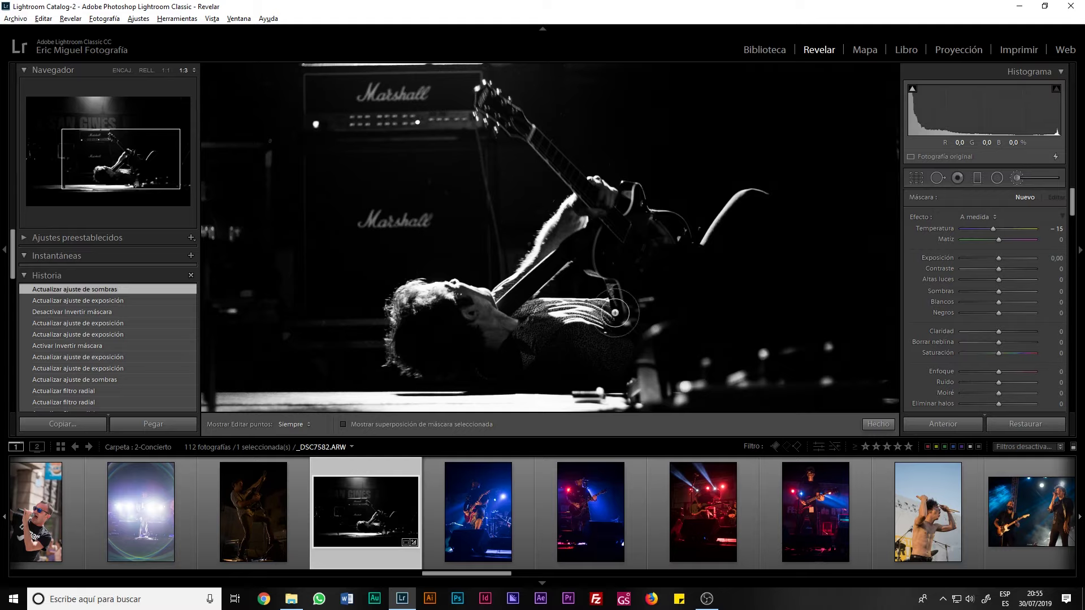
- Shrink the brush, hide edit pins, and paint strokes over the guitarist's chest and hands
scroll(615, 312, "down", 2)
scroll(615, 312, "down", 1)
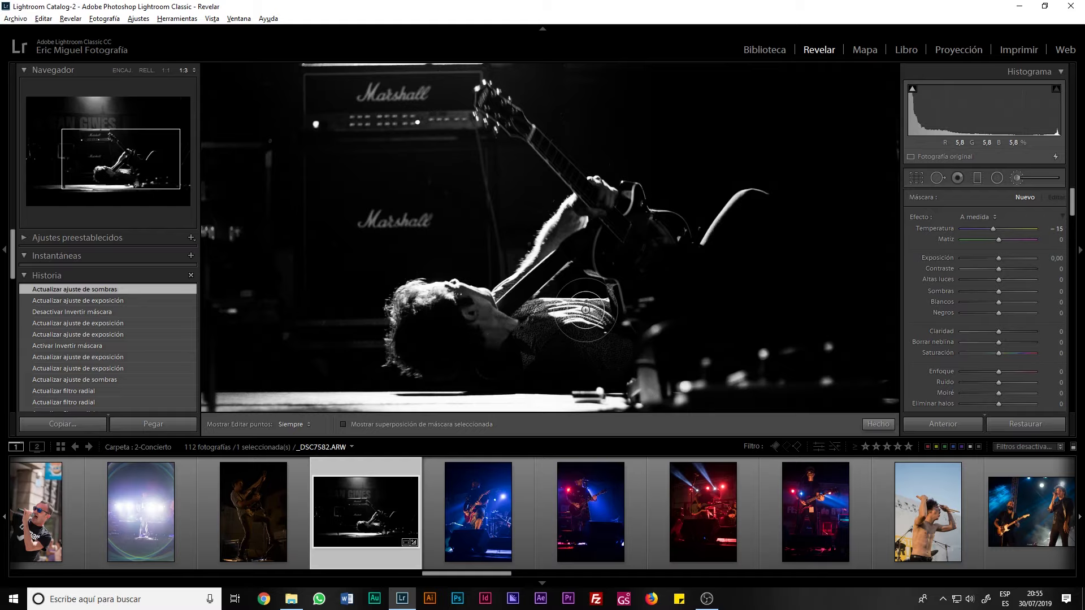
scroll(609, 312, "down", 2)
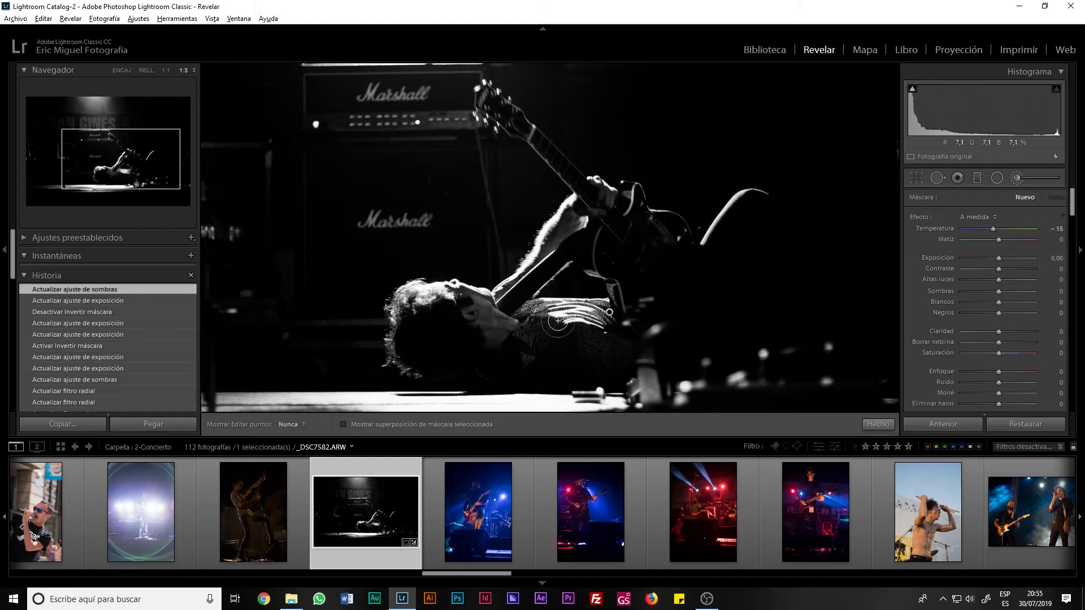
key("h")
left_click_drag(514, 328, 527, 282)
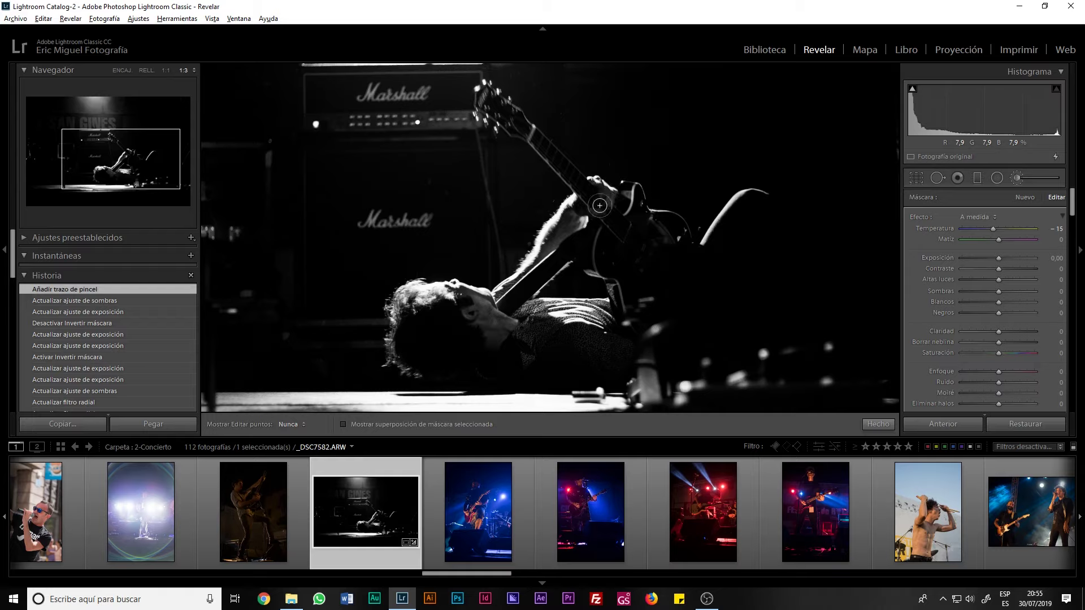
left_click_drag(508, 329, 626, 326)
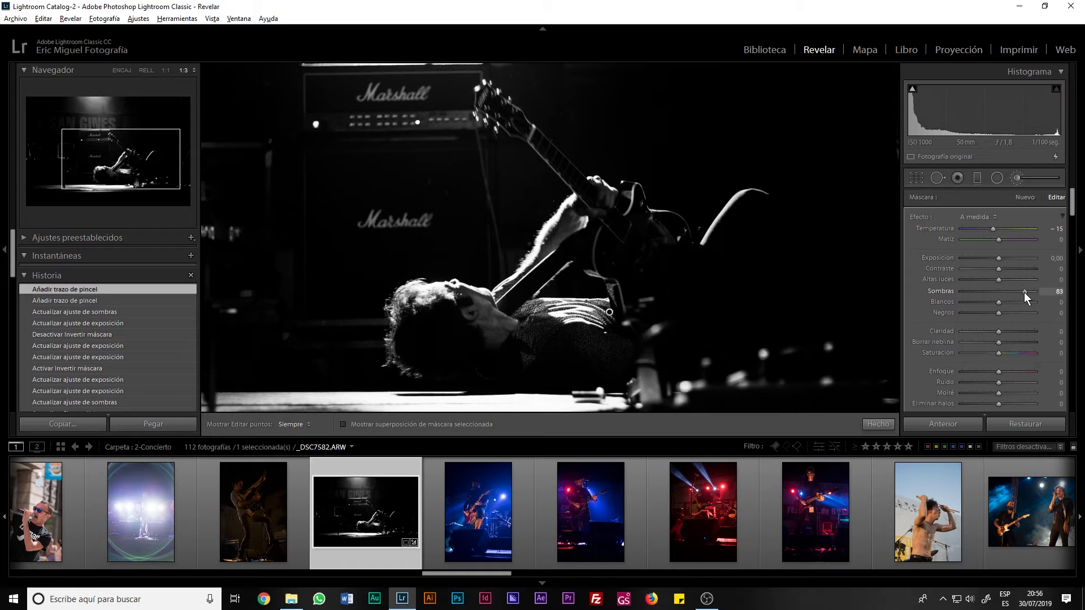
- Try brush shadows and exposure, reset exposure to 0, leaving highlights 35 and shadows 63
left_click_drag(1023, 293, 1032, 292)
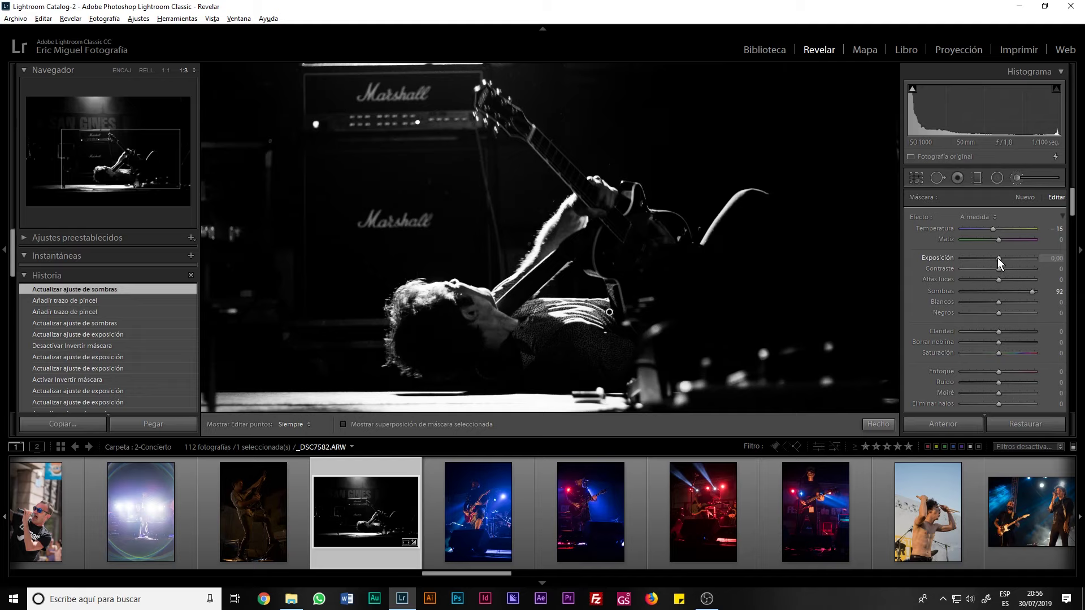
mouse_move(998, 257)
left_mouse_down()
mouse_move(958, 260)
mouse_move(1005, 256)
mouse_move(995, 259)
left_mouse_up()
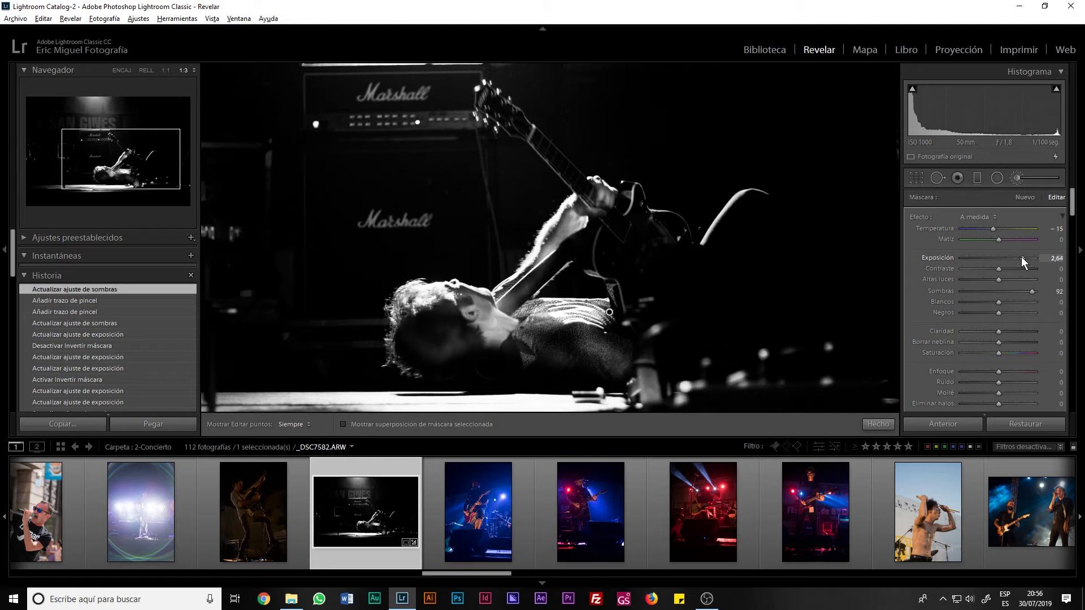
double_click(995, 259)
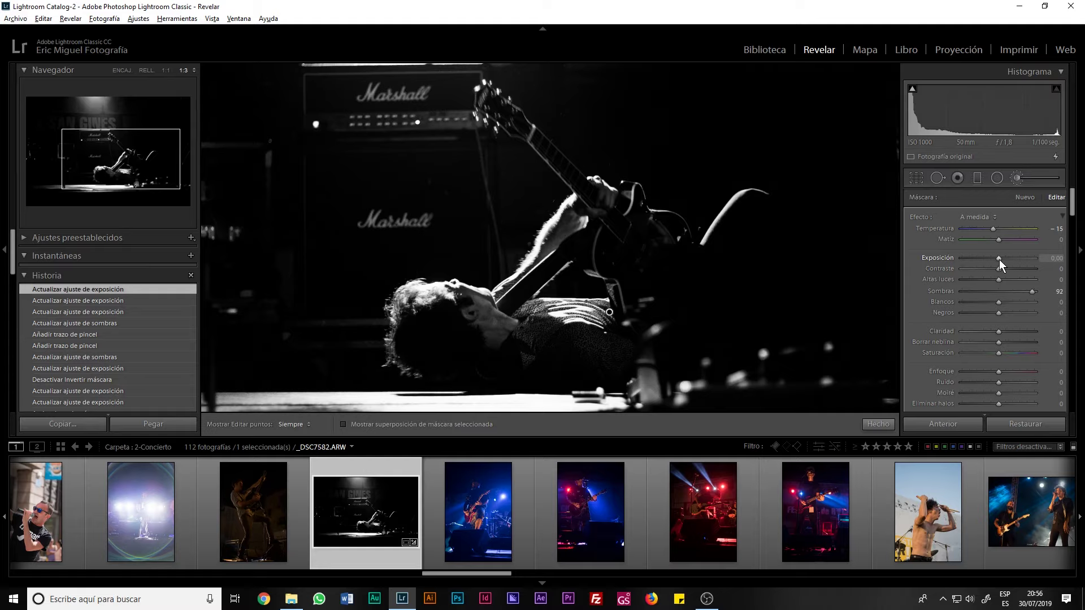
mouse_move(1029, 291)
left_mouse_down()
mouse_move(965, 292)
mouse_move(1016, 292)
mouse_move(1011, 278)
left_mouse_up()
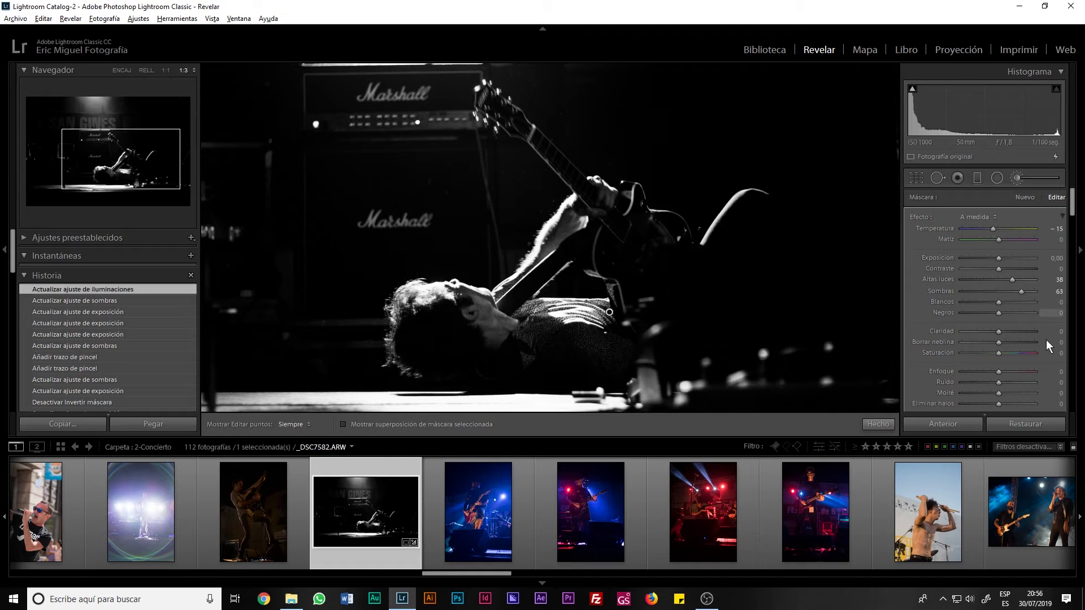
left_click(1015, 177)
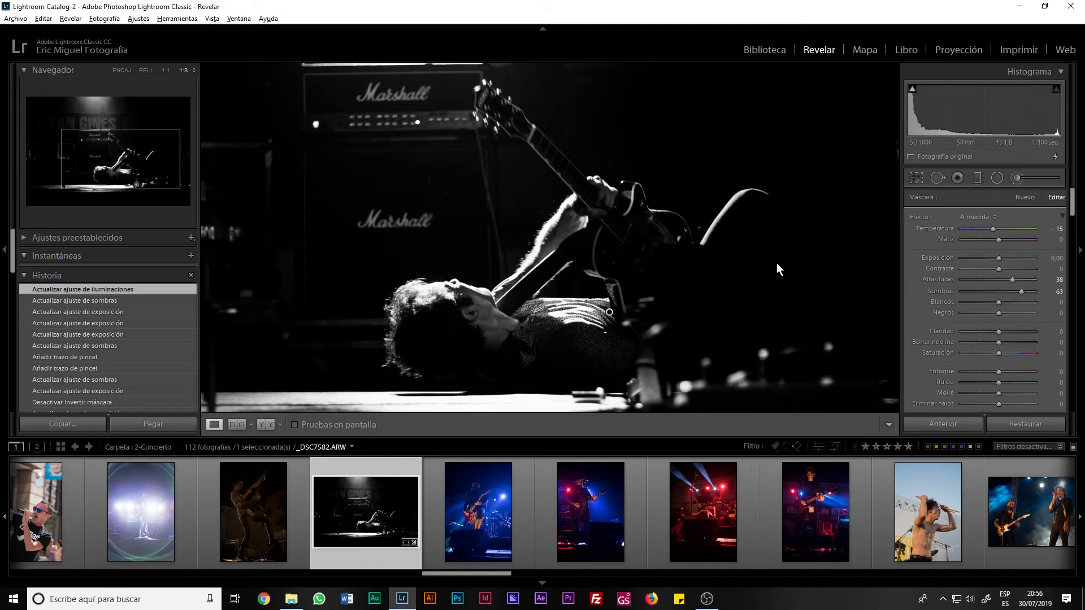
left_click(449, 269)
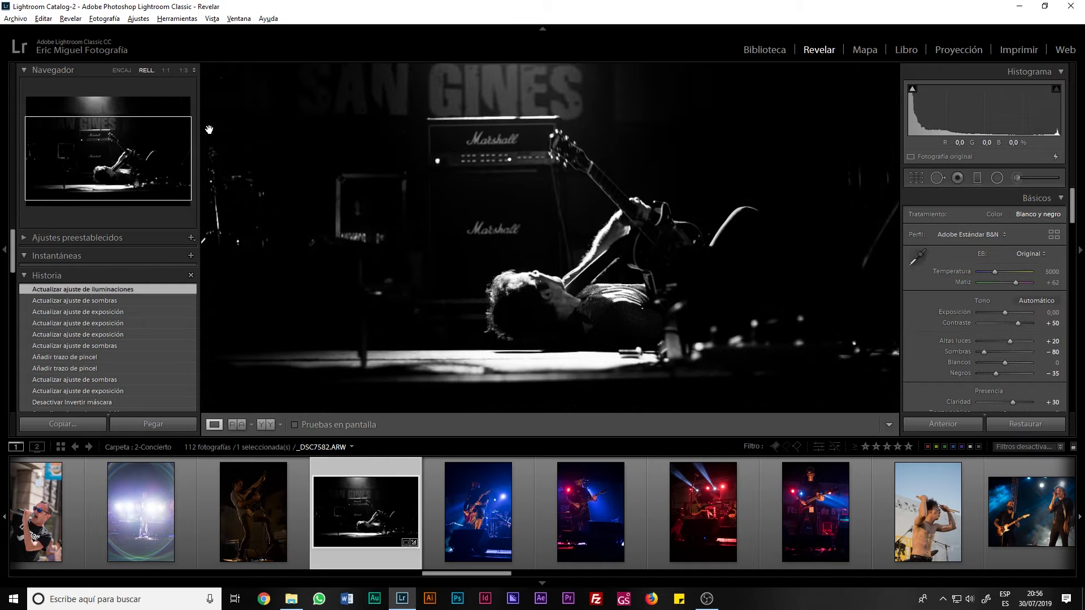
left_click(118, 70)
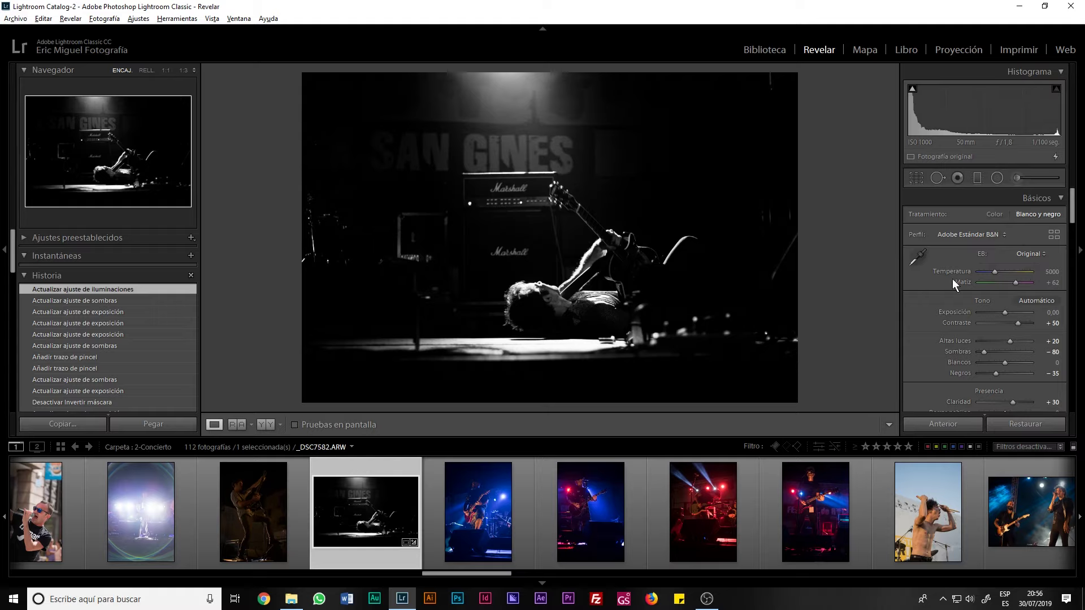
scroll(950, 349, "down", 5)
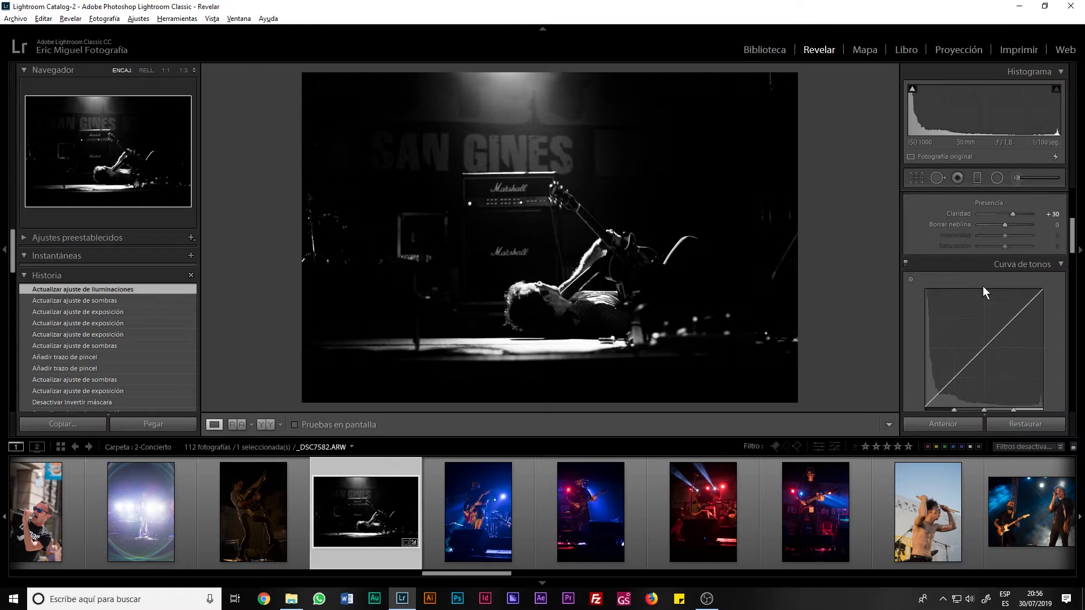
scroll(920, 316, "down", 2)
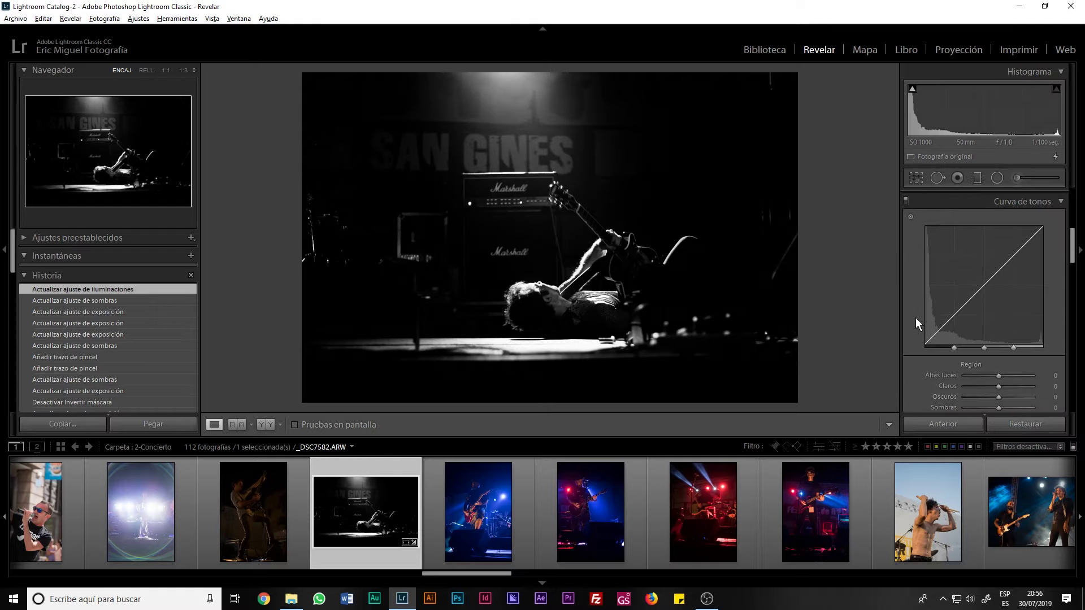
scroll(915, 318, "up", 2)
scroll(916, 317, "up", 5)
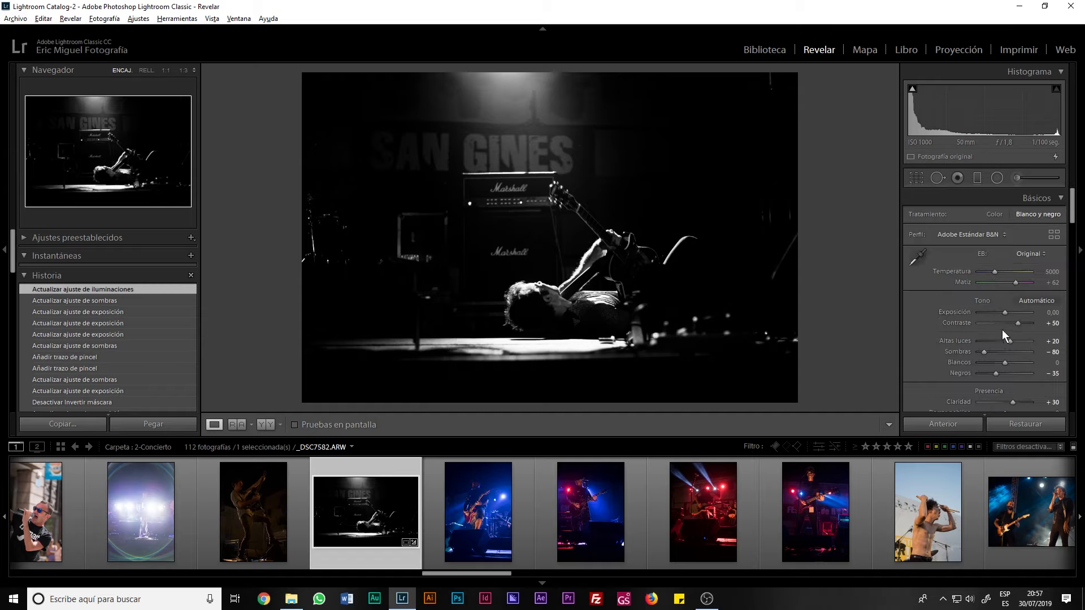
scroll(945, 364, "down", 2)
scroll(945, 364, "down", 3)
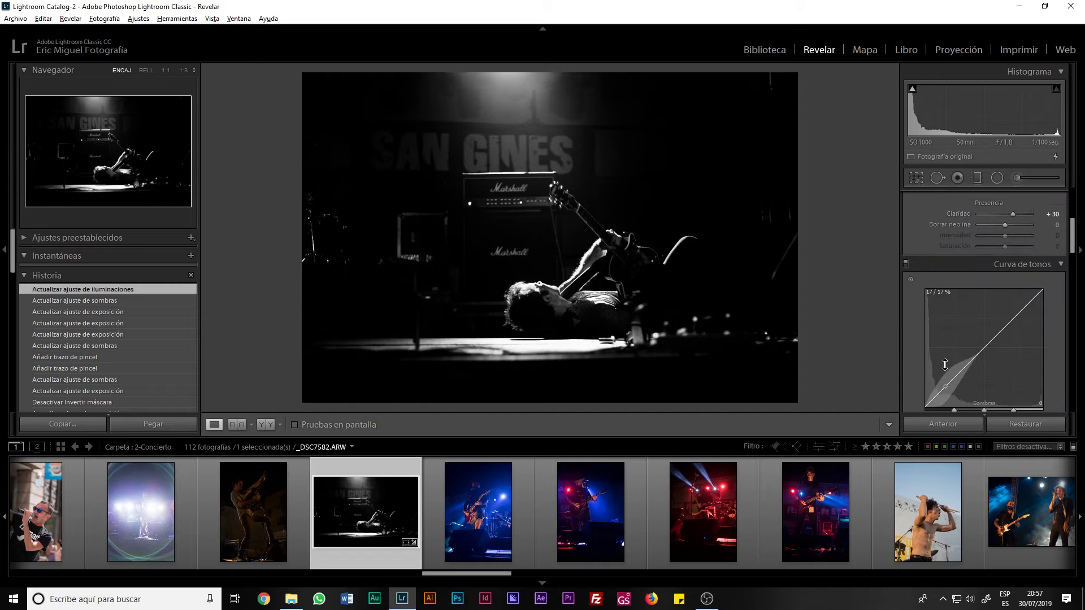
scroll(944, 365, "down", 2)
scroll(924, 354, "down", 1)
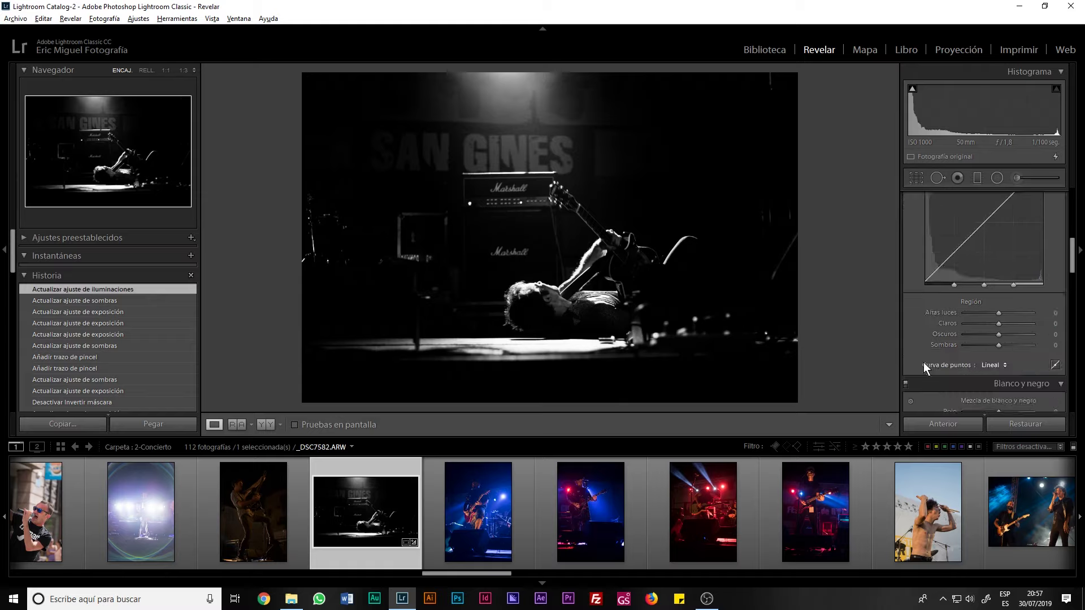
left_click(924, 360)
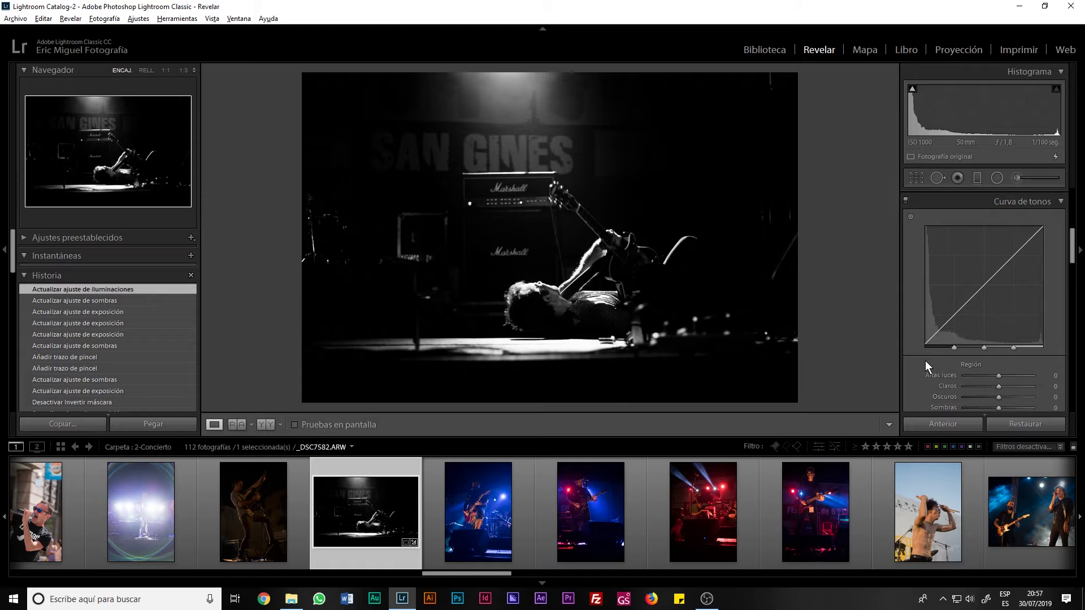
scroll(926, 363, "up", 1)
scroll(924, 361, "down", 1)
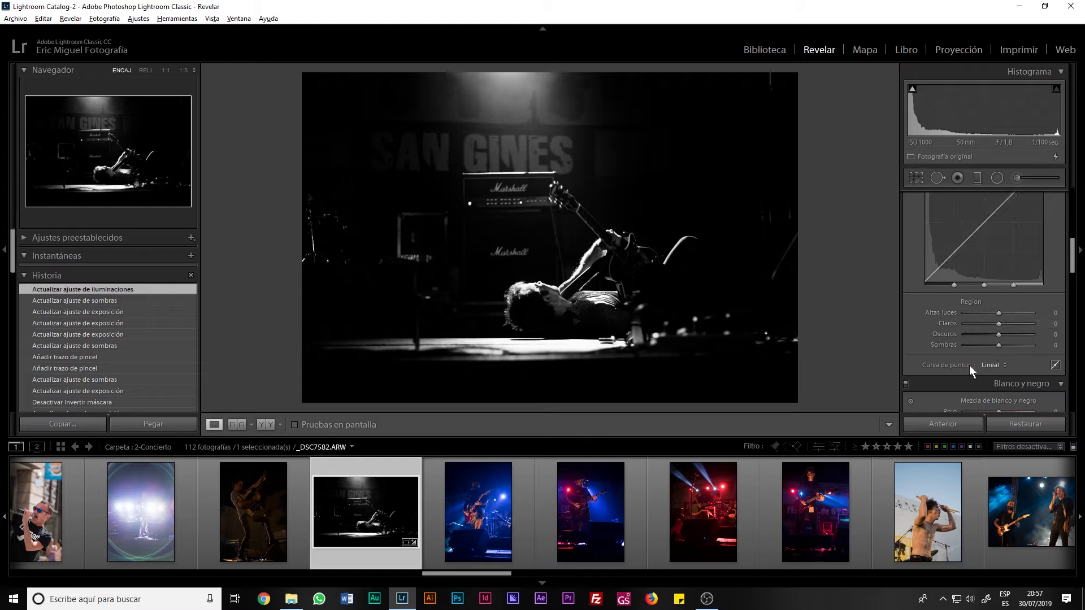
- Try the Medium Contrast and Strong Contrast point curves, then return to Linear
left_click(996, 366)
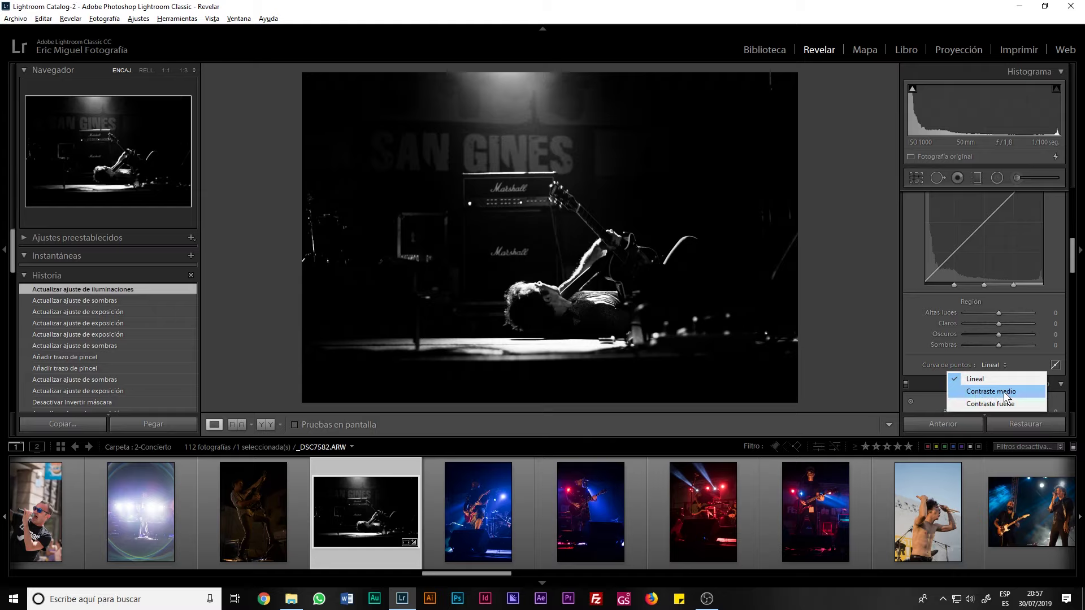
left_click(1001, 394)
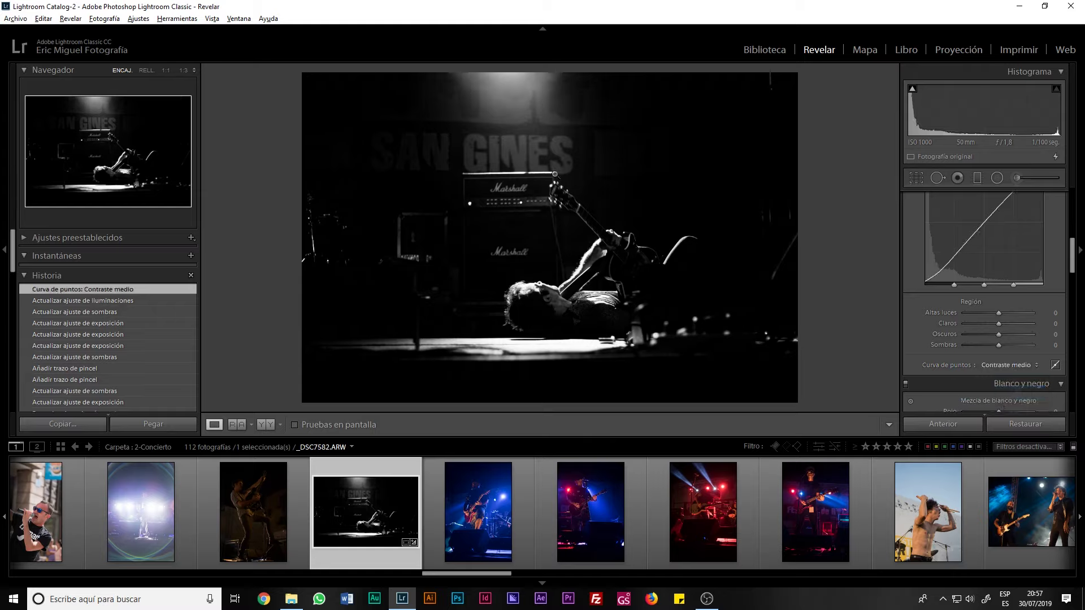
left_click(1005, 365)
left_click(1002, 405)
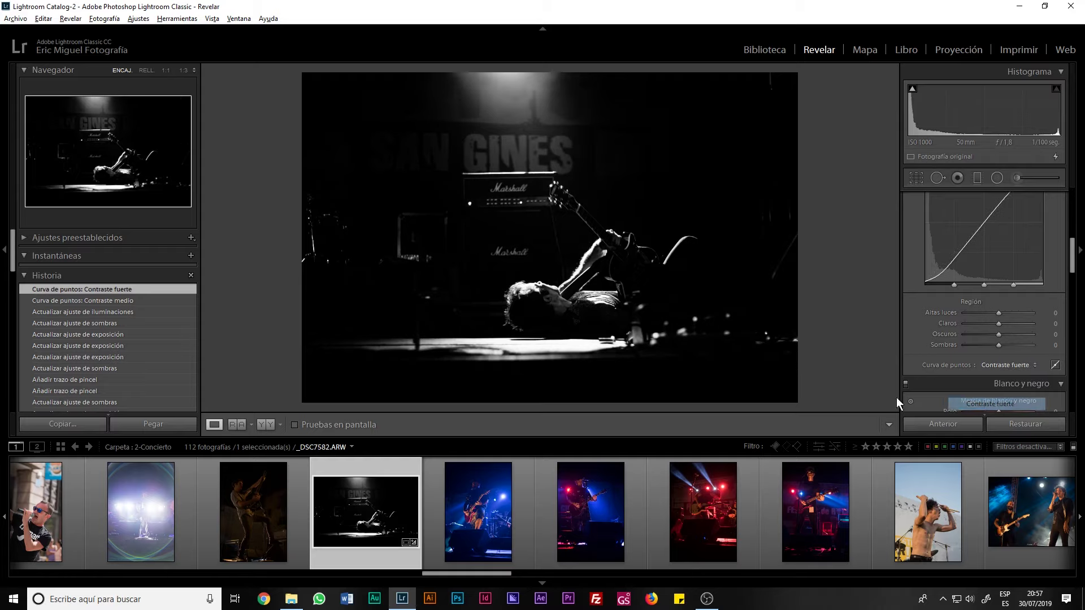
left_click(1001, 364)
left_click(974, 381)
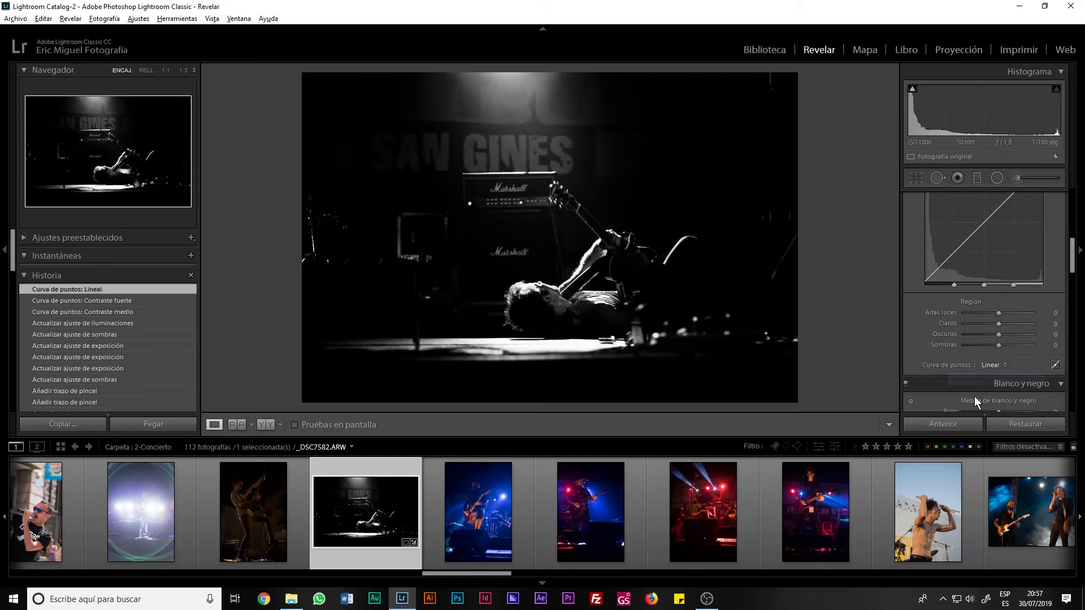
- Test the tone curve Highlights and Shadows regions, then reset them to 0
scroll(923, 368, "up", 2)
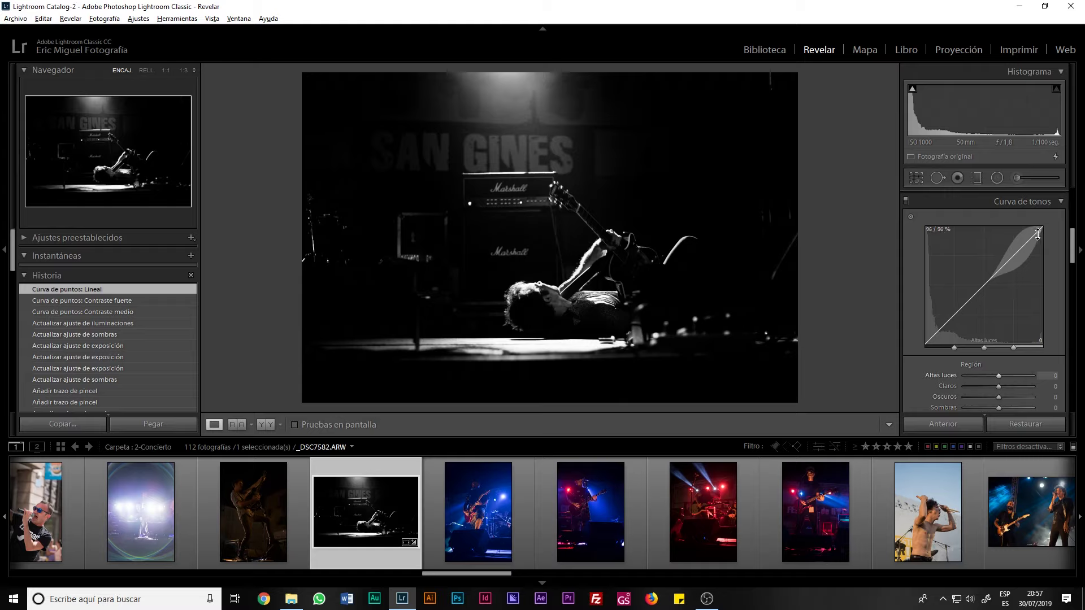
left_click_drag(1039, 229, 1041, 234)
double_click(1040, 232)
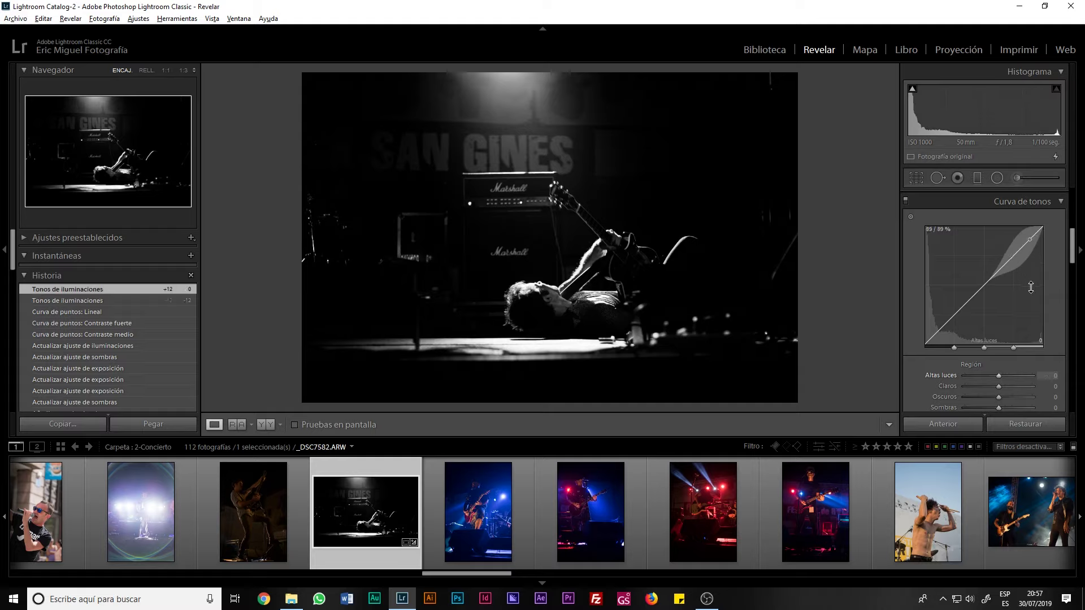
left_click_drag(940, 331, 940, 342)
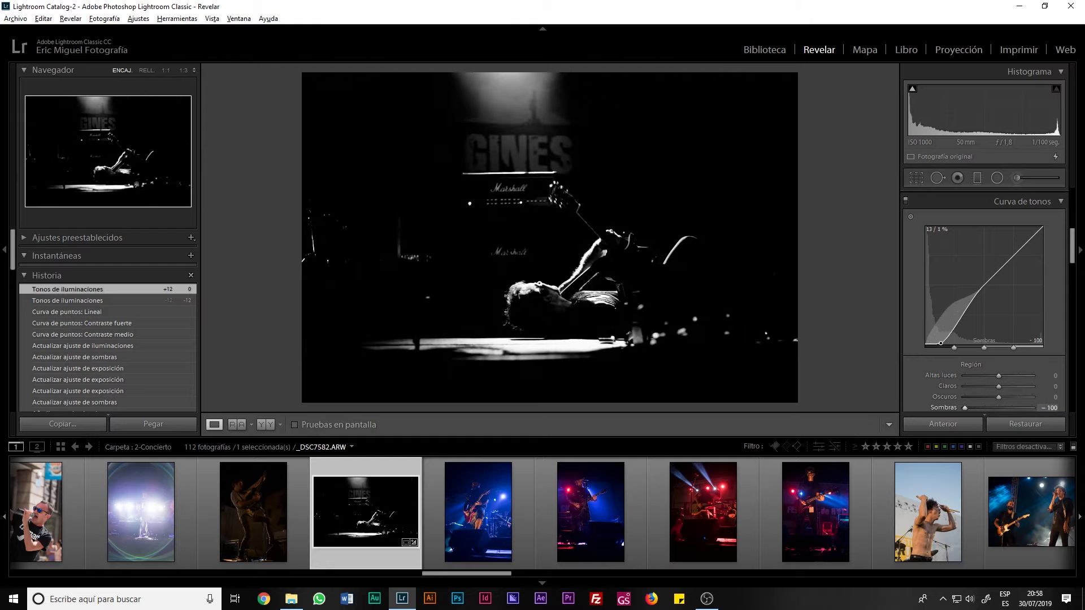
mouse_move(940, 343)
left_mouse_down()
mouse_move(940, 320)
mouse_move(940, 343)
mouse_move(940, 333)
left_mouse_up()
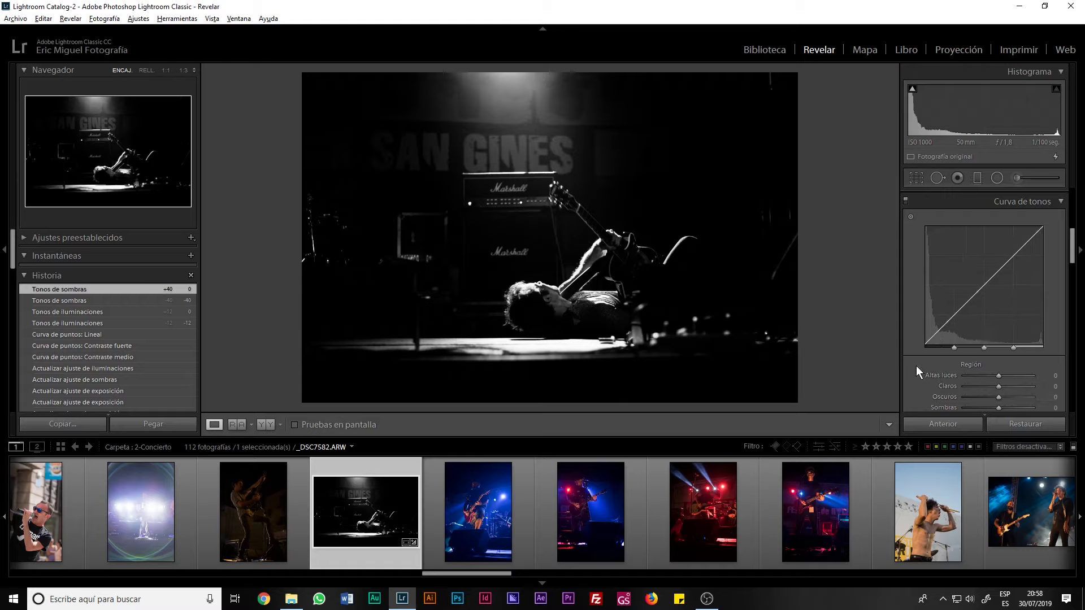
scroll(916, 366, "up", 5)
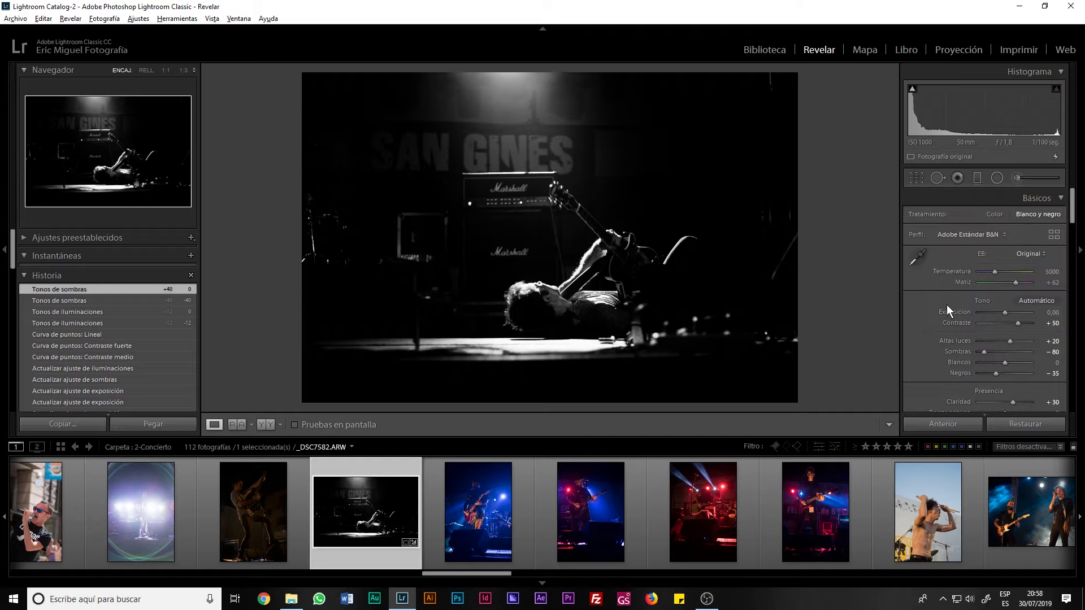
scroll(947, 304, "down", 5)
scroll(946, 304, "down", 5)
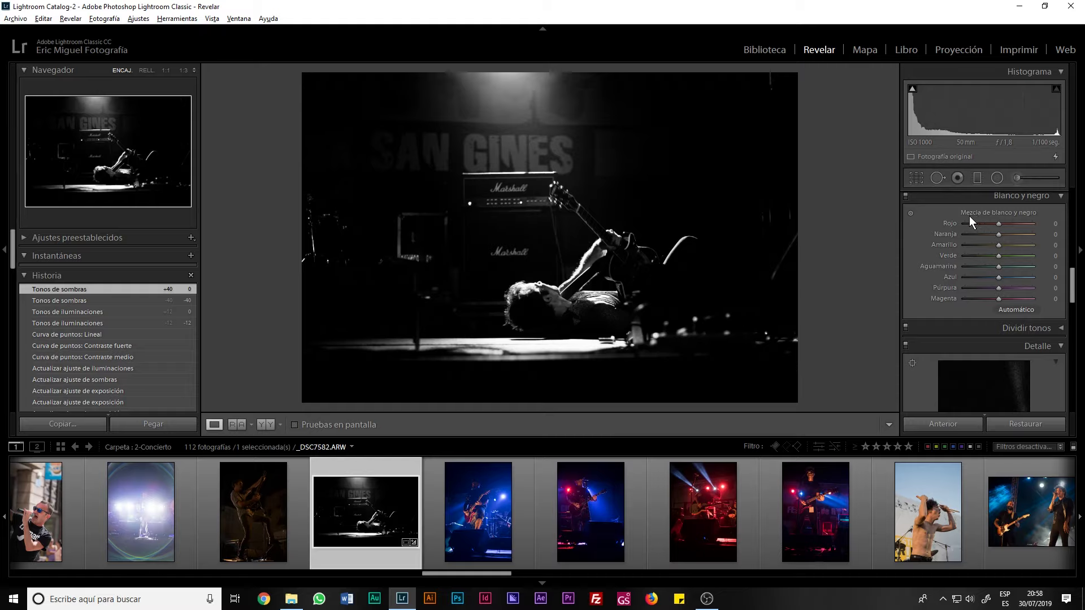
scroll(917, 249, "up", 2)
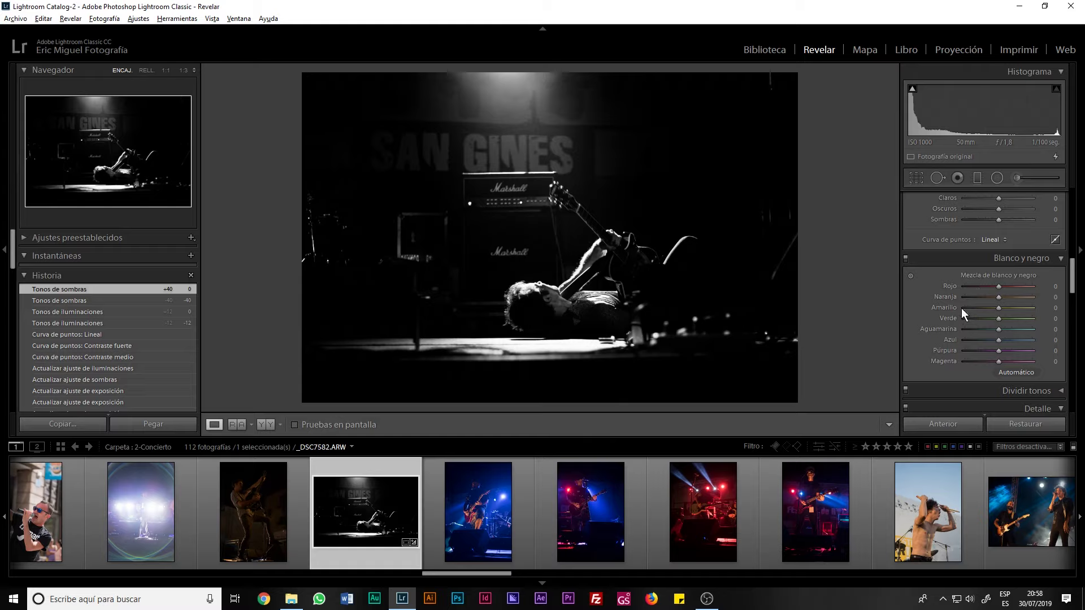
scroll(931, 315, "up", 5)
scroll(928, 310, "up", 5)
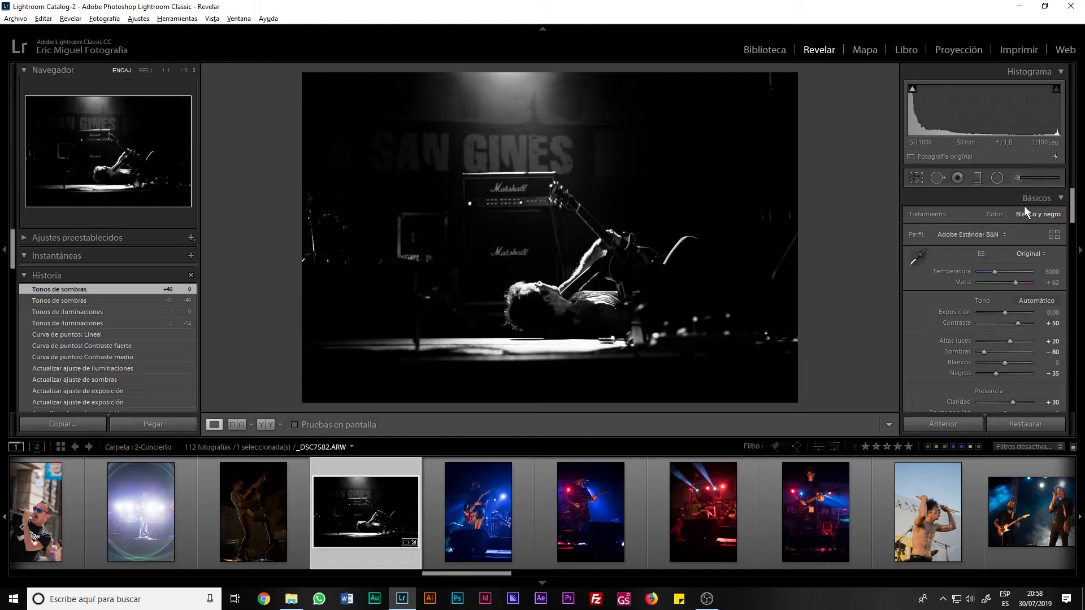
- Compare the green-lit Color treatment, then switch back to Black & White
left_click(992, 215)
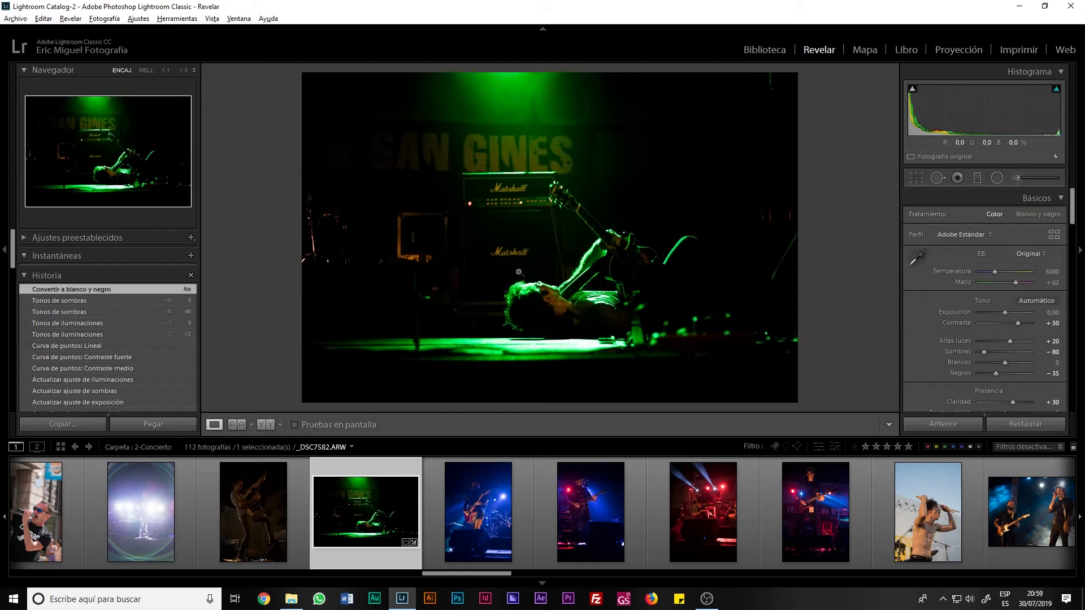
left_click(1024, 215)
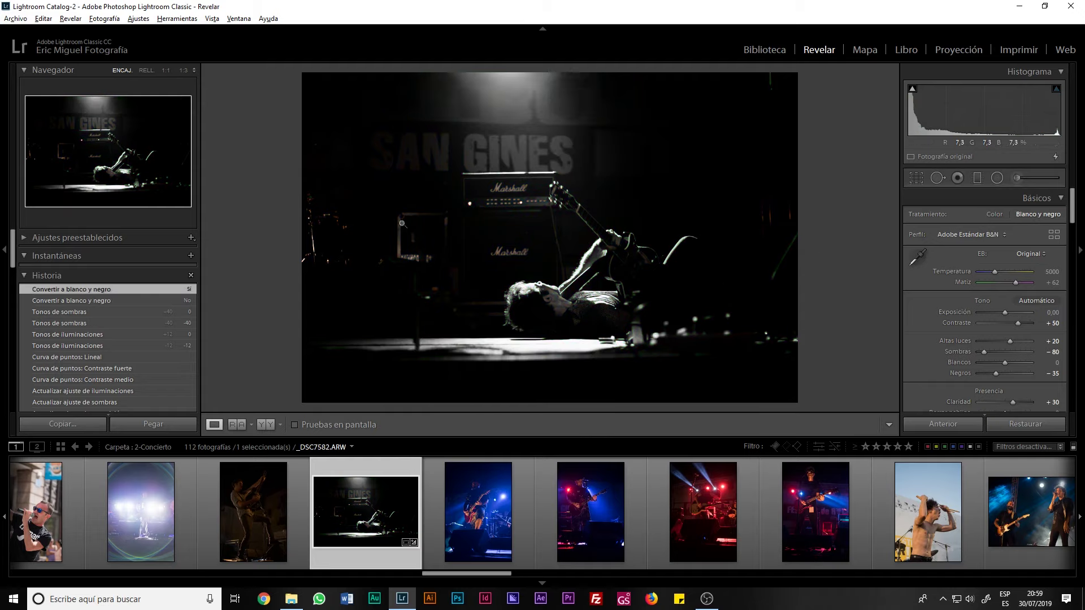
scroll(937, 343, "down", 5)
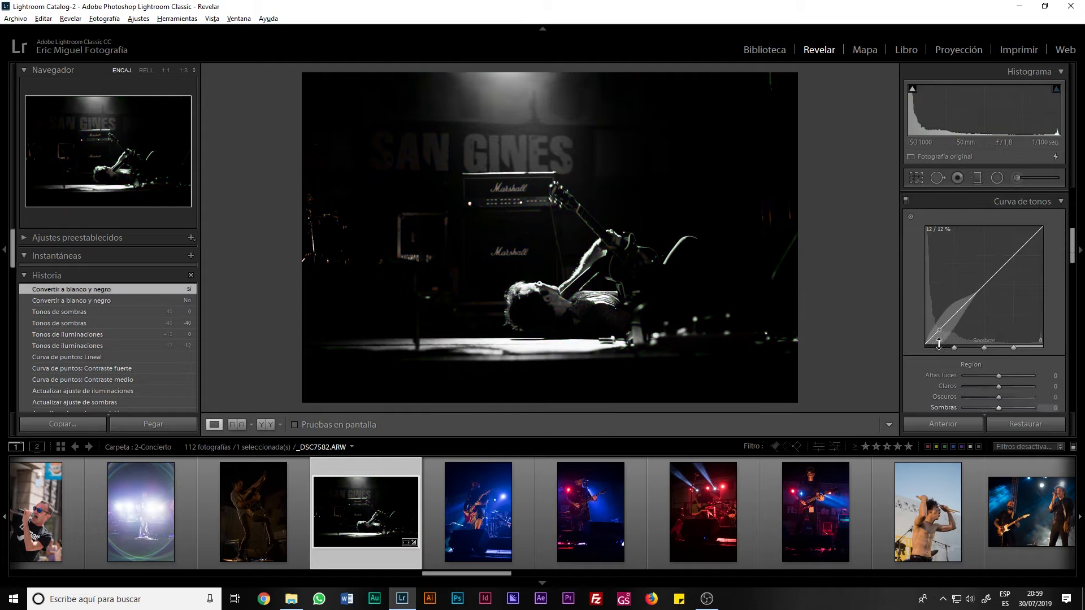
scroll(938, 344, "down", 5)
scroll(937, 344, "down", 3)
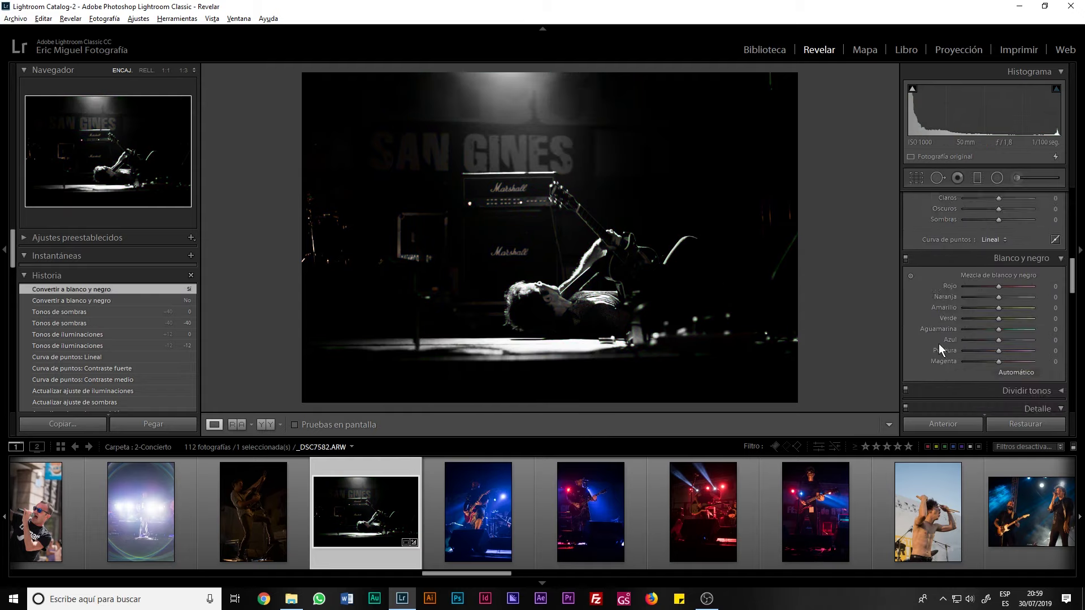
- Test darkening Green in the B&W mix, then reset Green to 0
left_click_drag(998, 318, 999, 321)
double_click(994, 321)
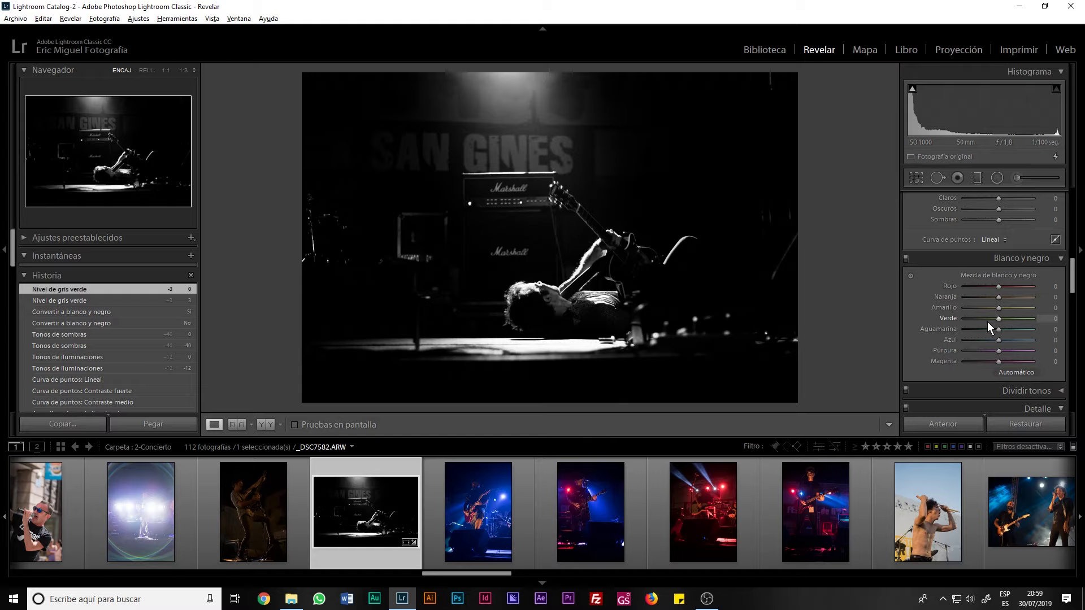
double_click(987, 321)
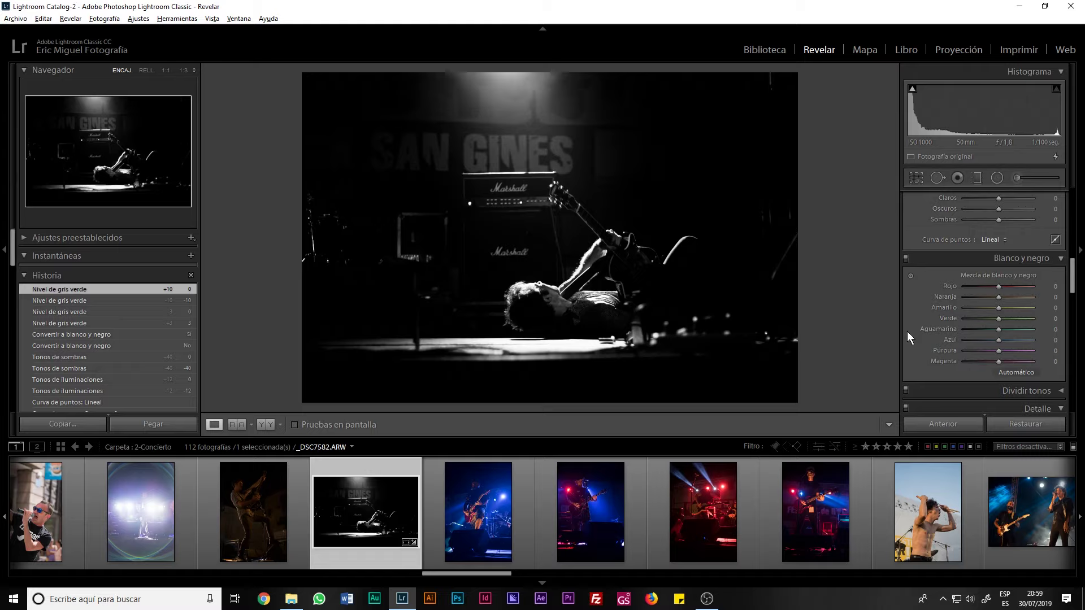
scroll(907, 332, "down", 3)
- Centre the Detail preview on the guitarist's face with the target tool
scroll(907, 333, "down", 2)
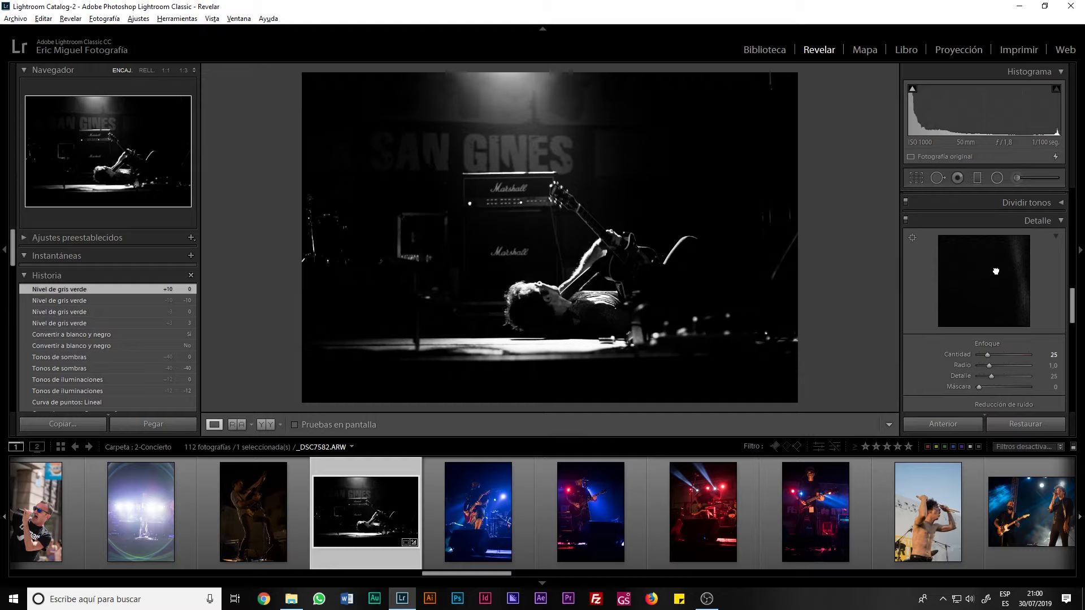
left_click(912, 238)
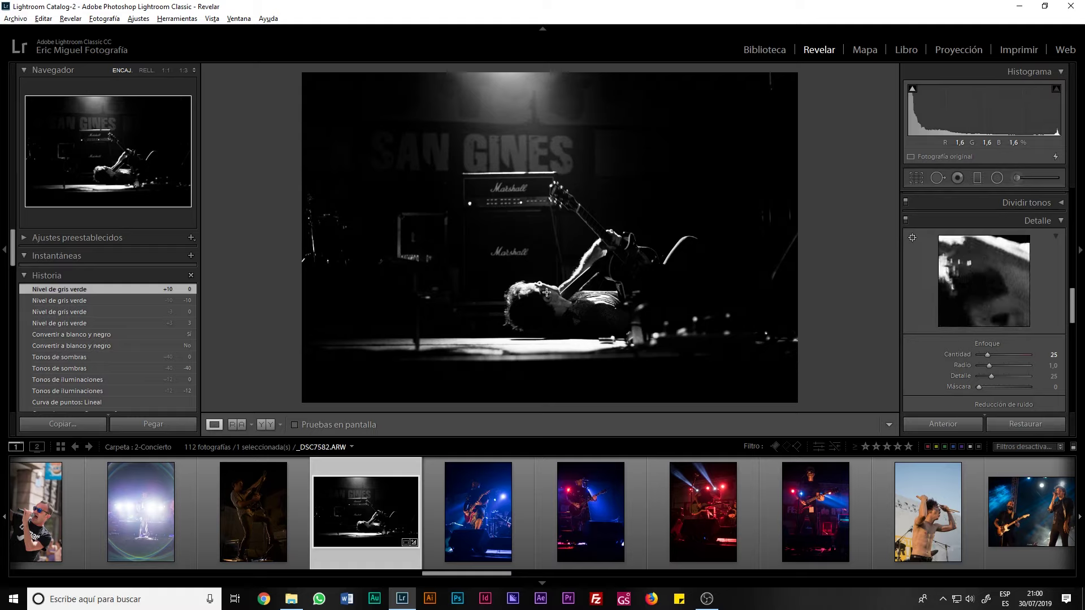
left_click(546, 292)
left_click(912, 238)
- Test sharpening Amount up to 113, then bring it back to 0
left_click_drag(987, 356, 968, 354)
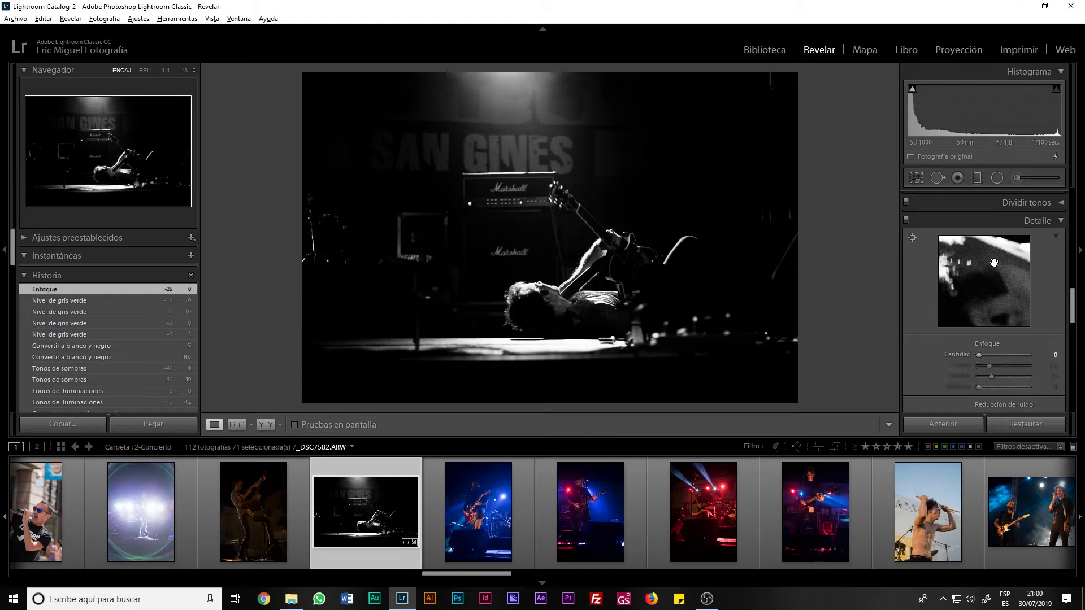
left_click_drag(979, 355, 1008, 356)
left_click_drag(1018, 355, 966, 357)
left_click(965, 357)
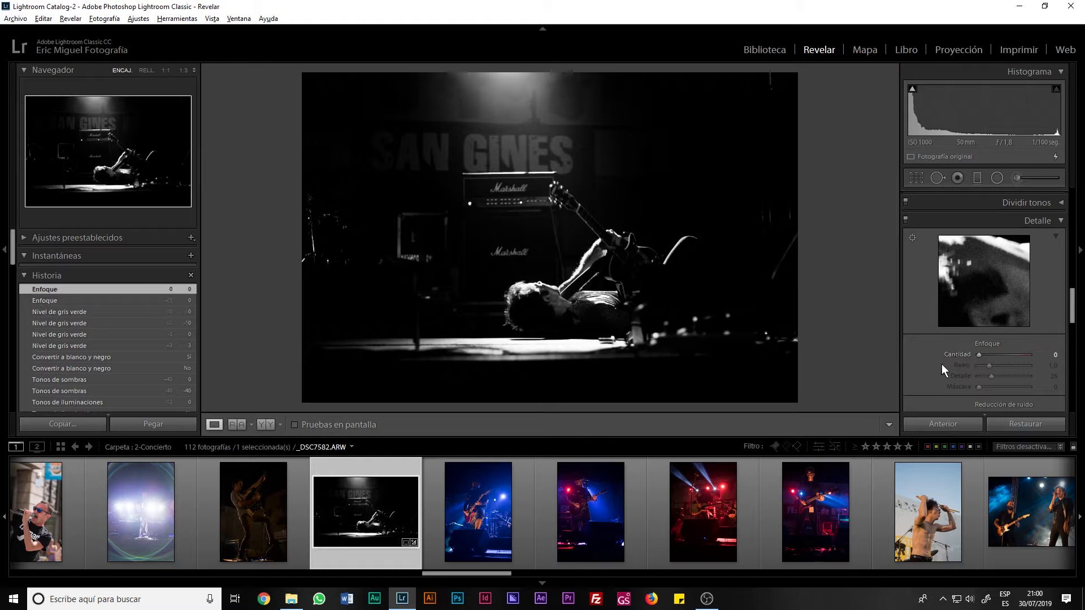
left_click_drag(979, 355, 971, 355)
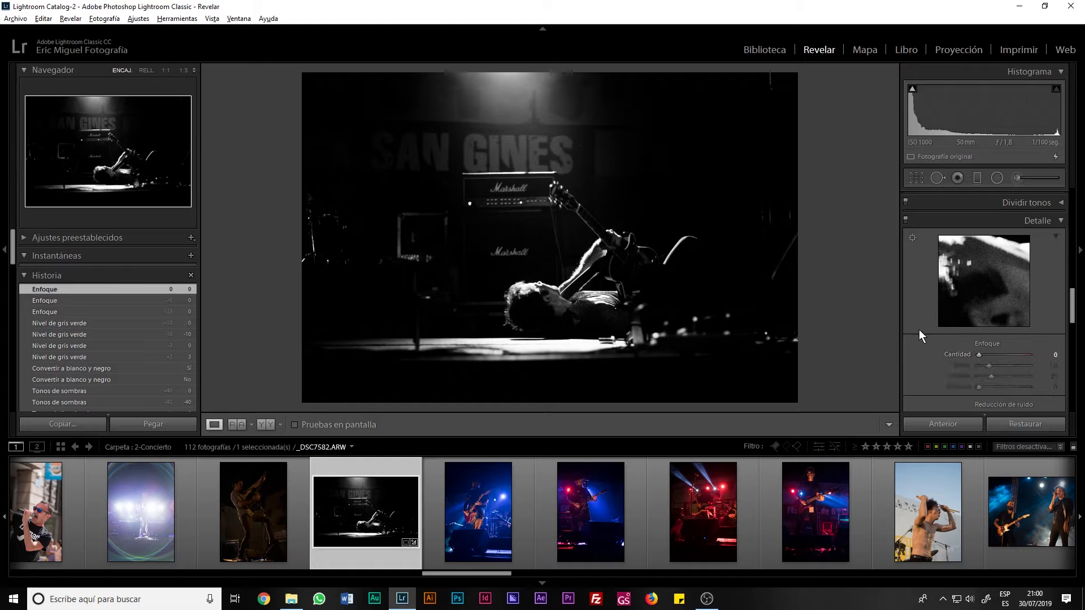
- Test Luminance noise reduction at 20, then reset it to 0
scroll(919, 330, "down", 2)
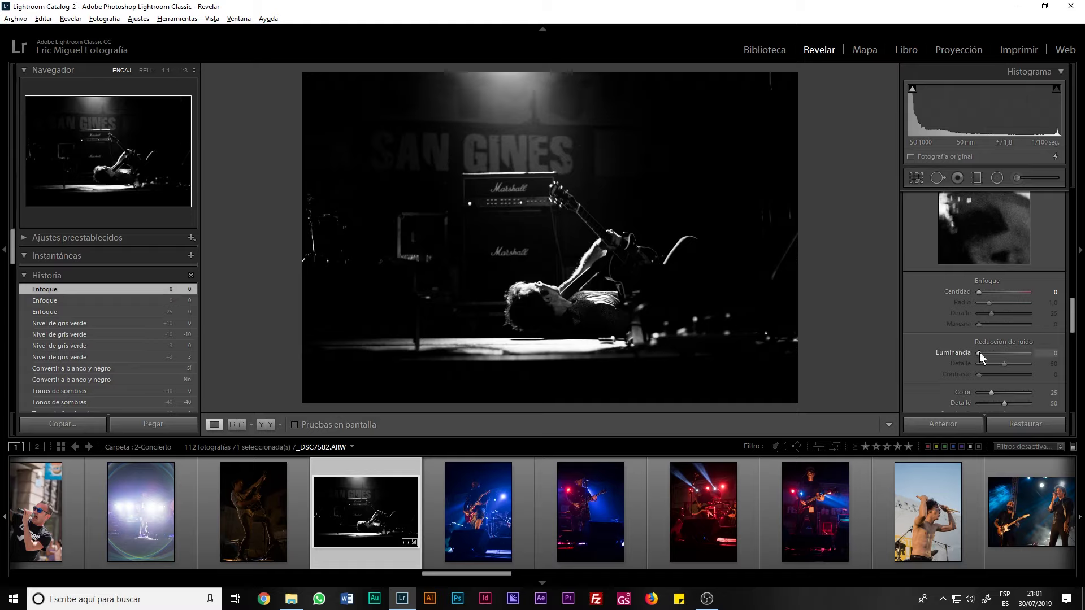
left_click_drag(978, 352, 980, 355)
mouse_move(1000, 215)
left_mouse_down()
mouse_move(1006, 245)
mouse_move(988, 233)
left_mouse_up()
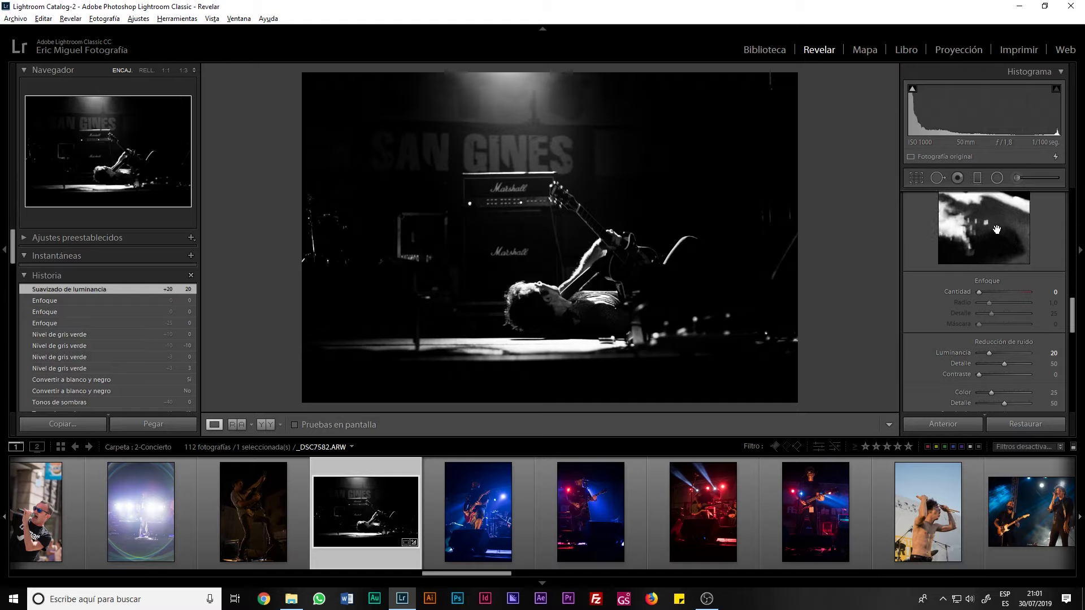
double_click(988, 352)
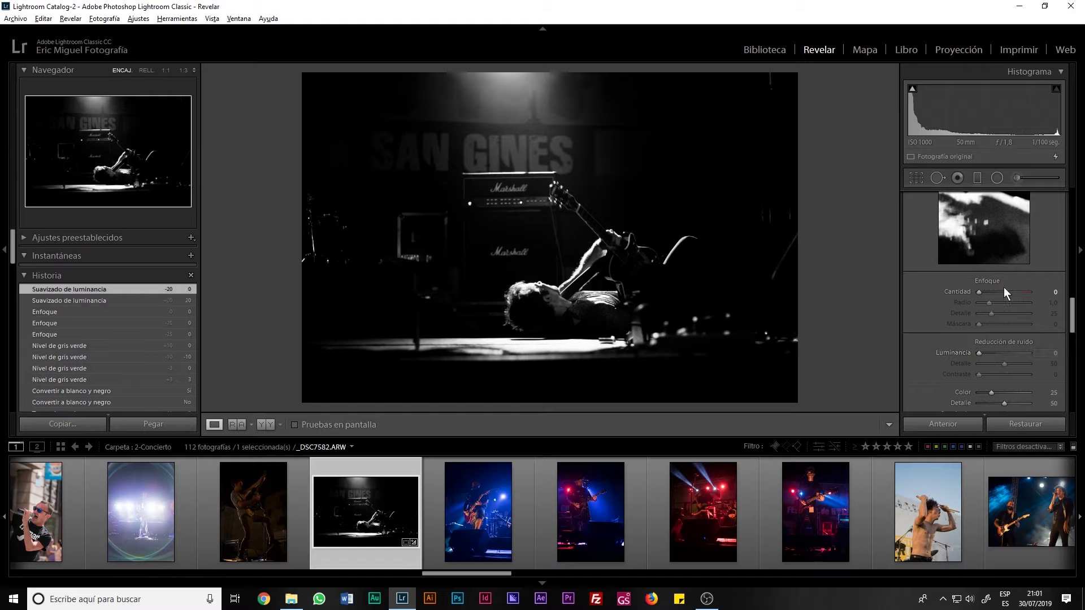
left_click(986, 353)
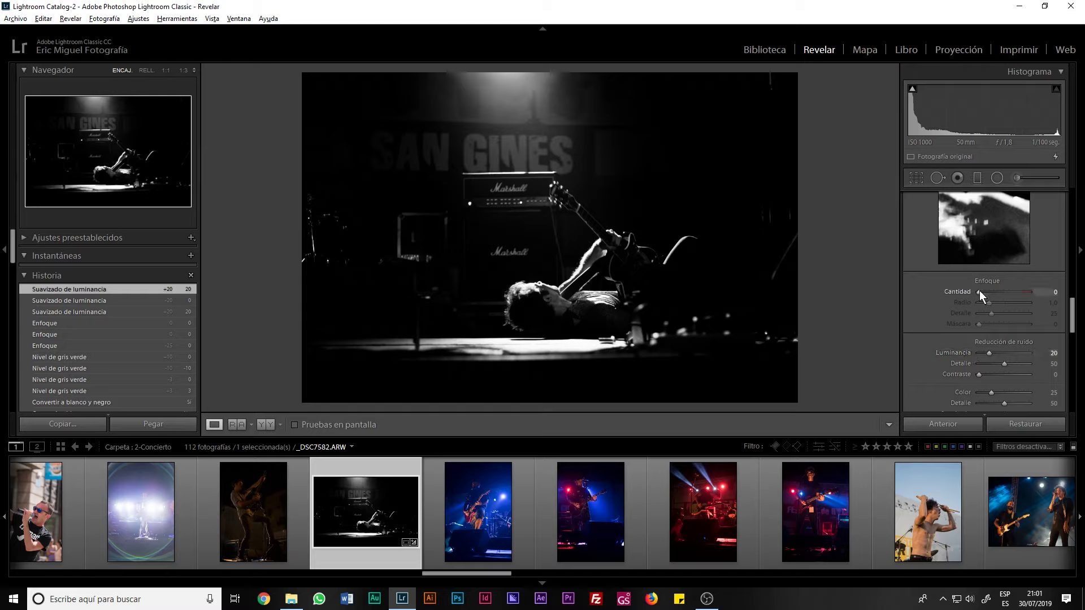
- Test sharpening across preview areas, then return sharpening and Luminance to 0
left_click_drag(979, 291, 978, 291)
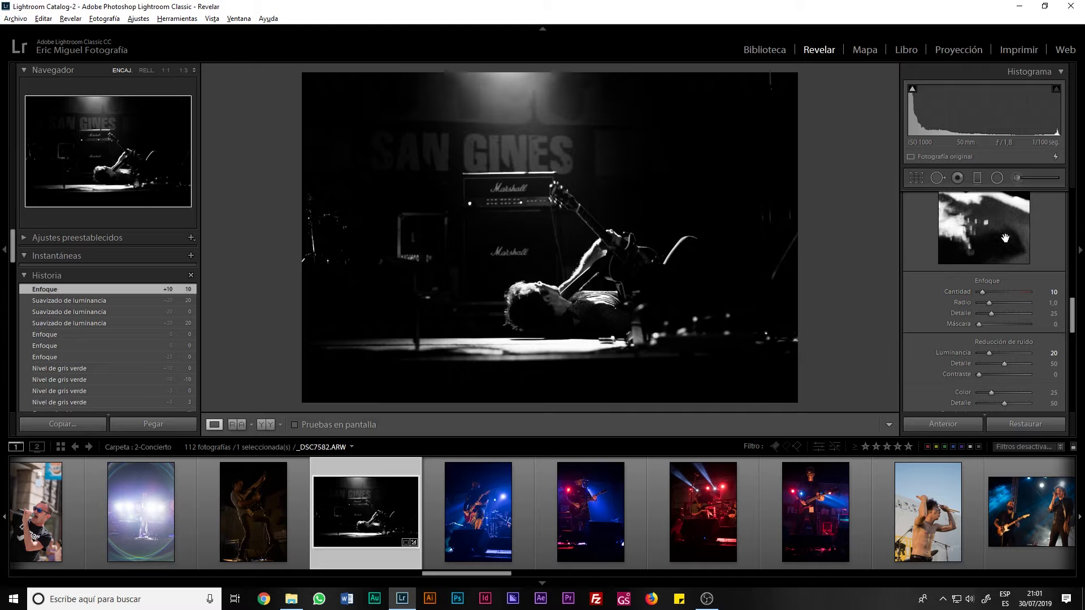
left_click_drag(1012, 229, 979, 215)
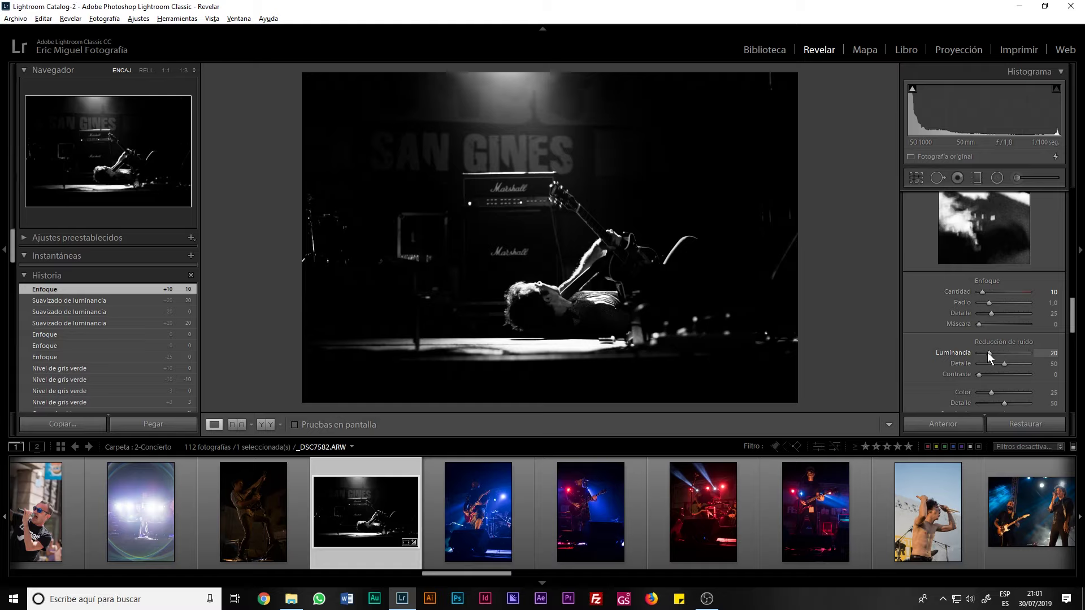
left_click_drag(988, 351, 959, 354)
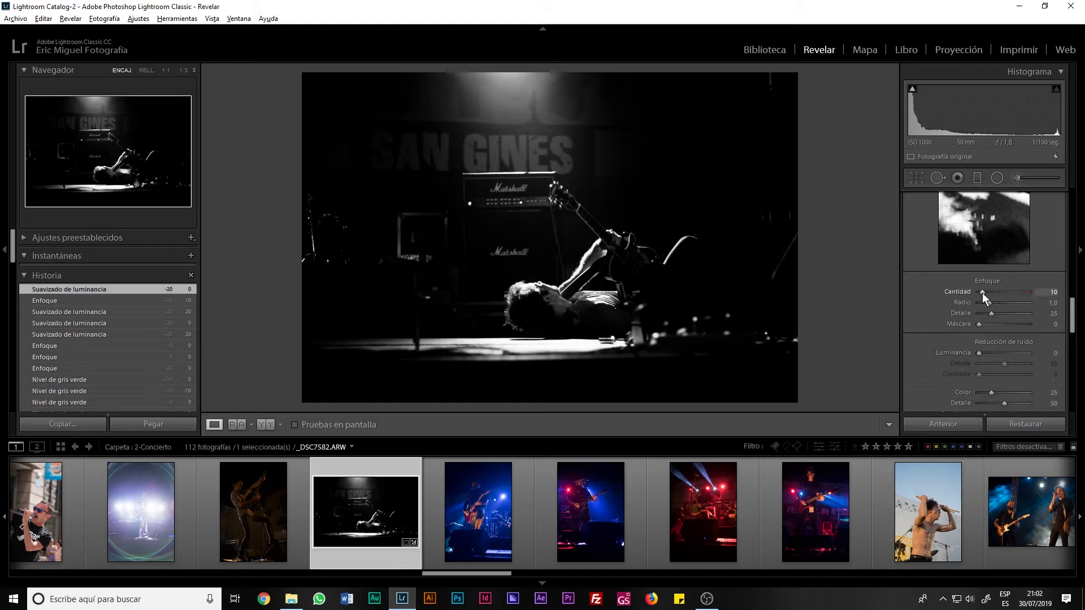
left_click_drag(982, 292, 967, 295)
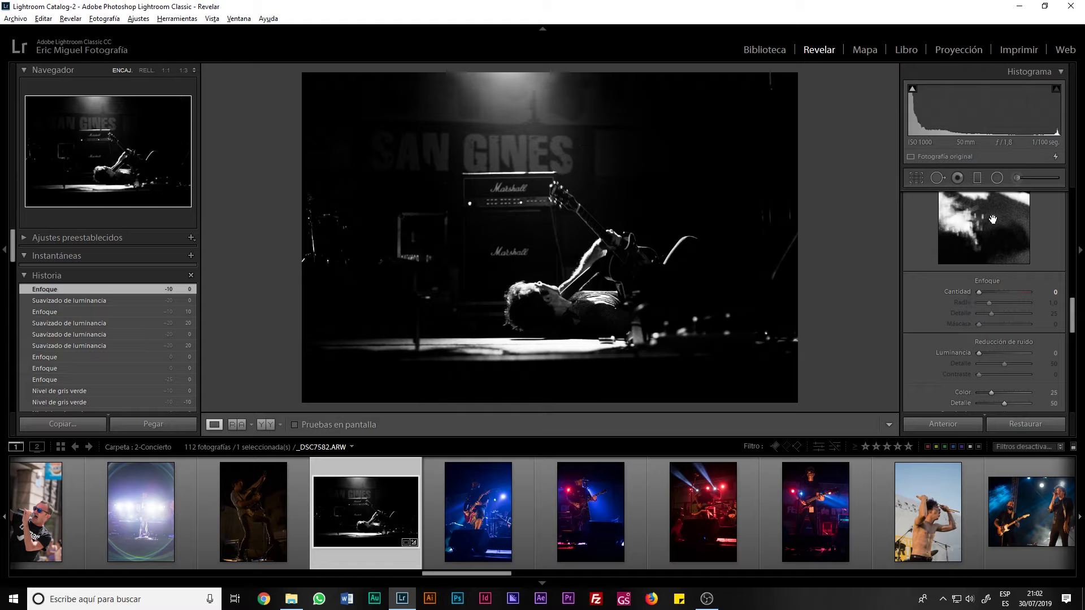
left_click_drag(993, 219, 995, 241)
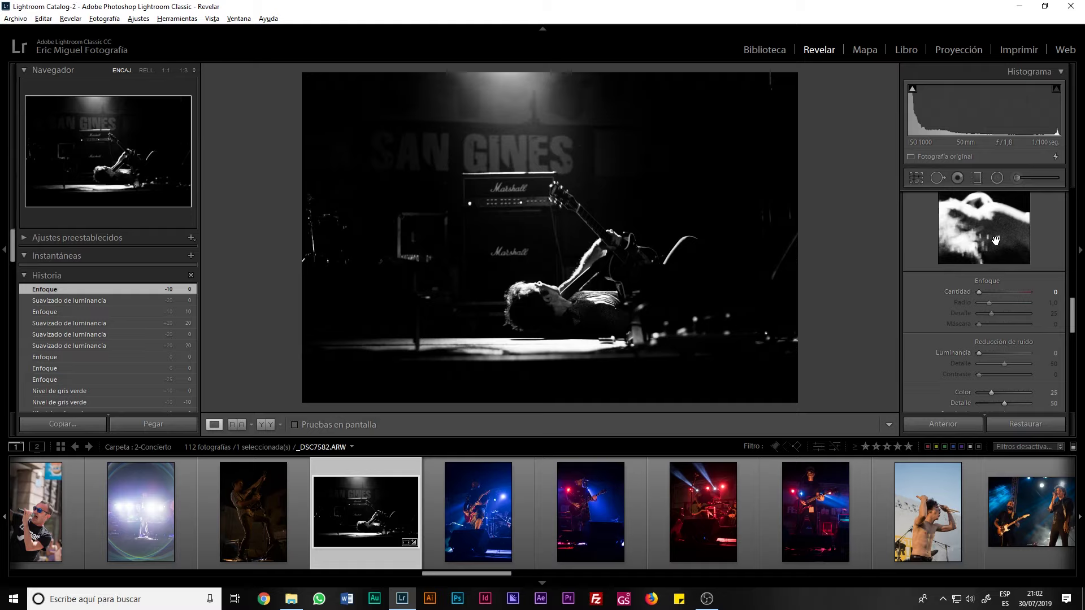
scroll(936, 334, "down", 5)
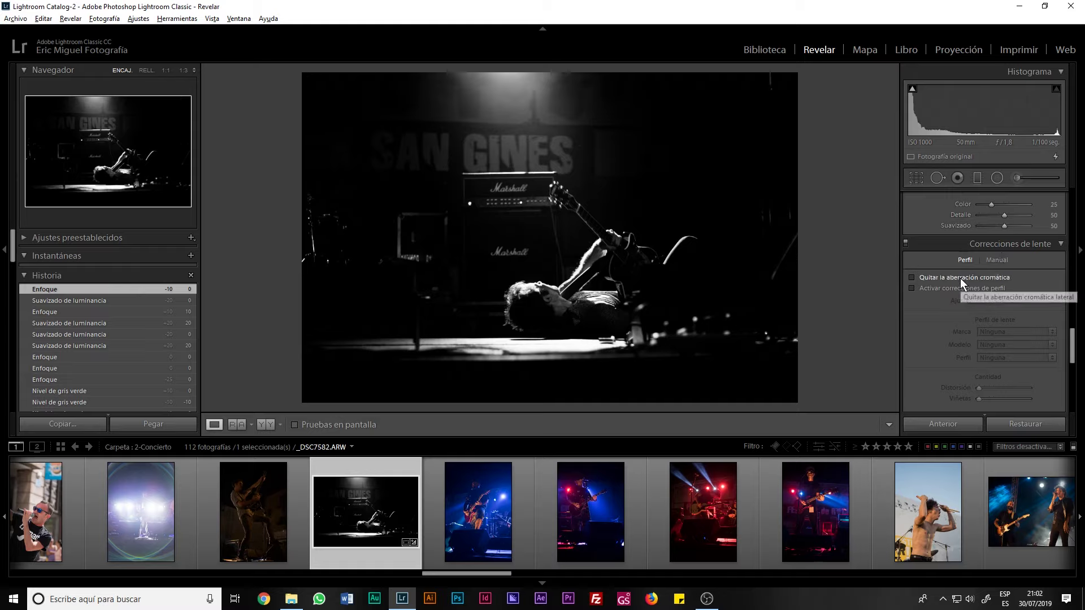
left_click(933, 281)
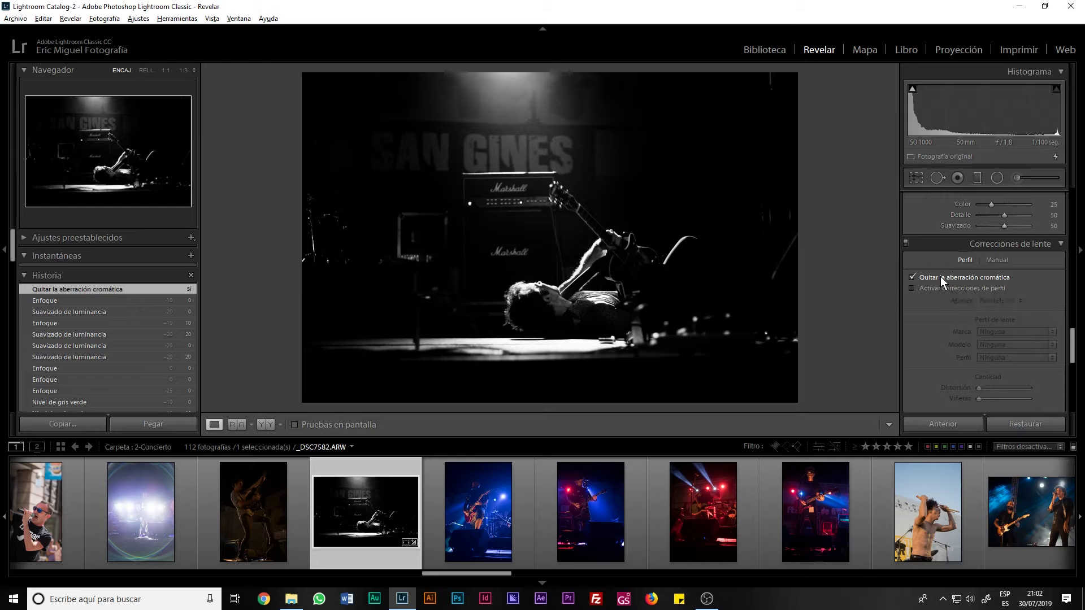
left_click(940, 276)
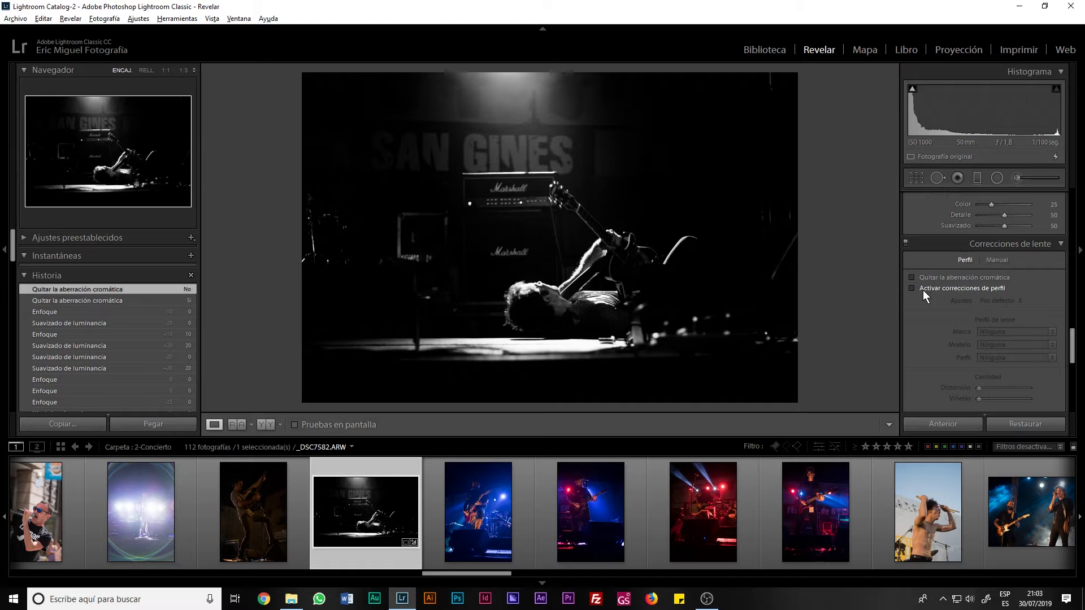
- Enable Profile Corrections and choose the Sigma SIGMA 105mm F1.4 lens profile
left_click(923, 290)
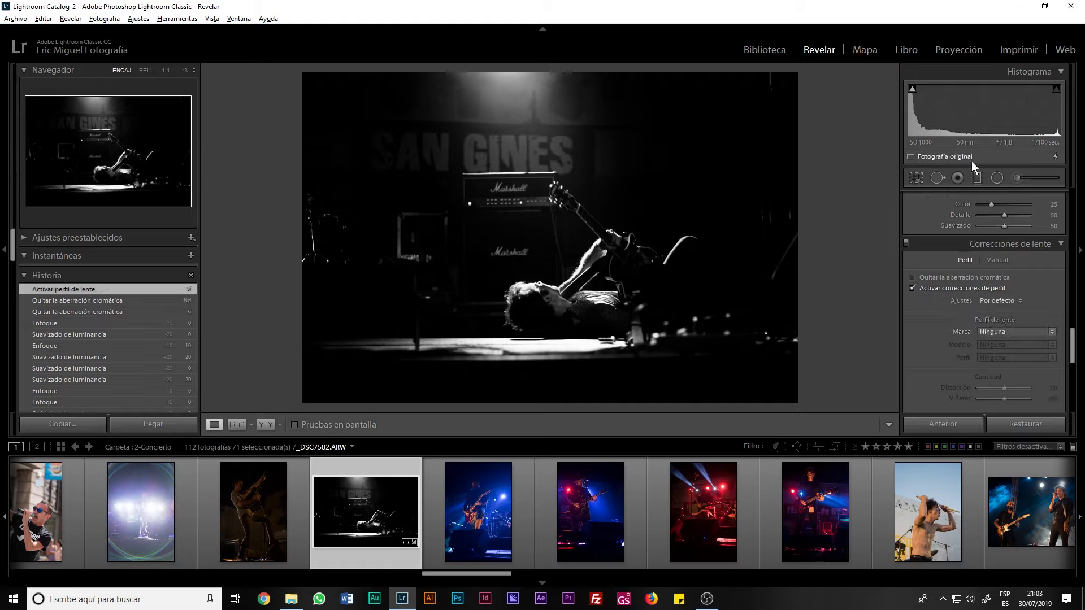
left_click(989, 332)
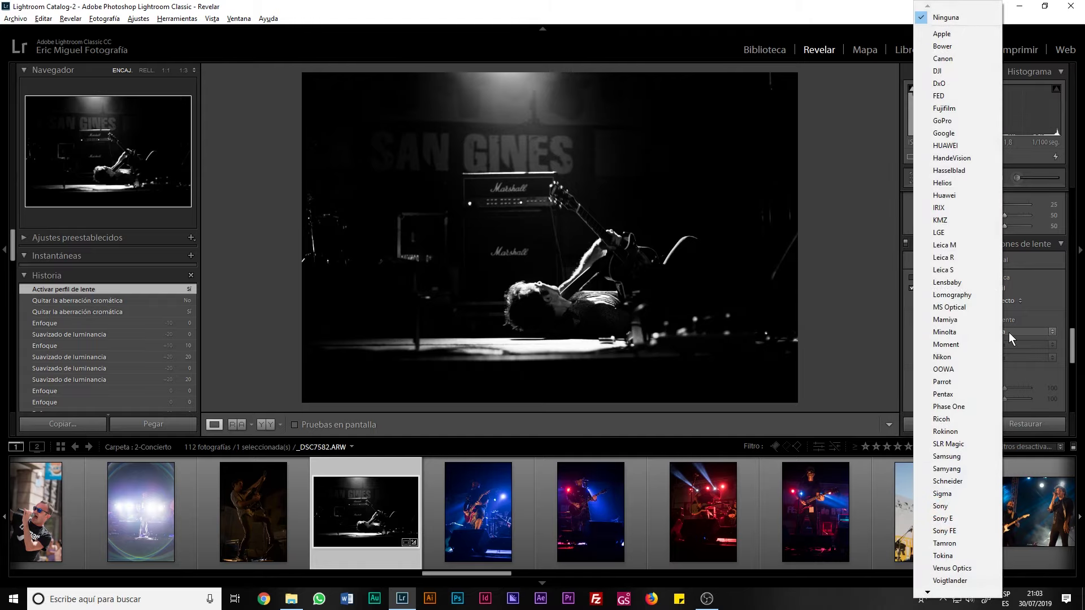
left_click(1008, 332)
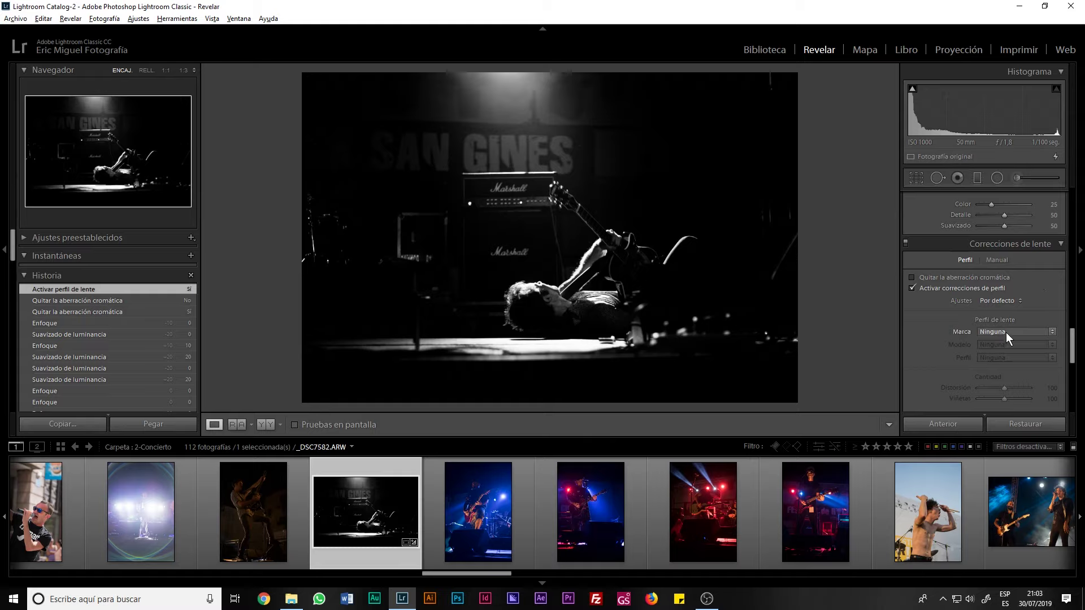
left_click(1006, 332)
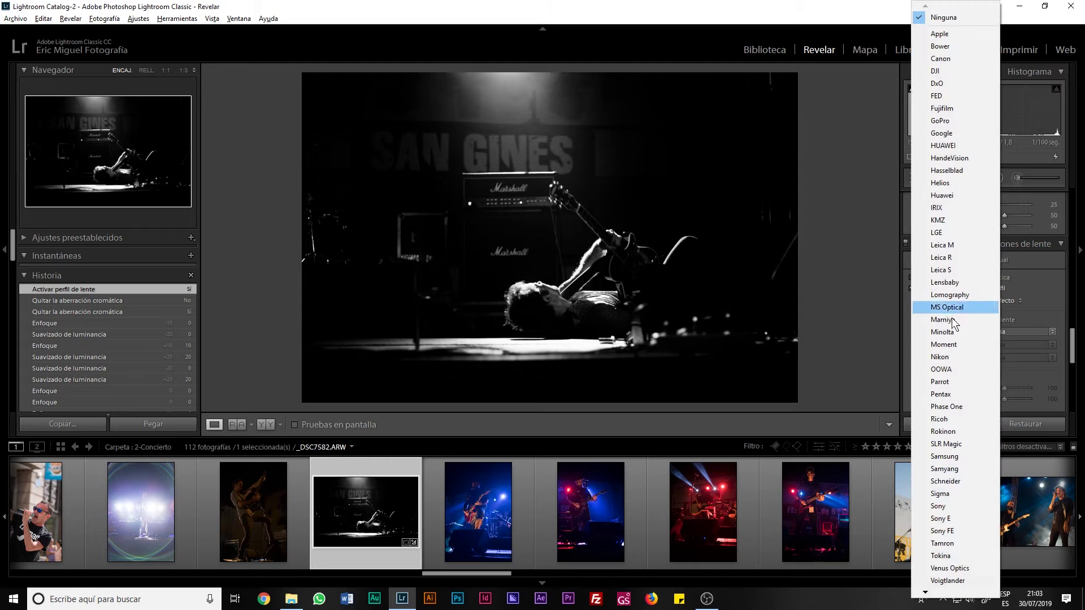
left_click(939, 493)
left_click(1025, 344)
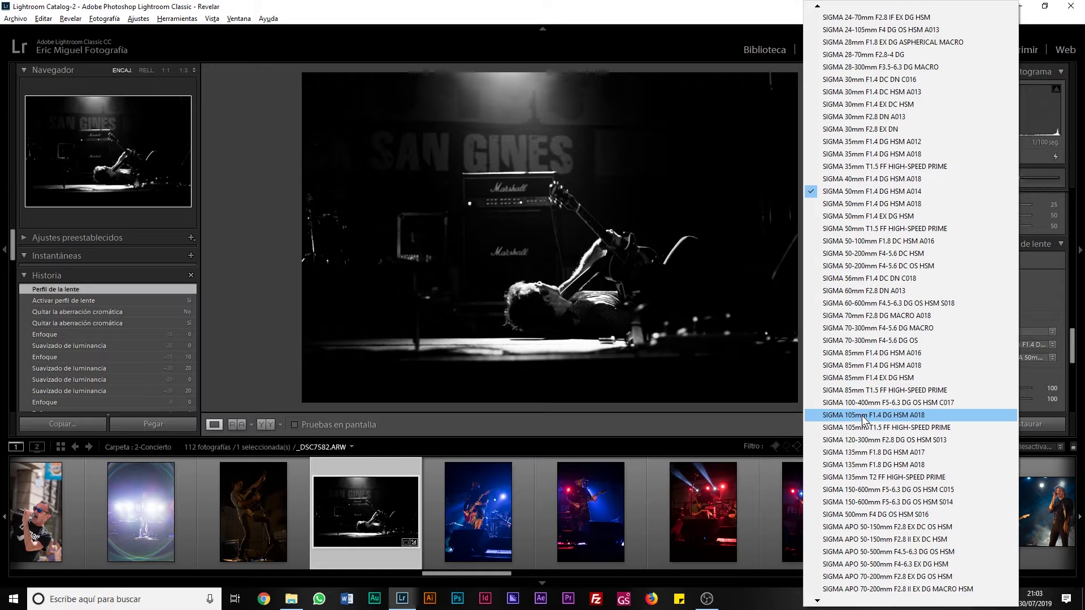
left_click(862, 415)
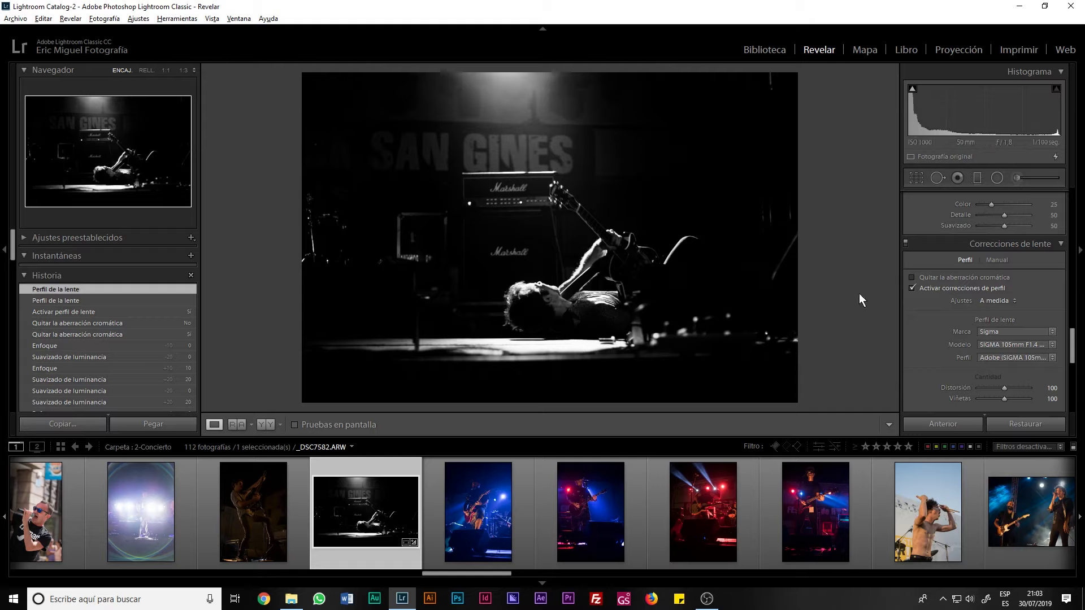
- Toggle profile corrections to compare, ending with them switched off
left_click(911, 287)
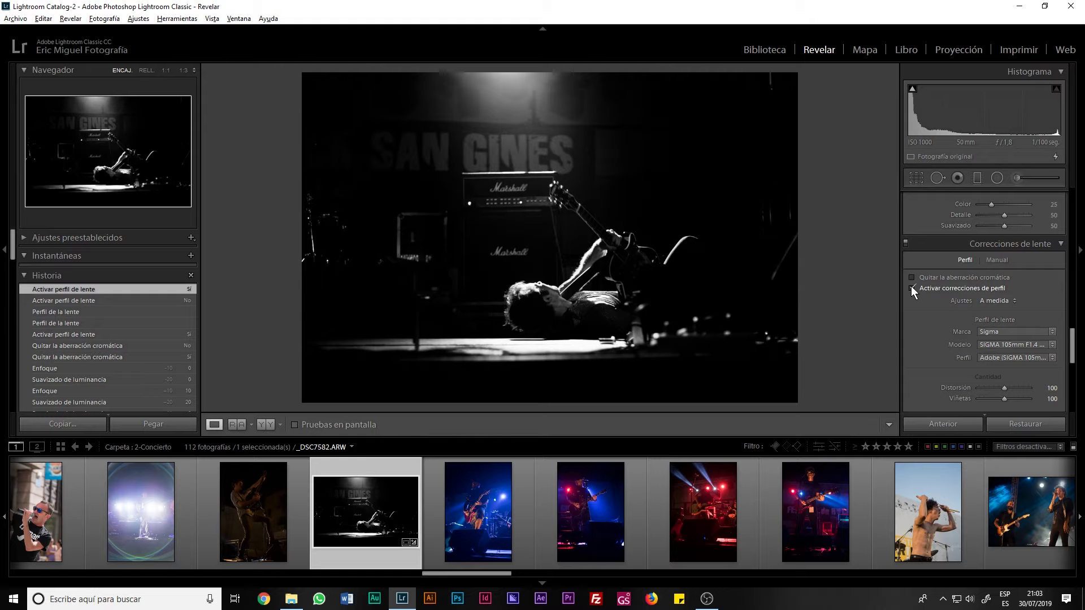
left_click(911, 287)
left_click(910, 287)
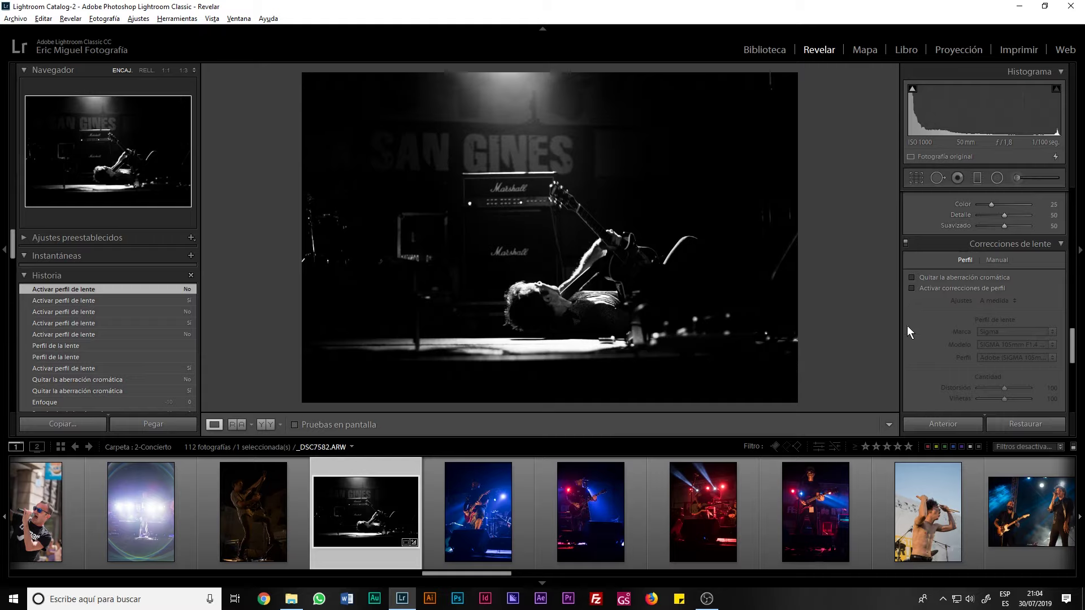
- Try a Vertical perspective of -35 in the Transform panel
scroll(907, 327, "down", 2)
scroll(908, 326, "down", 2)
scroll(907, 326, "down", 1)
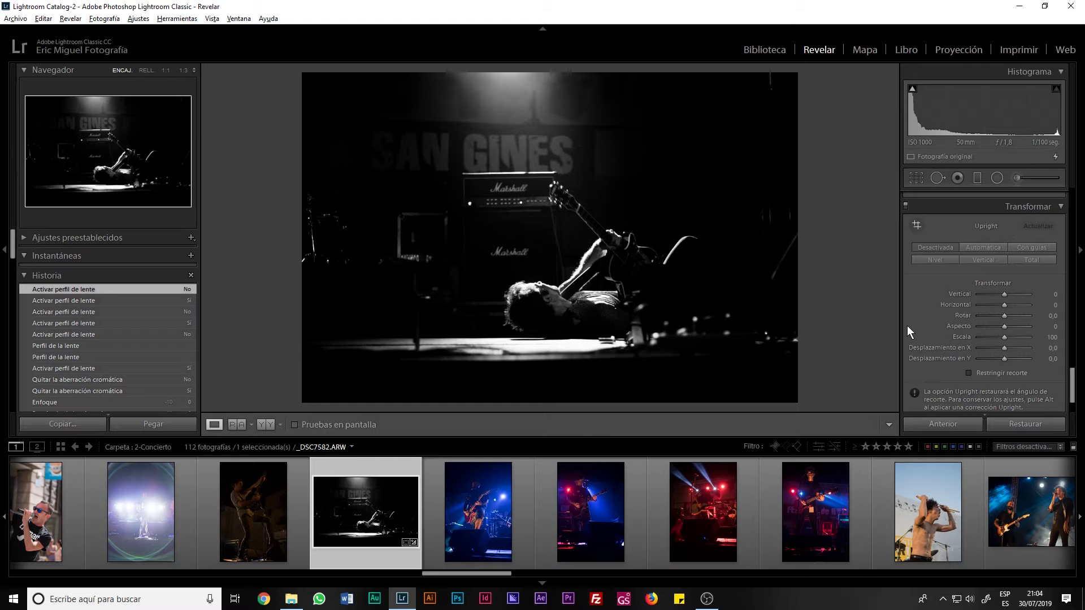
left_click(997, 294)
left_click(1003, 294)
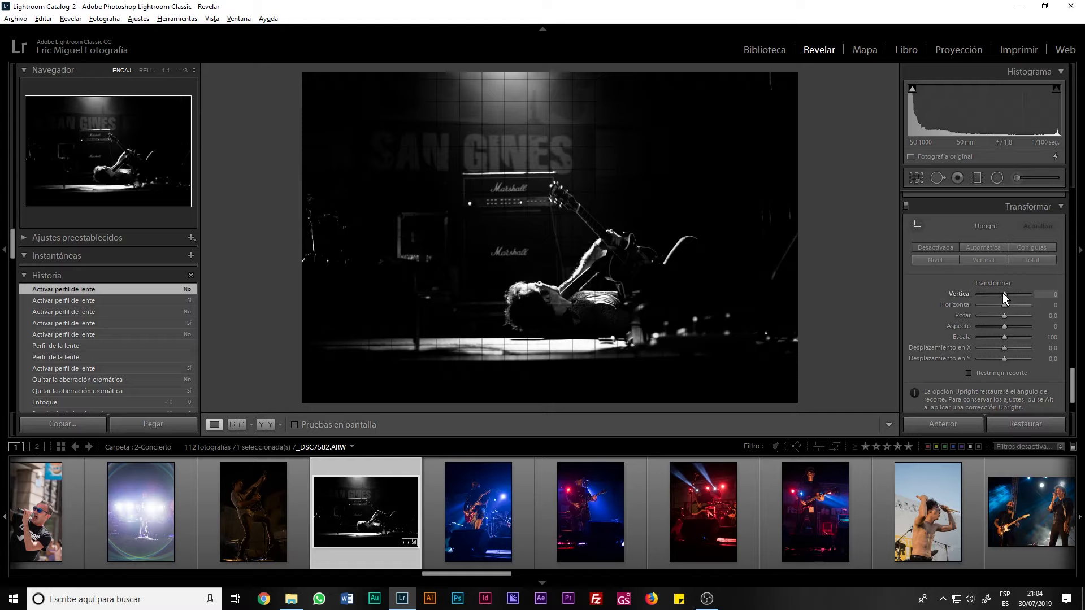
left_click_drag(1002, 293, 995, 294)
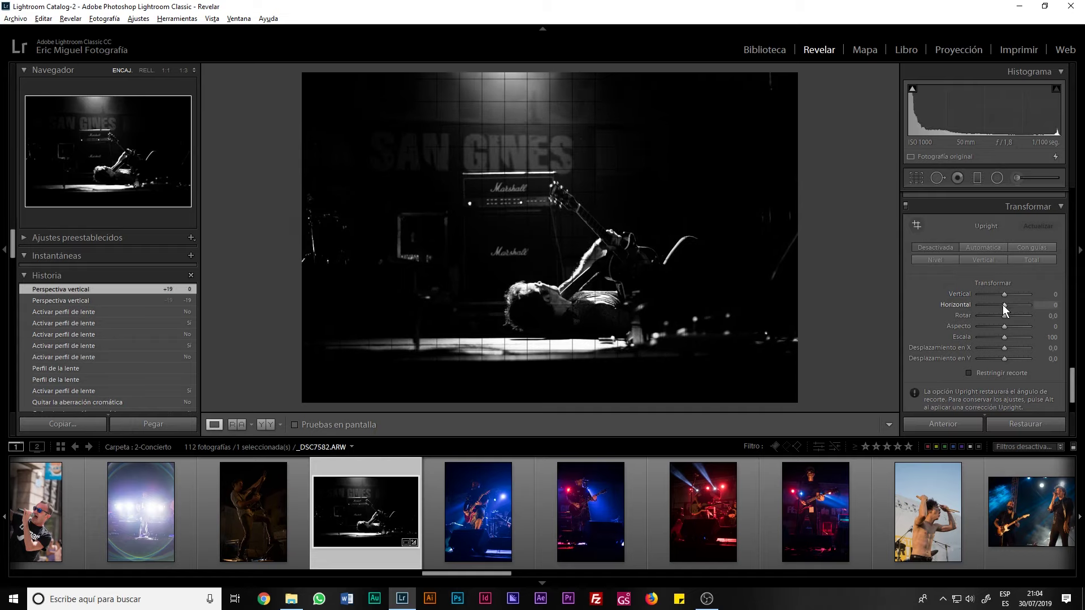
- Test Horizontal, Rotate, Aspect and Scale 103, resetting each to default
mouse_move(997, 304)
left_mouse_down()
mouse_move(1009, 307)
mouse_move(1014, 327)
mouse_move(1006, 326)
left_mouse_up()
double_click(1009, 307)
double_click(1002, 314)
double_click(1006, 327)
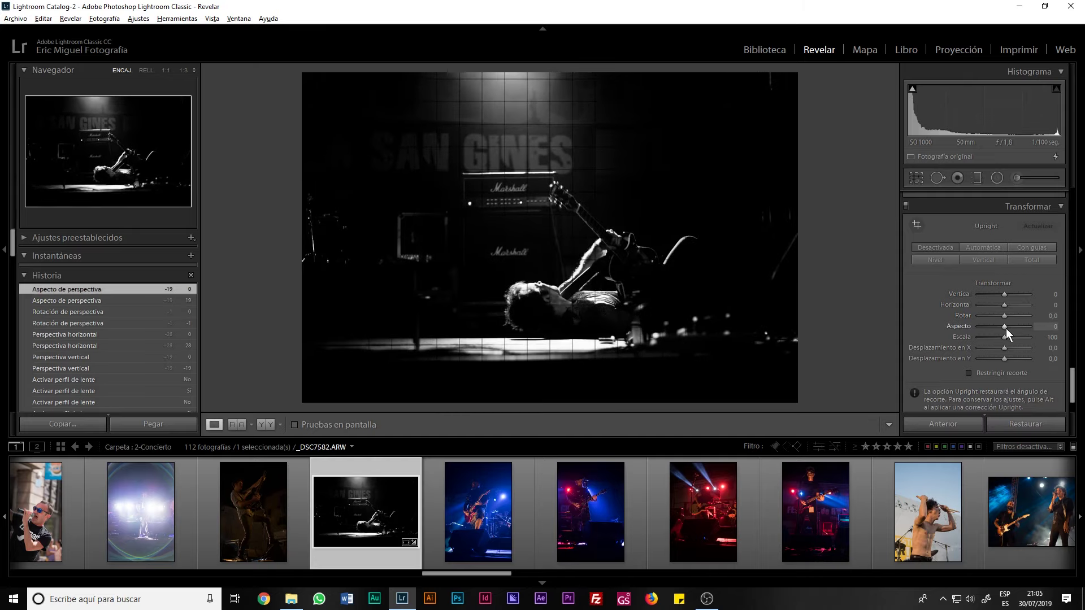
left_click_drag(1004, 338, 1004, 340)
double_click(1003, 339)
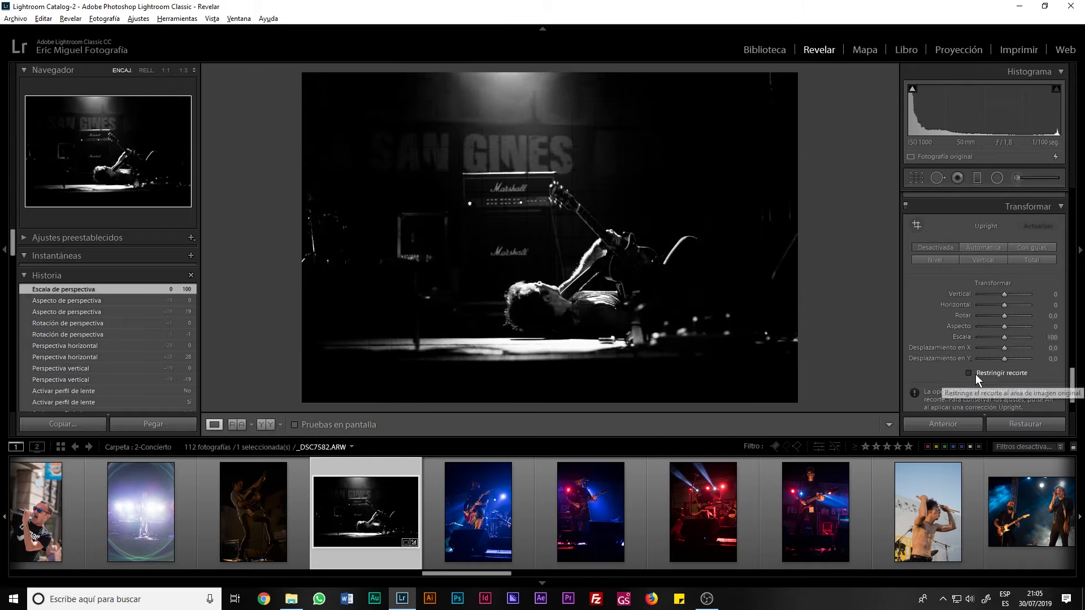
- Try Horizontal +71 with Constrain Crop, then turn crop off and reset Horizontal to 0
left_click_drag(1004, 305, 1022, 304)
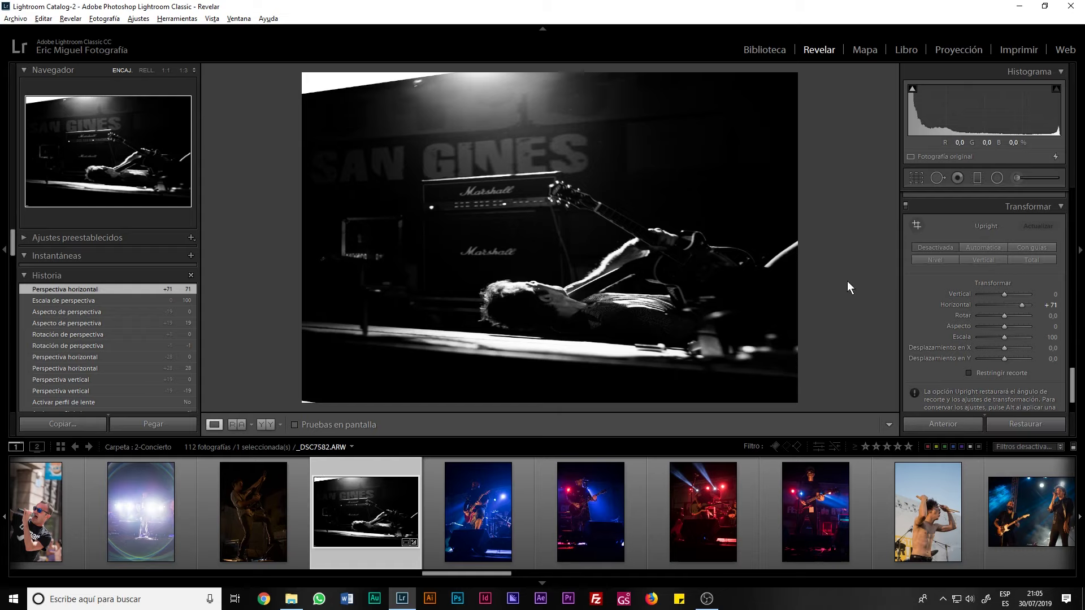
left_click(967, 373)
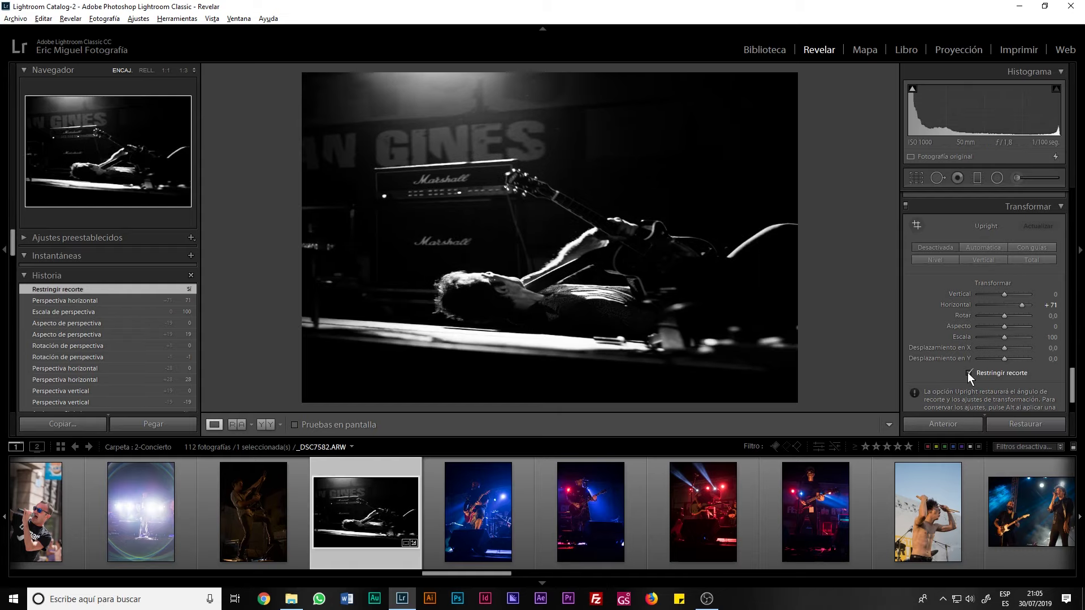
left_click(968, 373)
double_click(1020, 306)
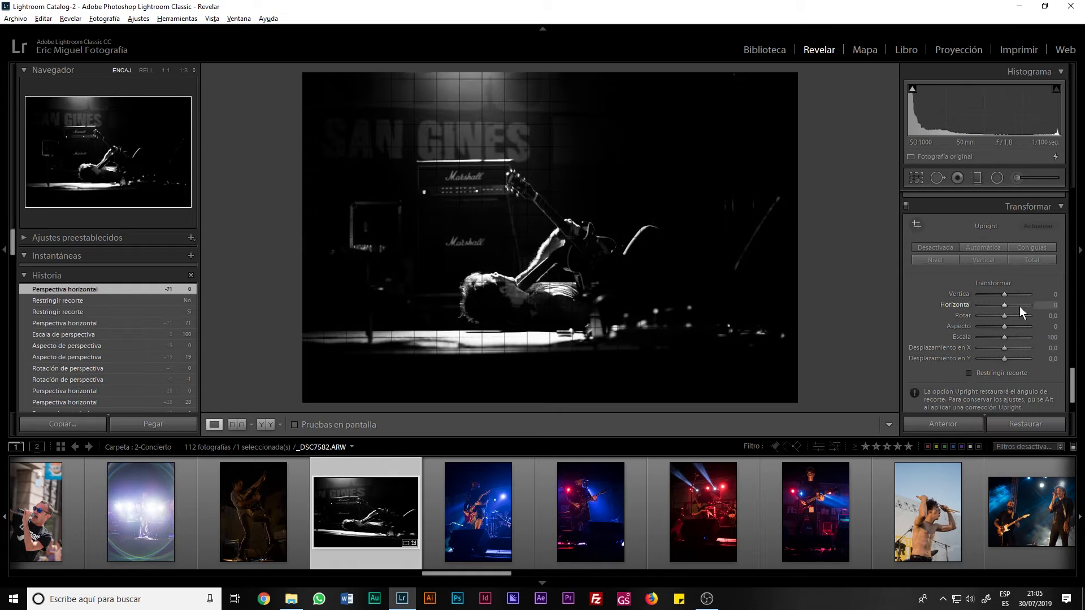